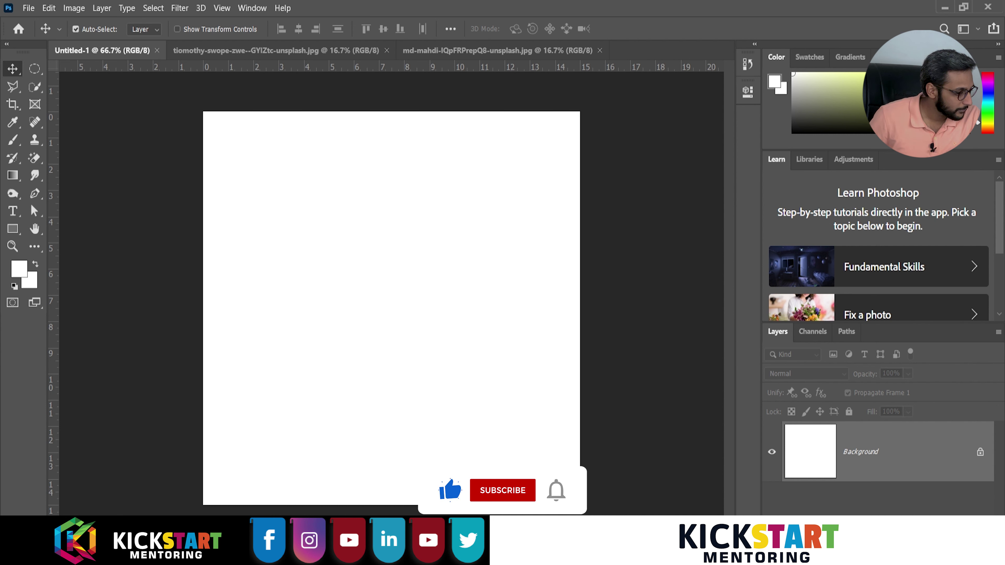
# - Choose the freehand Lasso Tool from the toolbar's lasso group to start a loose outline
pyautogui.click(13, 86)
pyautogui.click(42, 88)
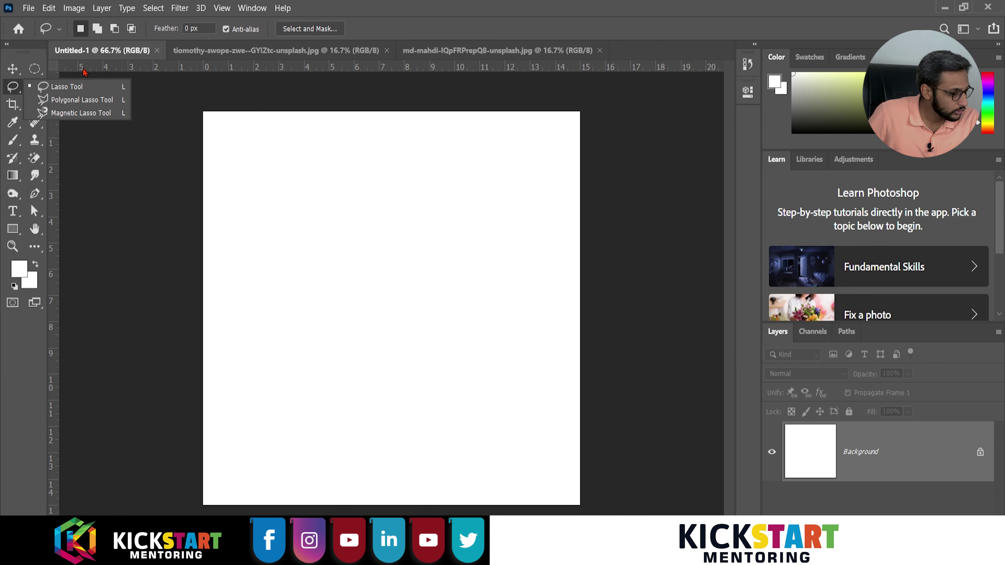
pyautogui.click(66, 86)
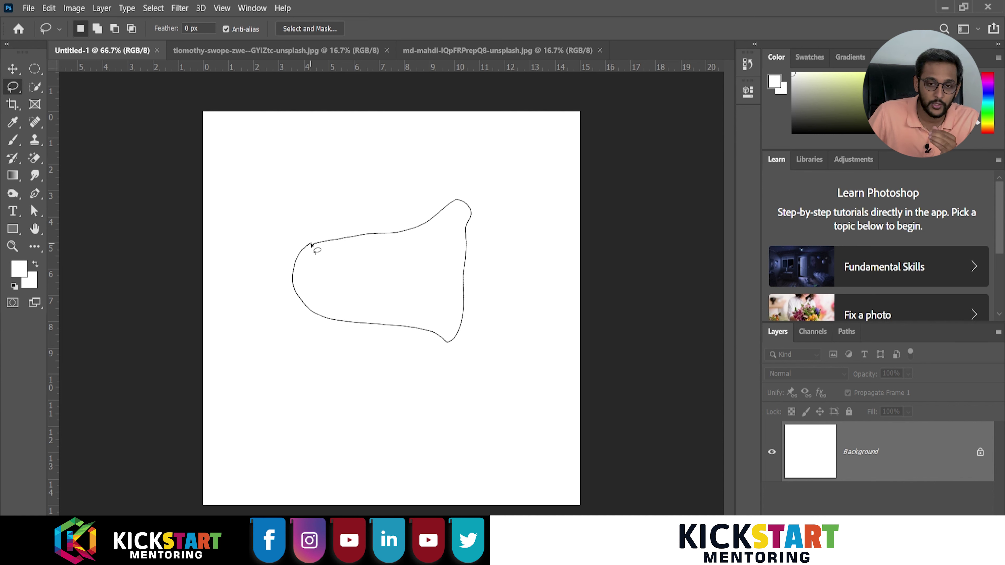
# - Close the freehand outline into a selection, zoom to 143%, and restore it after an accidental deselect
pyautogui.moveTo(311, 244); pyautogui.dragTo(312, 245)
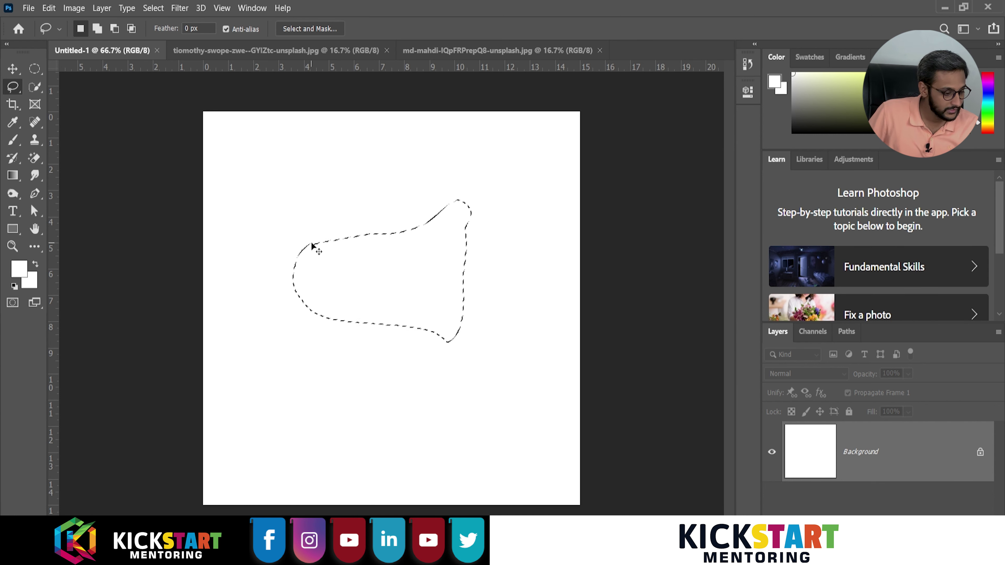
pyautogui.scroll(1, 324, 237)
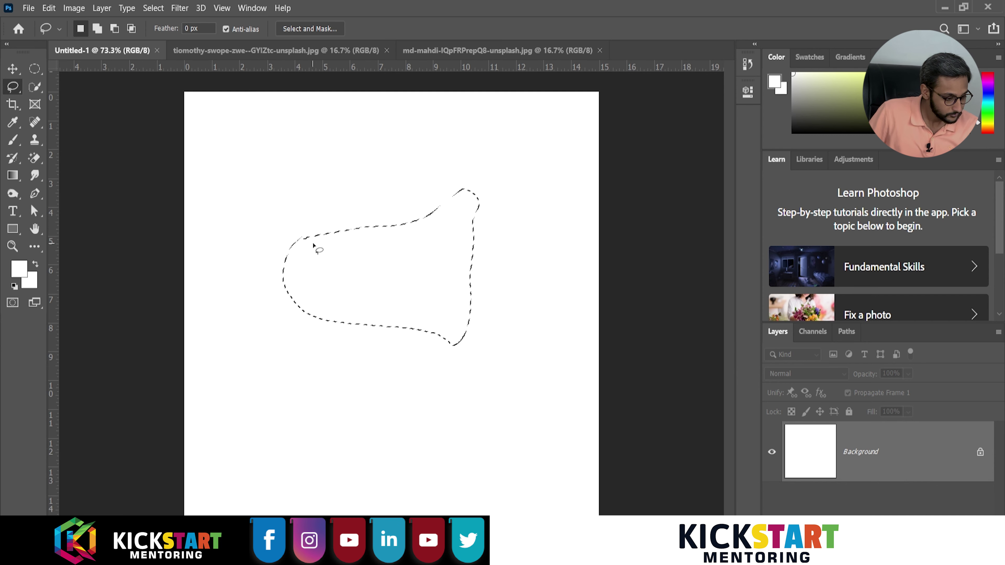
pyautogui.scroll(2, 329, 234)
pyautogui.hotkey('ctrl', 'd')
pyautogui.scroll(2, 338, 227)
pyautogui.scroll(1, 334, 225)
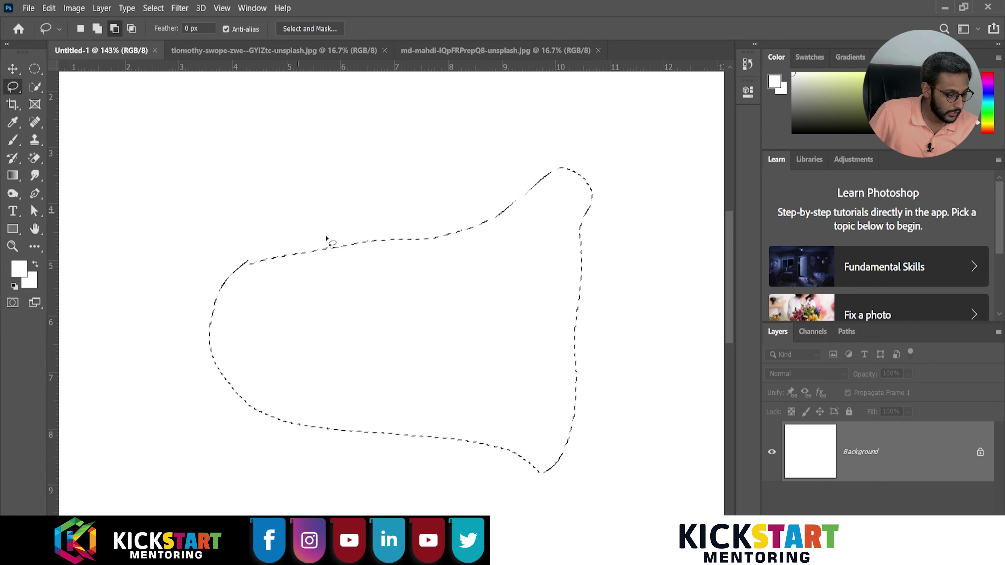
pyautogui.hotkey('ctrl', 'z')
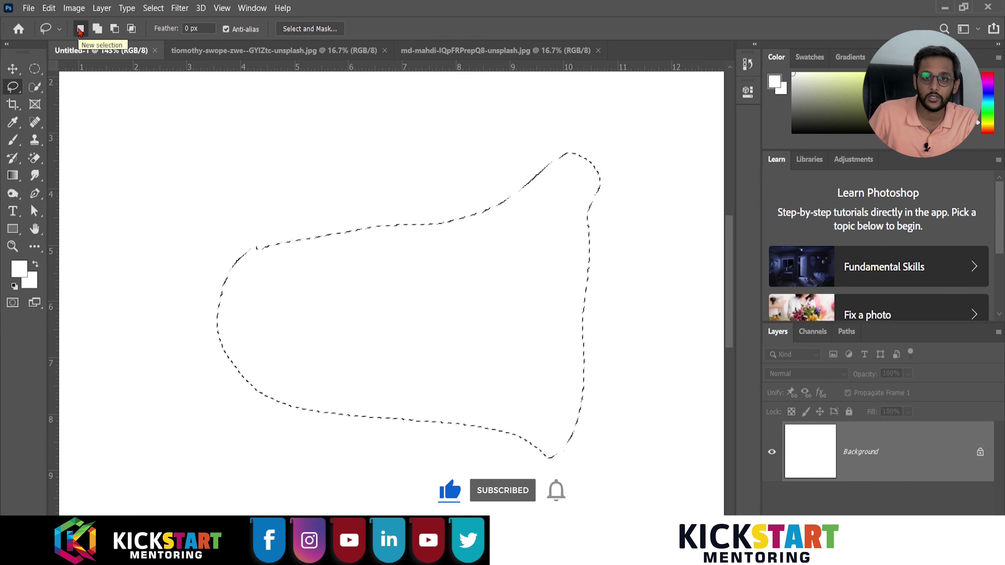
# - Draw a fresh freehand selection and Shift-add a larger area on its right
pyautogui.moveTo(142, 142)
pyautogui.mouseDown()
pyautogui.moveTo(171, 273)
pyautogui.moveTo(154, 134)
pyautogui.moveTo(144, 142)
pyautogui.mouseUp()
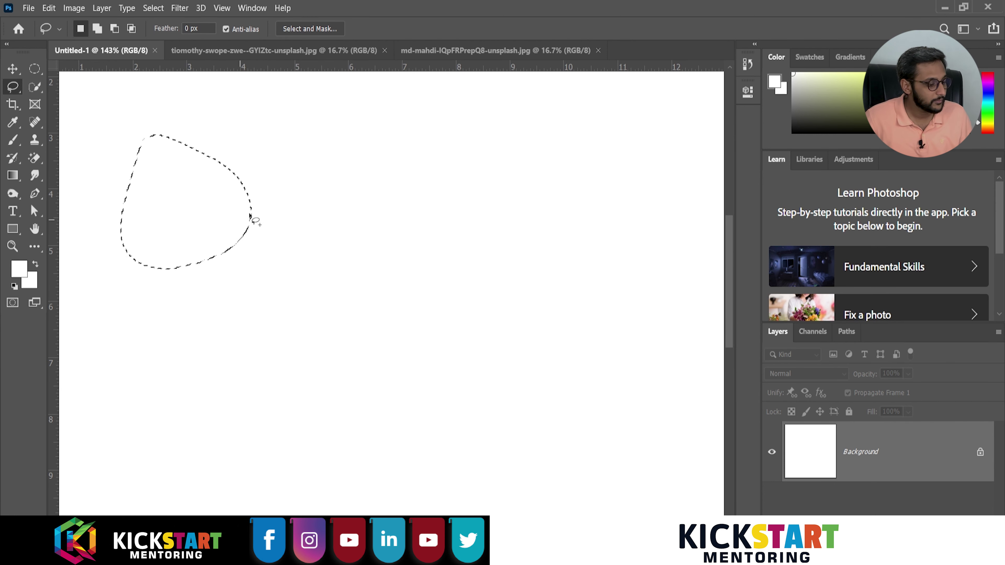
pyautogui.press('shift')
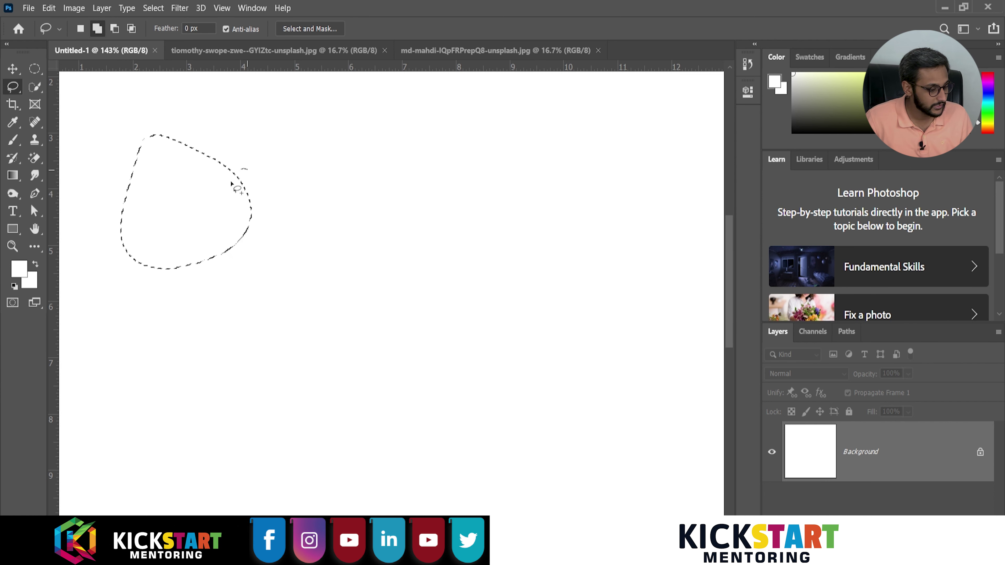
pyautogui.moveTo(237, 355); pyautogui.dragTo(228, 171)
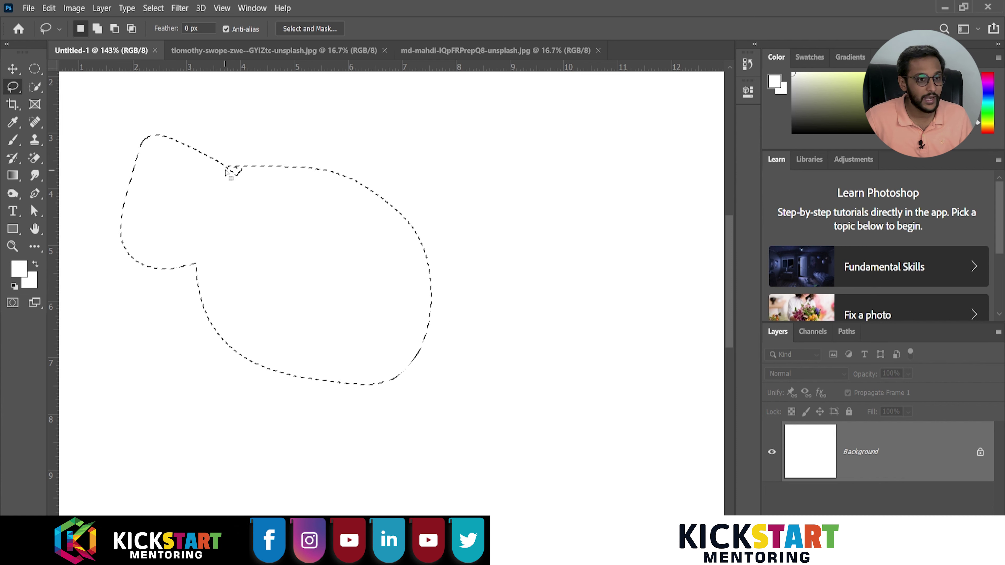
# - Alt-subtract a traced area from the selection's lower left, carving a curved bite
pyautogui.press('alt')
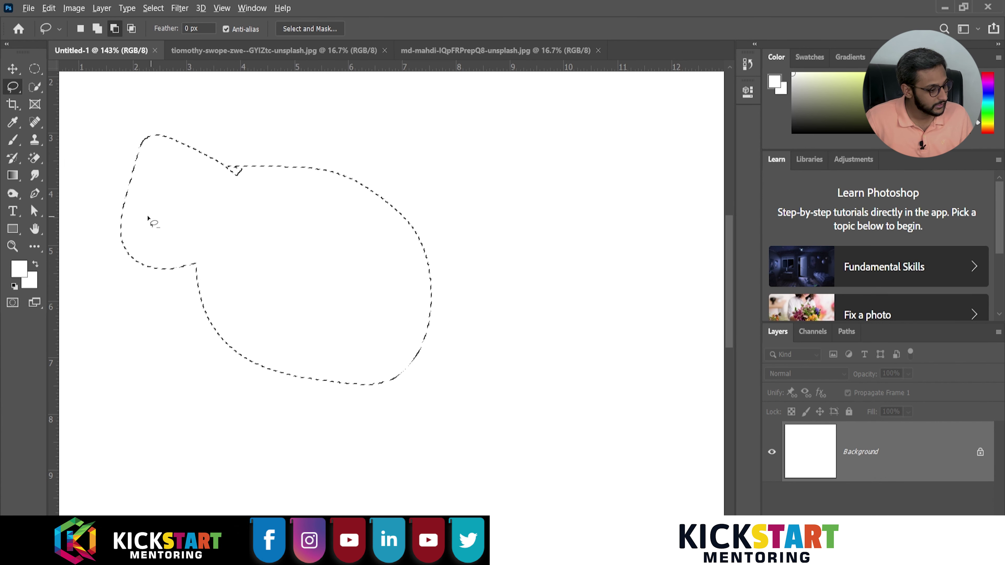
pyautogui.moveTo(219, 407); pyautogui.dragTo(283, 290)
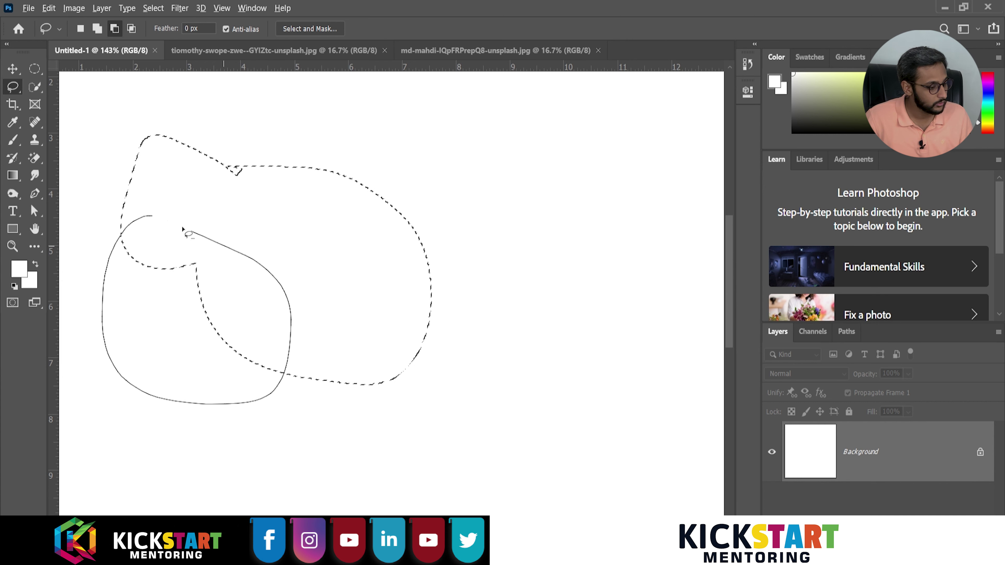
pyautogui.moveTo(150, 217); pyautogui.dragTo(151, 218)
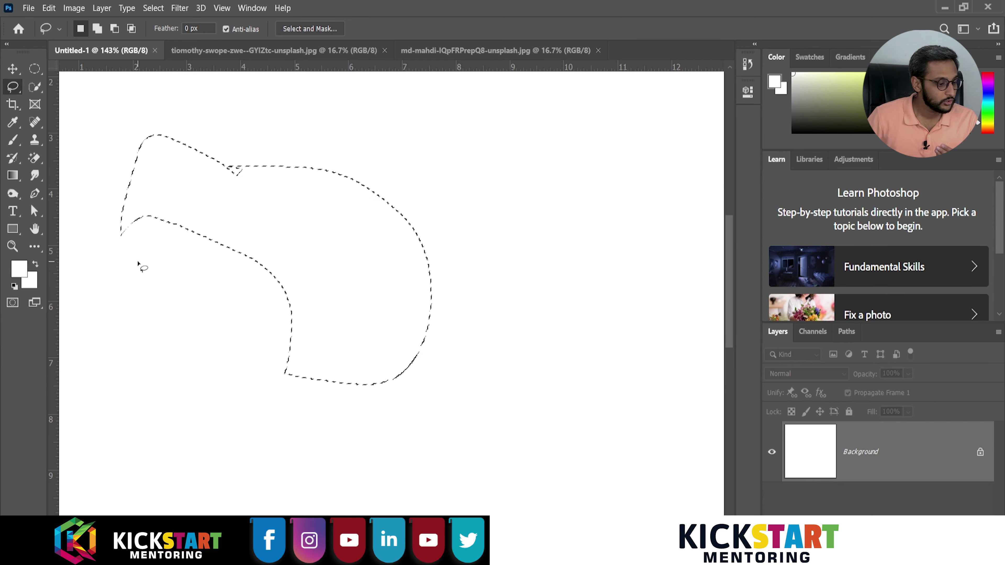
# - Remove the carved lasso selection using the right-click Deselect command
pyautogui.rightClick(282, 226)
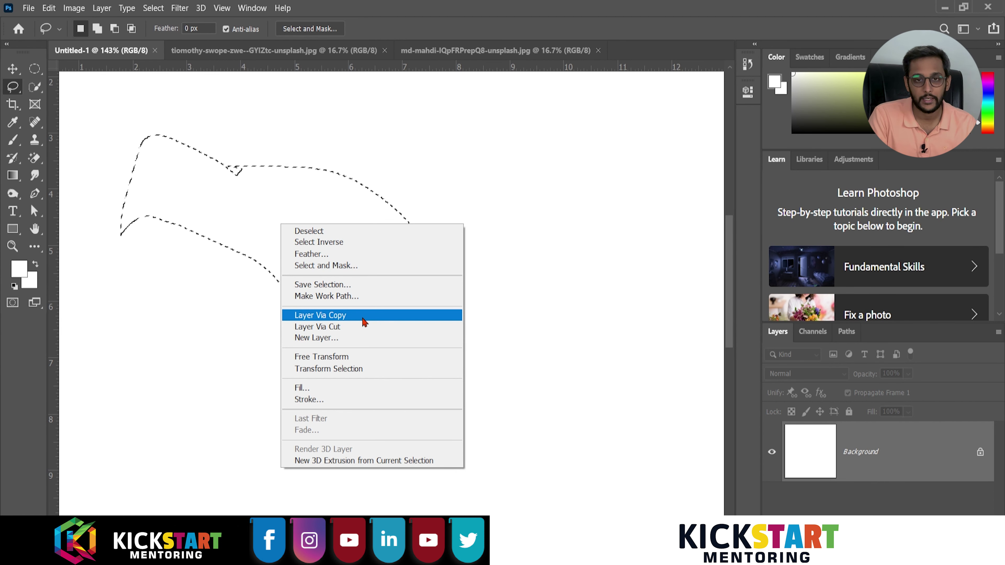
pyautogui.press('Escape')
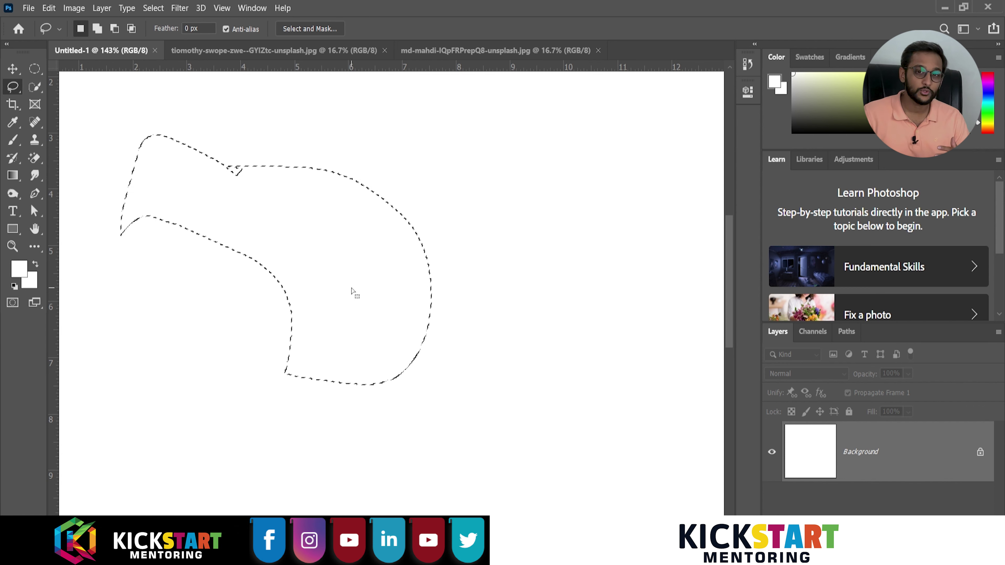
pyautogui.rightClick(351, 291)
pyautogui.click(358, 294)
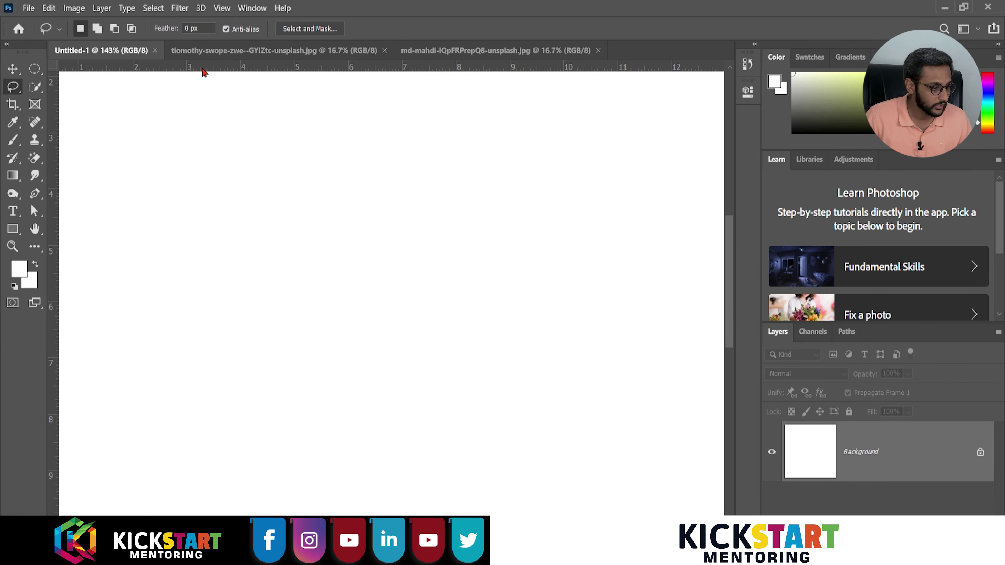
# - Pick the Polygonal Lasso Tool and return to the blank Untitled-1 document
pyautogui.press('v')
pyautogui.click(209, 52)
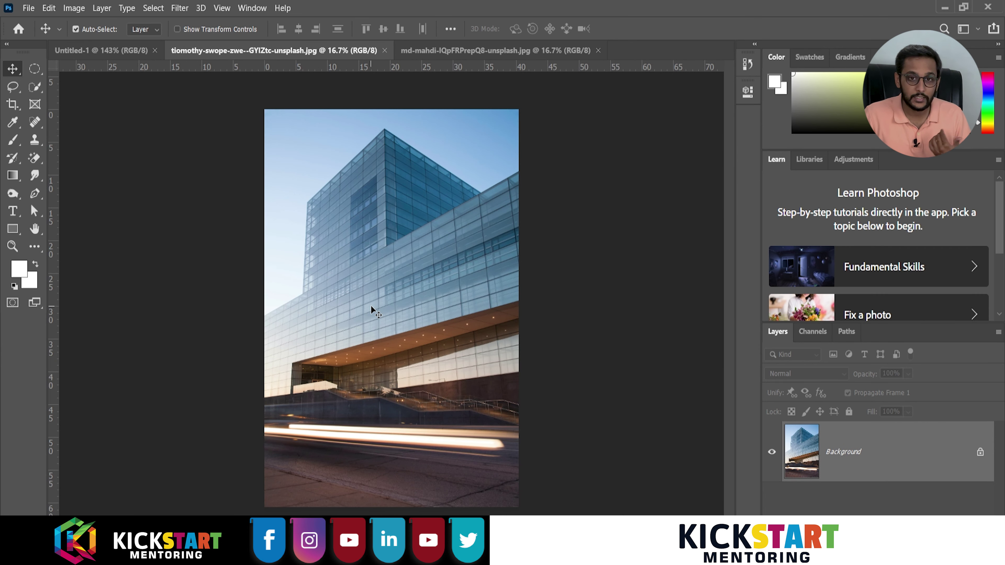
pyautogui.press('ctrl')
pyautogui.scroll(2, 371, 306)
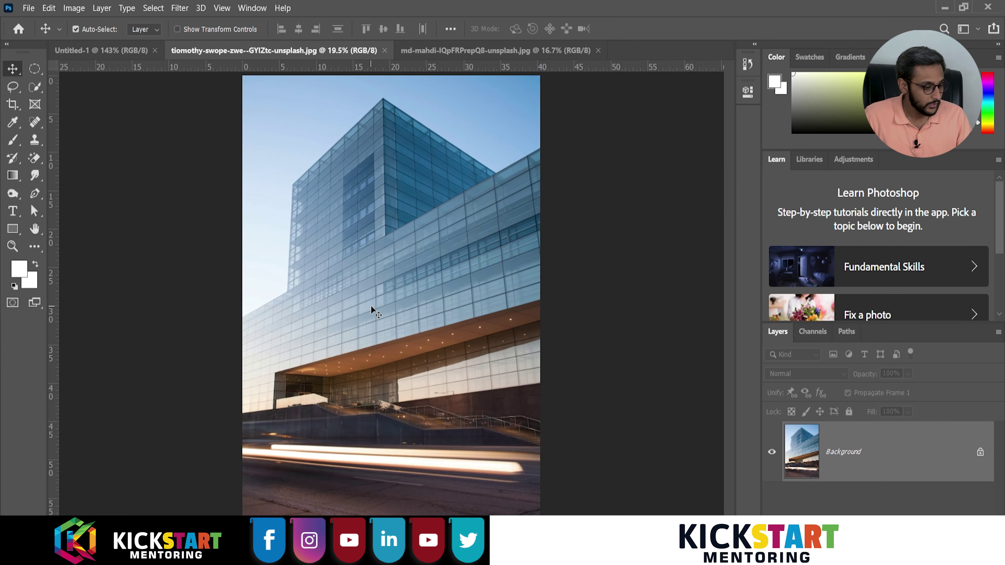
pyautogui.click(13, 87)
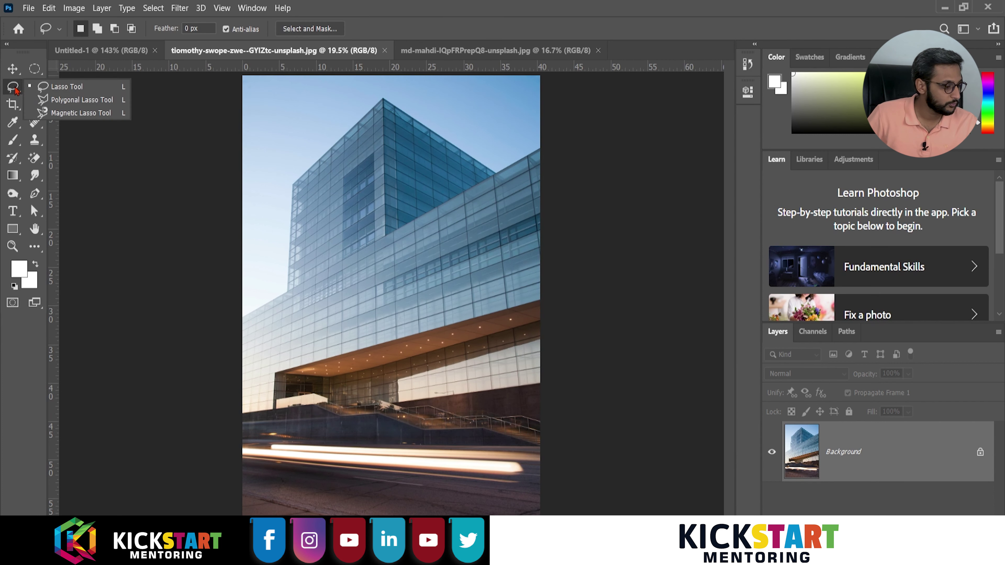
pyautogui.click(56, 104)
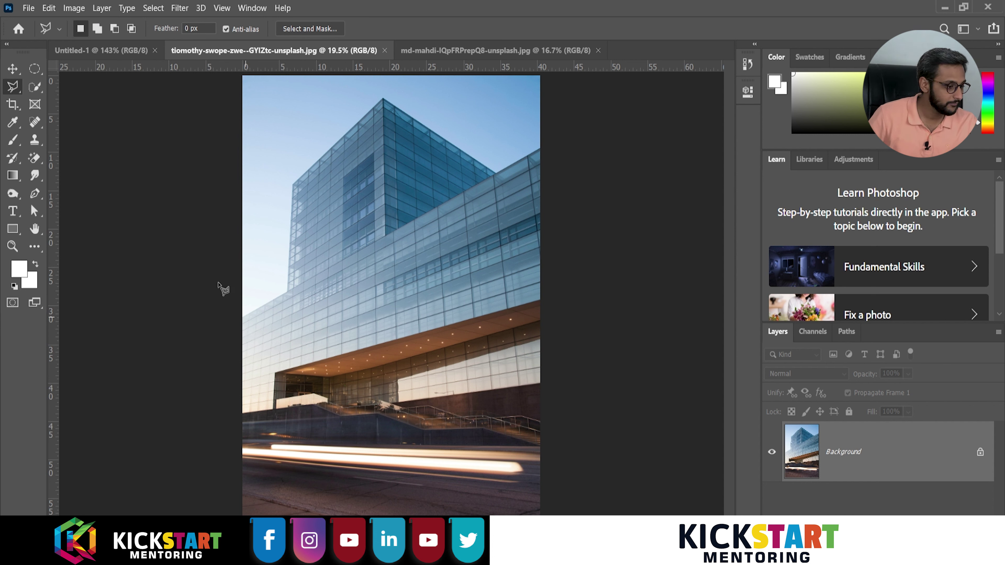
pyautogui.click(112, 57)
# - Outline a ten-corner jagged polygon selection, close it at the start point, then deselect it
pyautogui.click(189, 268)
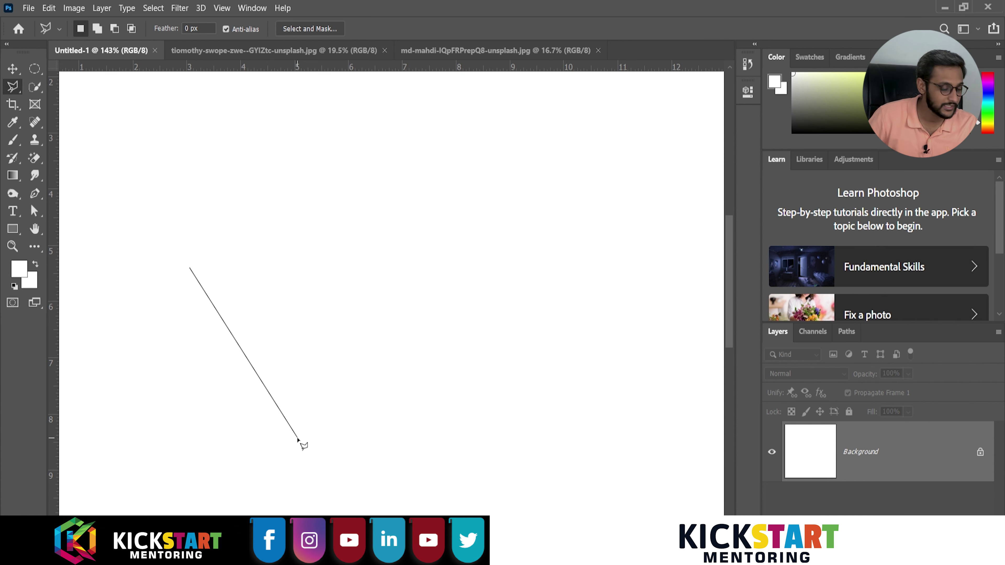
pyautogui.click(356, 289)
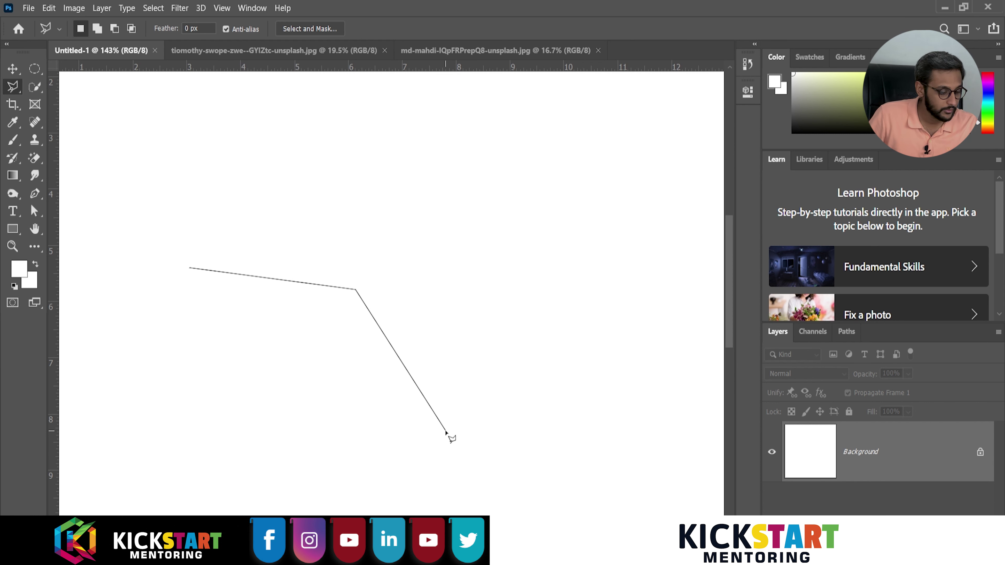
pyautogui.click(445, 430)
pyautogui.click(565, 268)
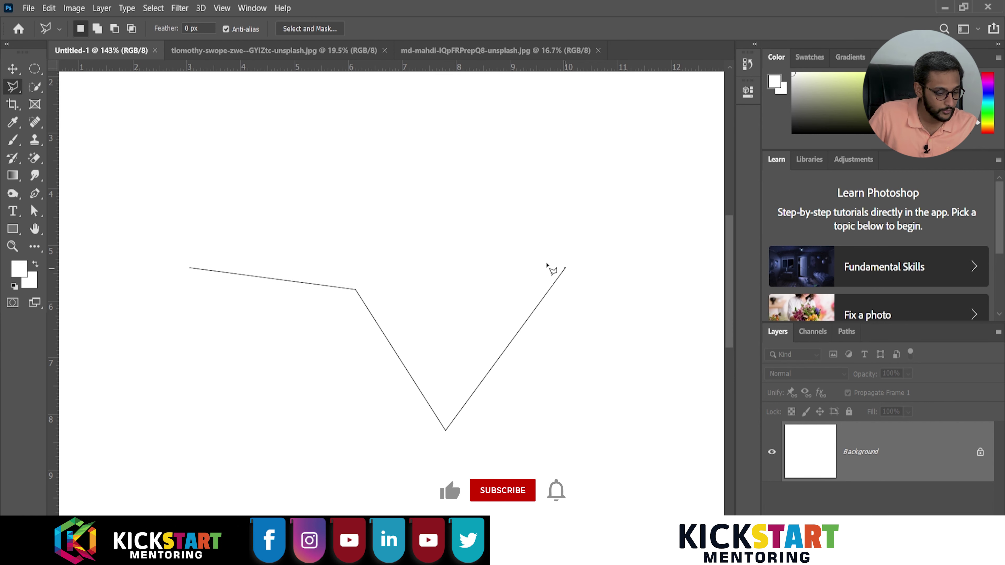
pyautogui.click(368, 186)
pyautogui.click(486, 145)
pyautogui.click(336, 99)
pyautogui.click(244, 169)
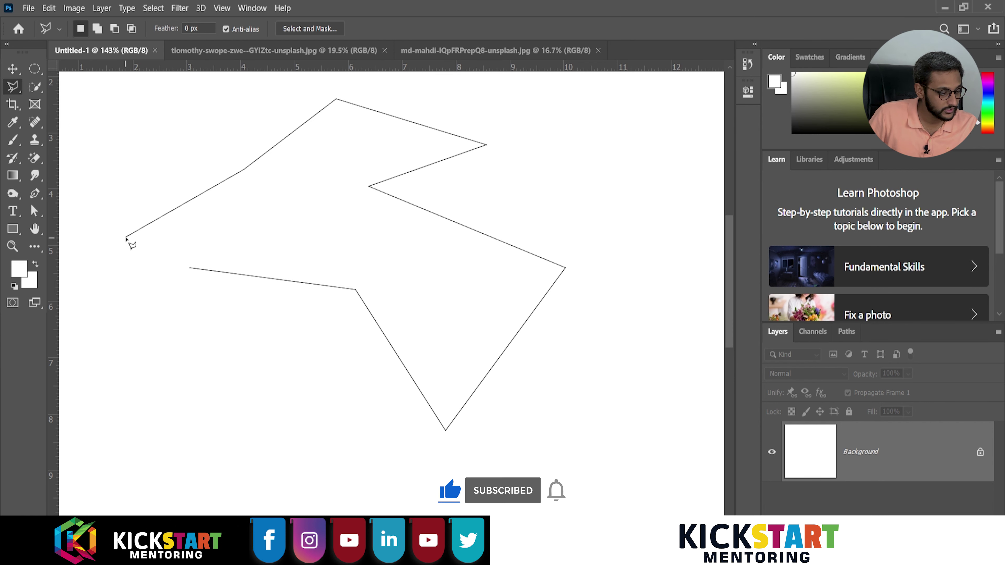
pyautogui.click(126, 237)
pyautogui.click(169, 277)
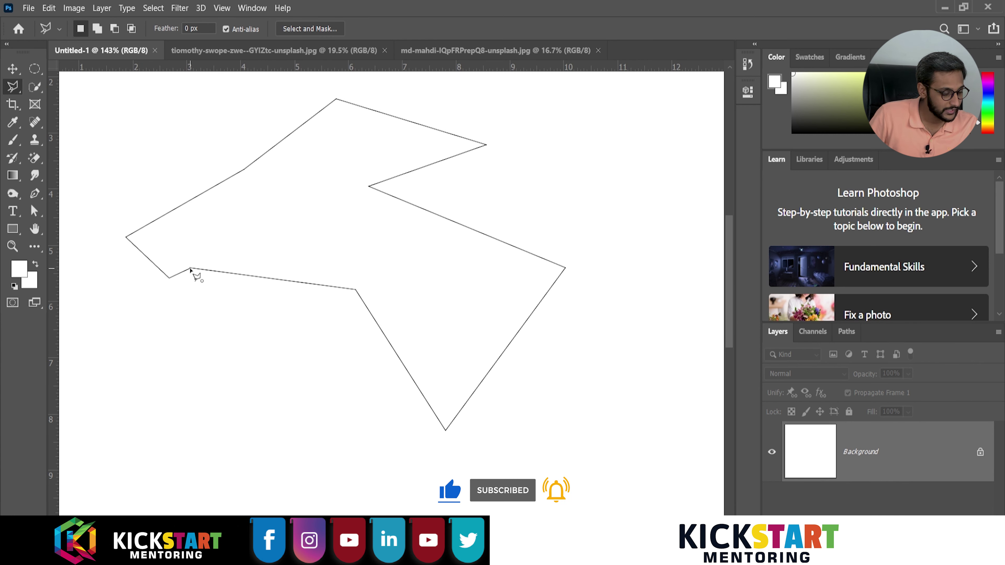
pyautogui.click(191, 269)
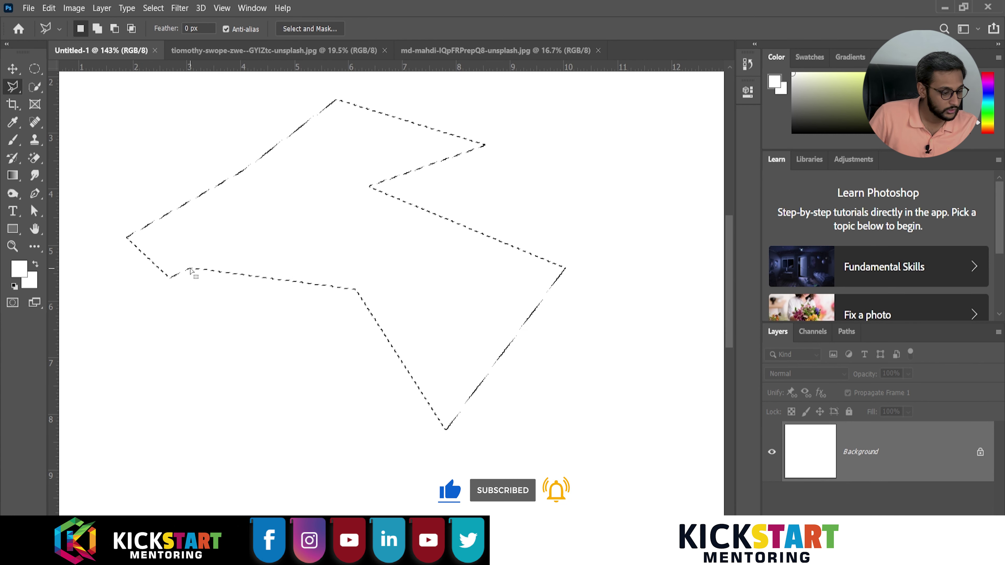
pyautogui.rightClick(379, 303)
pyautogui.click(388, 310)
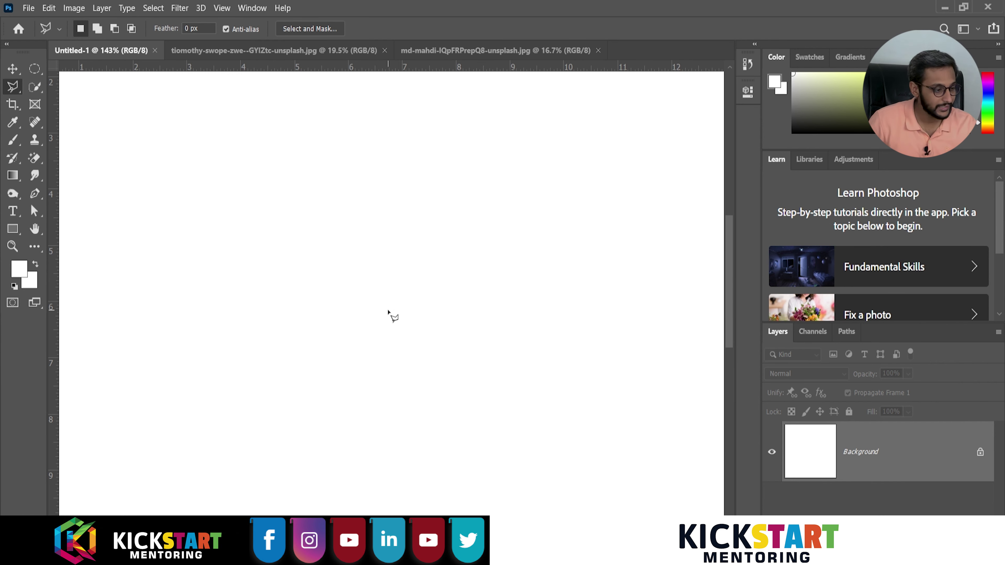
# - Switch to the building photo and set the zoom to start tracing its left edge
pyautogui.click(266, 52)
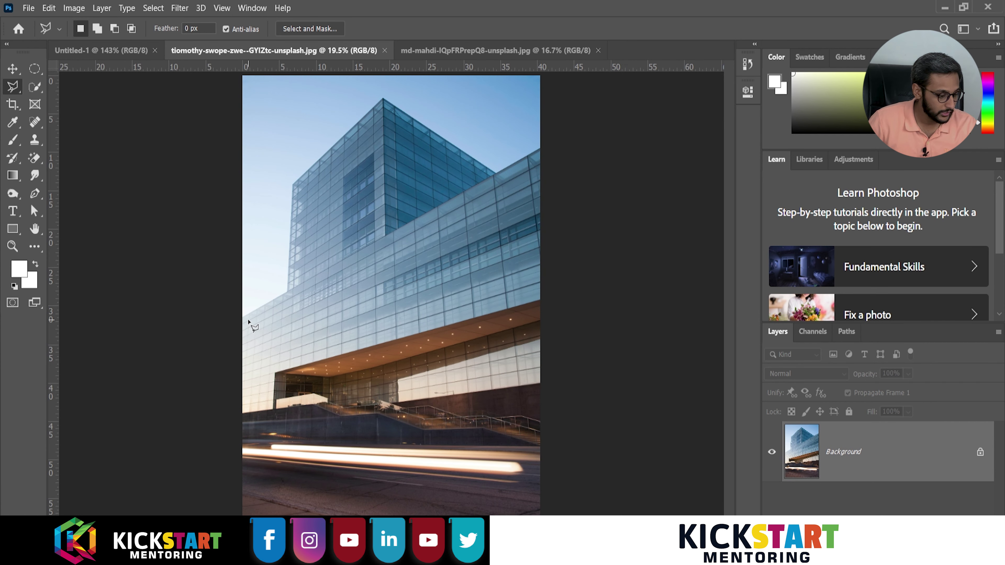
pyautogui.scroll(2, 241, 322)
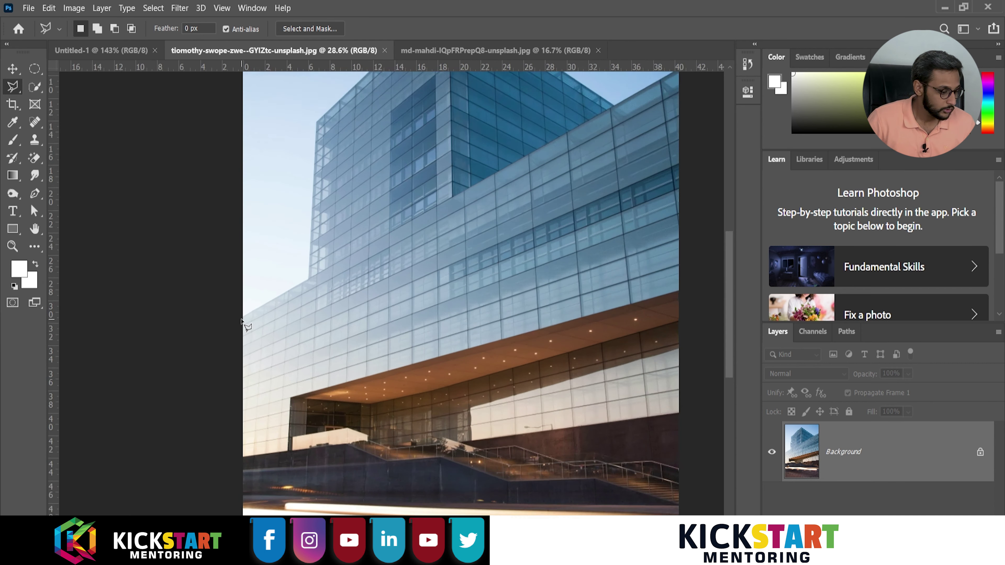
pyautogui.scroll(2, 241, 322)
pyautogui.scroll(2, 241, 323)
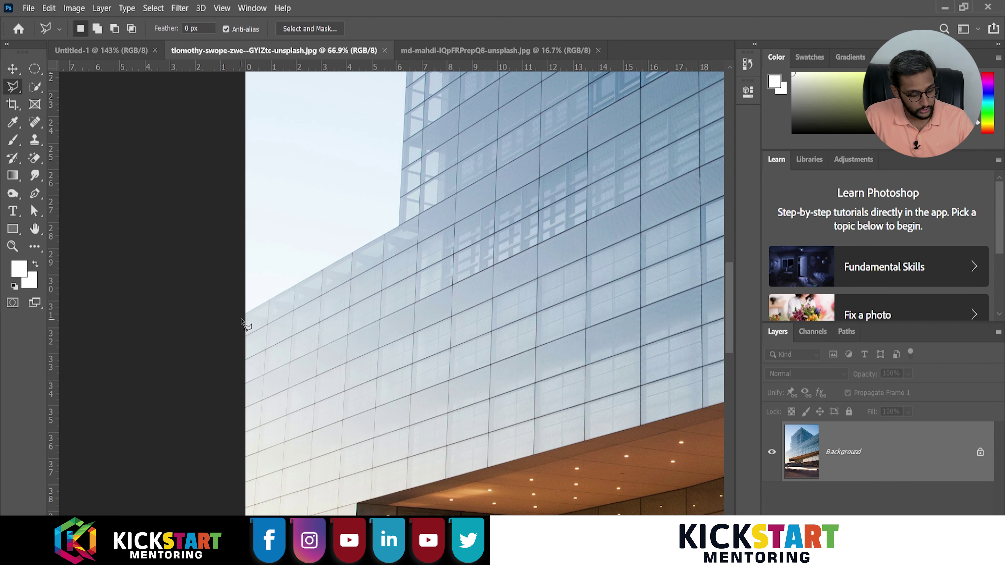
pyautogui.hotkey('ctrl', '+')
pyautogui.hotkey('ctrl', '-')
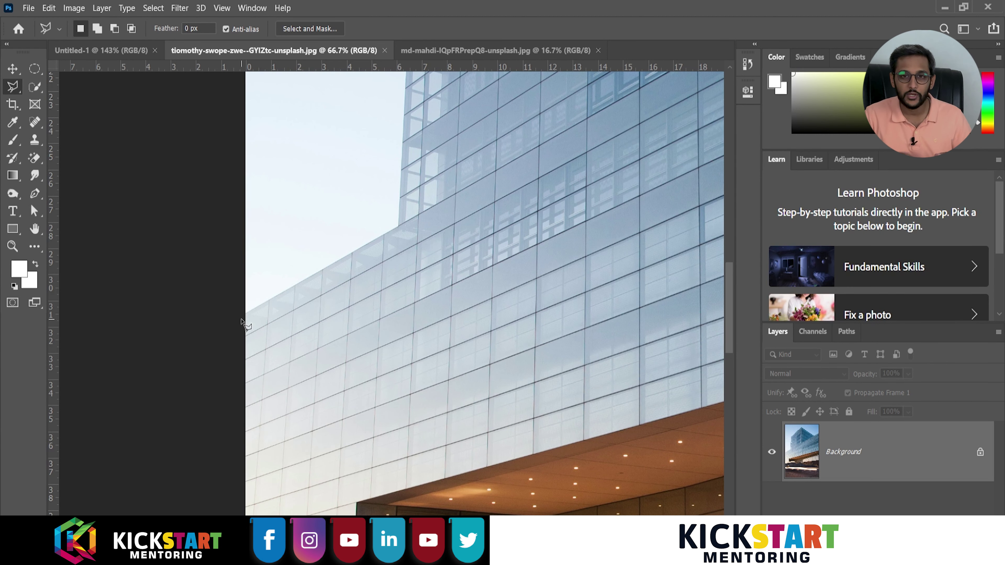
pyautogui.scroll(-1, 242, 324)
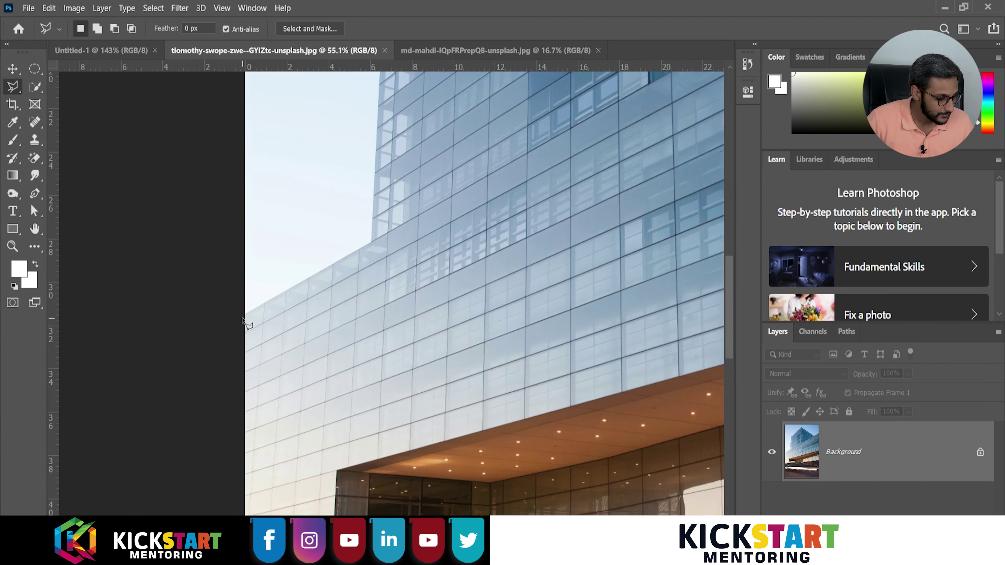
pyautogui.scroll(-1, 253, 298)
pyautogui.scroll(-1, 230, 355)
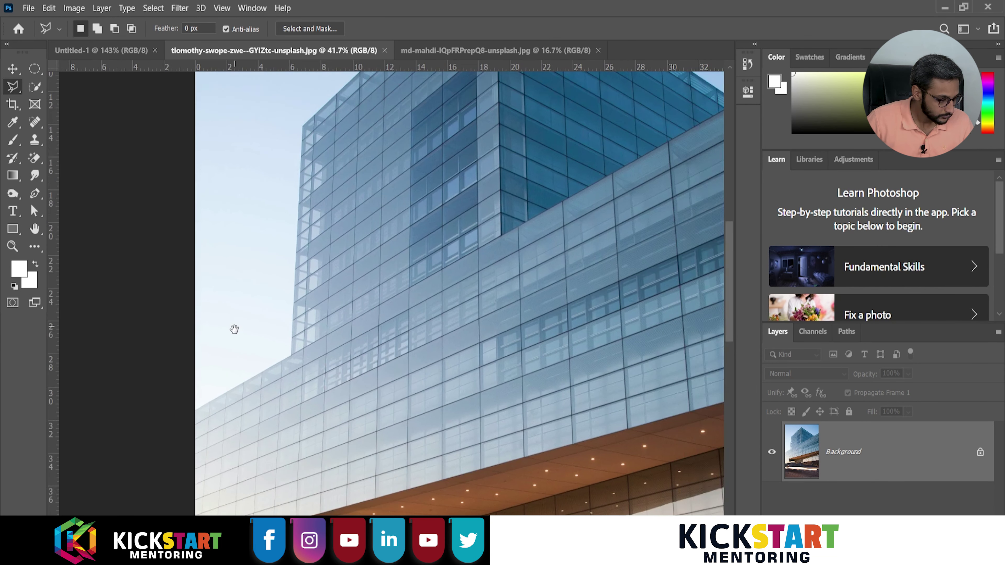
pyautogui.scroll(1, 213, 372)
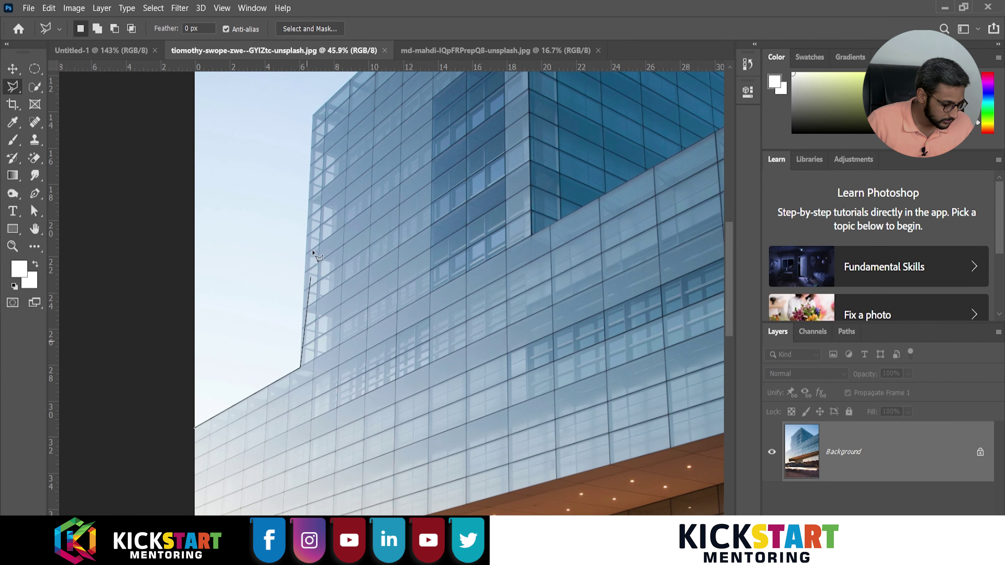
# - Trace the outline along the rooflines, zooming in to fix a point at the roof corner
pyautogui.scroll(5, 308, 277)
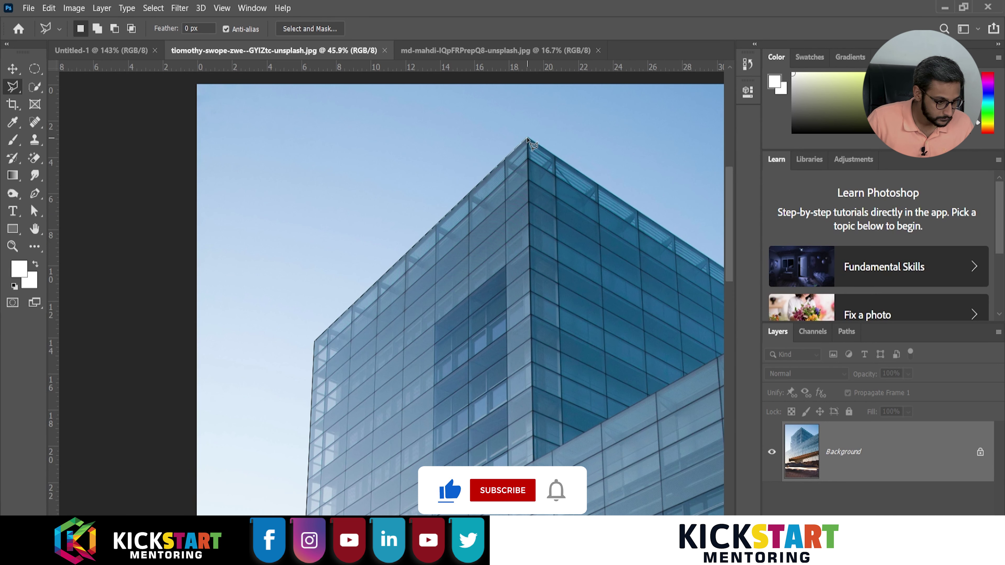
pyautogui.moveTo(581, 218); pyautogui.dragTo(376, 209)
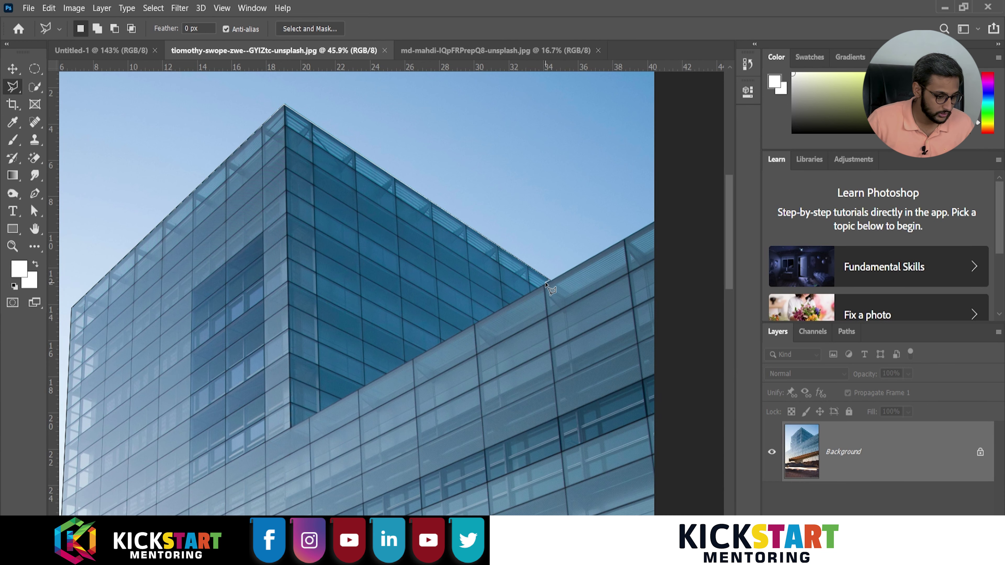
pyautogui.scroll(2, 548, 282)
pyautogui.moveTo(561, 265); pyautogui.dragTo(341, 292)
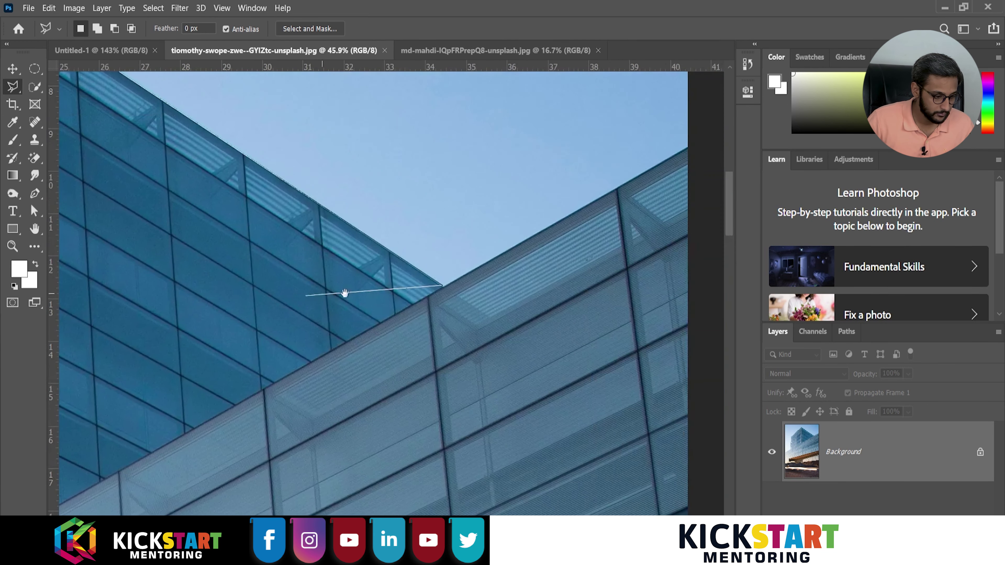
pyautogui.scroll(3, 443, 291)
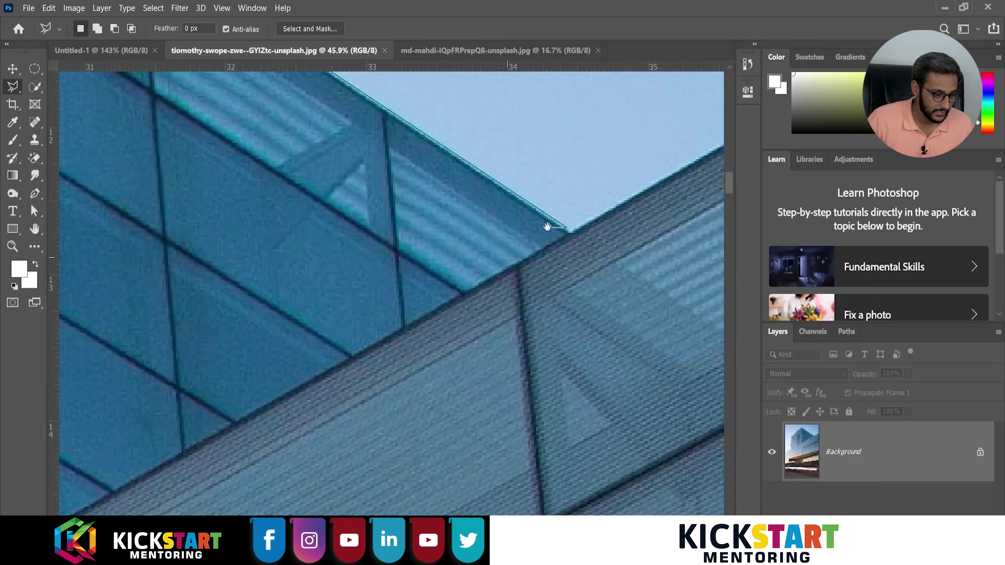
pyautogui.moveTo(549, 224); pyautogui.dragTo(491, 258)
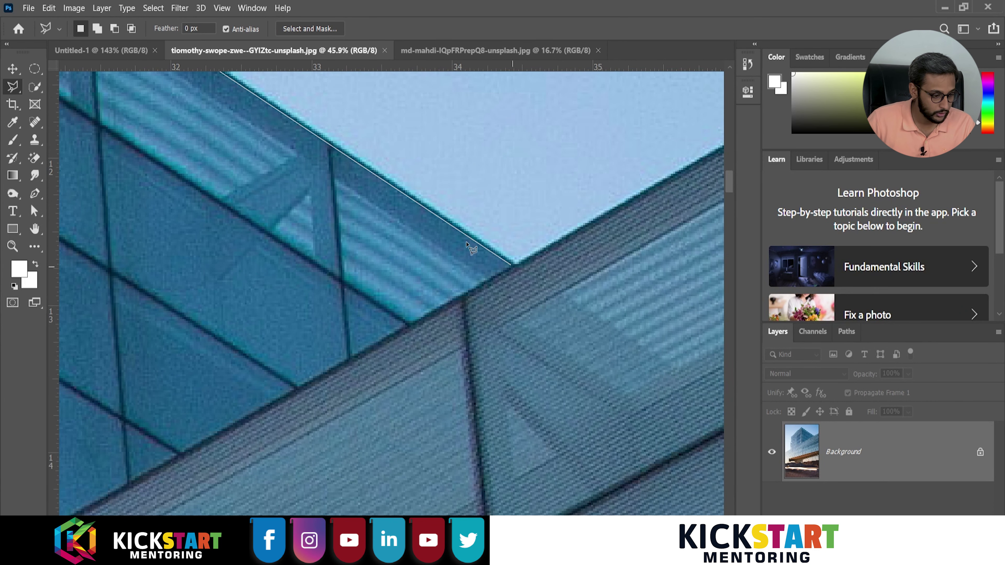
pyautogui.doubleClick(516, 262)
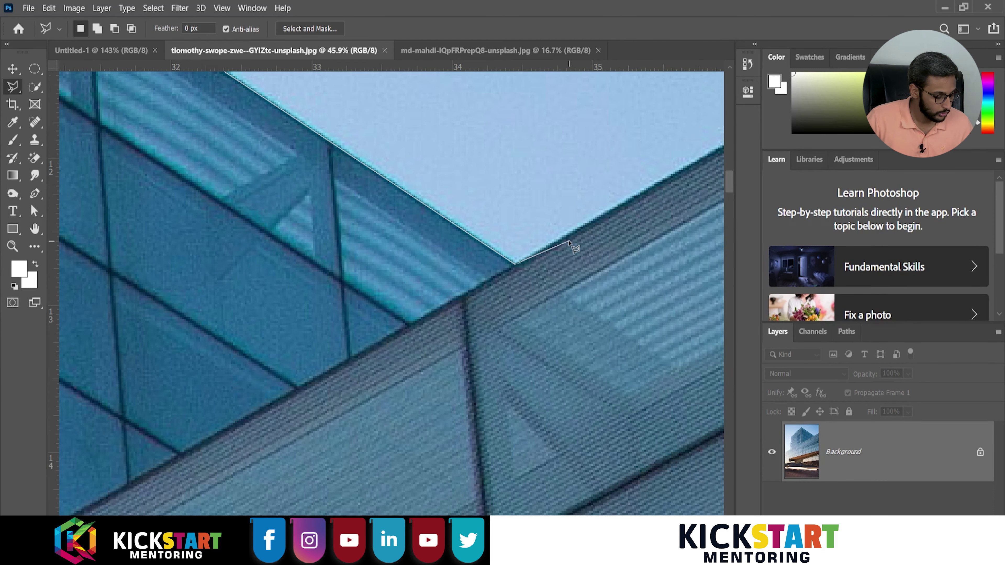
# - Zoom out, add points beyond the image's bottom corners, and close the loop into a selection
pyautogui.scroll(-2, 554, 253)
pyautogui.scroll(-2, 440, 335)
pyautogui.scroll(-1, 441, 334)
pyautogui.scroll(-1, 399, 342)
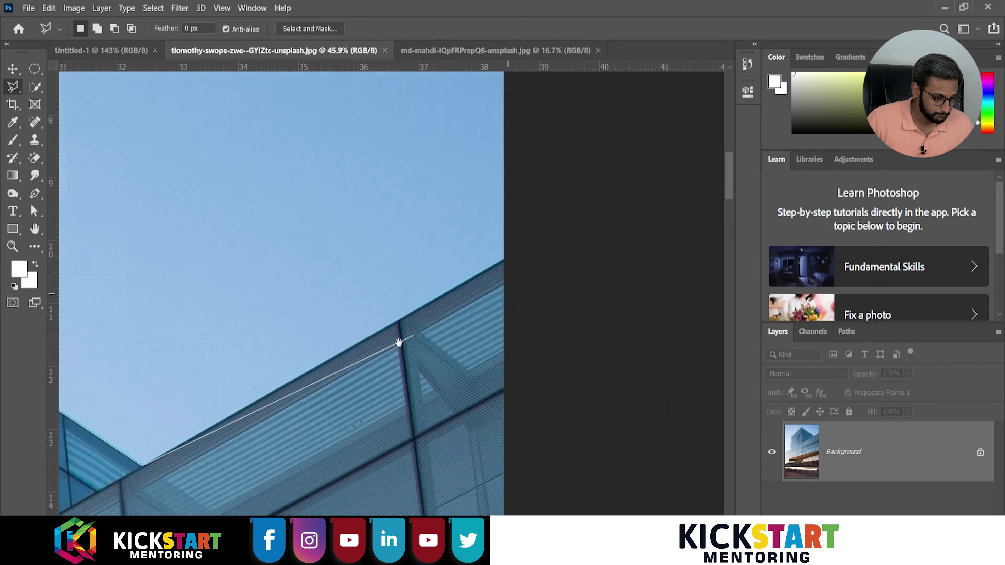
pyautogui.scroll(-1, 518, 301)
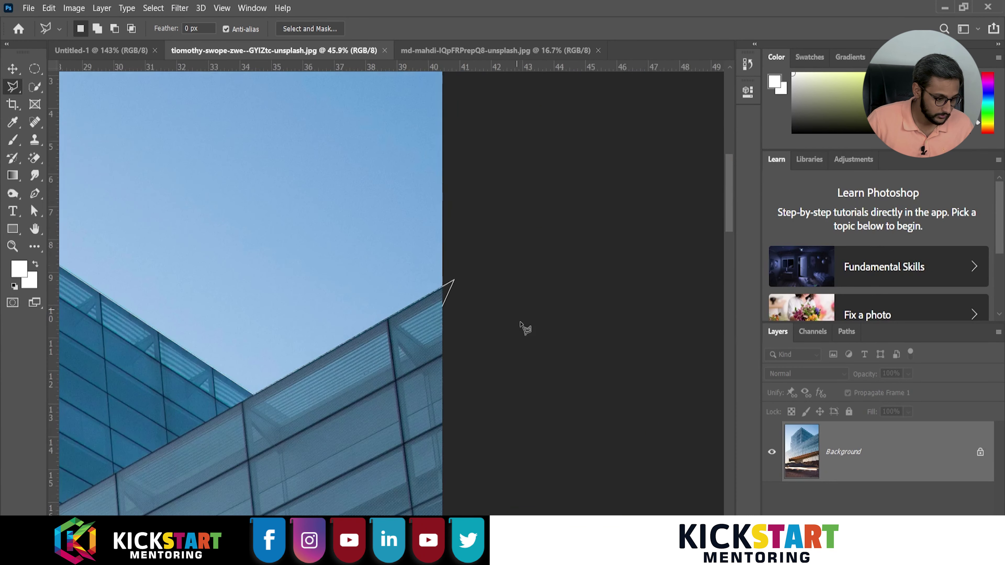
pyautogui.scroll(-1, 530, 376)
pyautogui.scroll(-1, 573, 297)
pyautogui.scroll(-1, 590, 261)
pyautogui.scroll(-1, 574, 317)
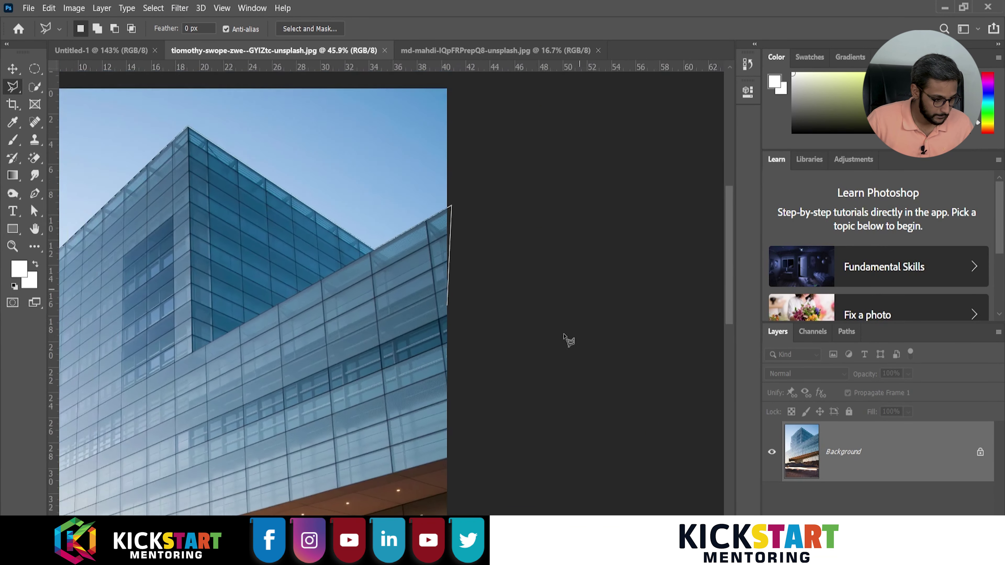
pyautogui.scroll(-1, 554, 356)
pyautogui.scroll(-1, 573, 297)
pyautogui.scroll(-1, 601, 269)
pyautogui.scroll(-2, 591, 301)
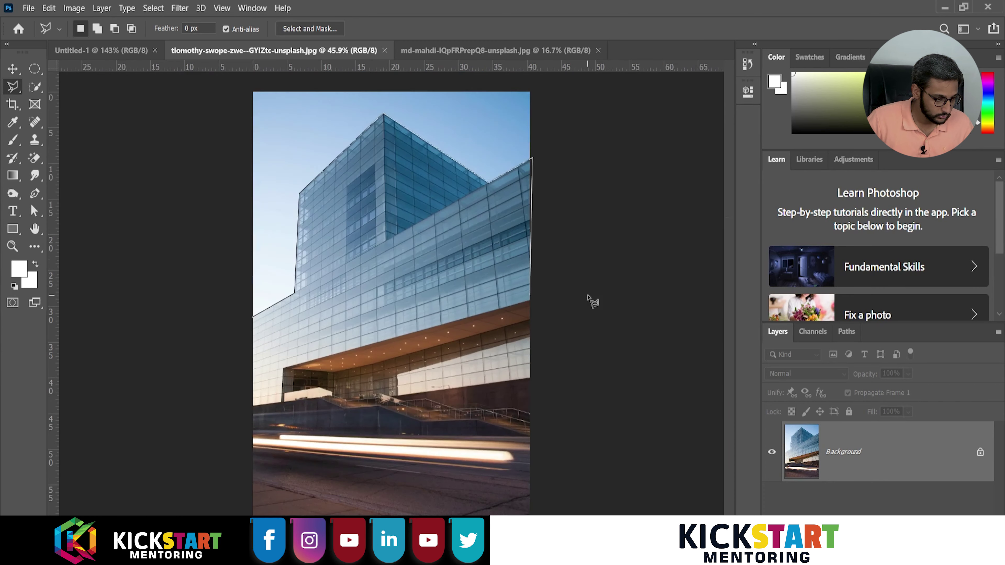
pyautogui.scroll(-1, 585, 324)
pyautogui.click(273, 520)
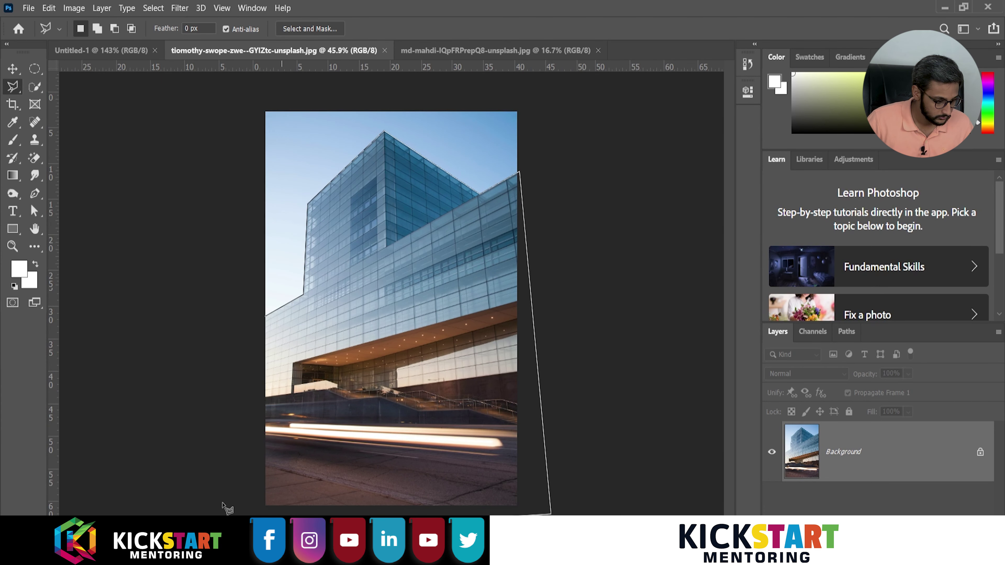
pyautogui.click(149, 388)
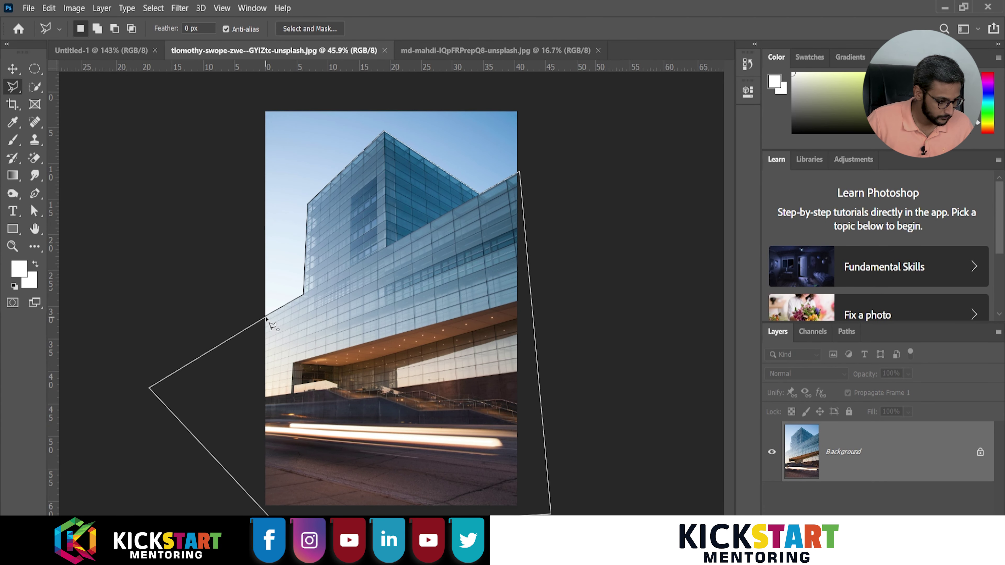
pyautogui.click(265, 316)
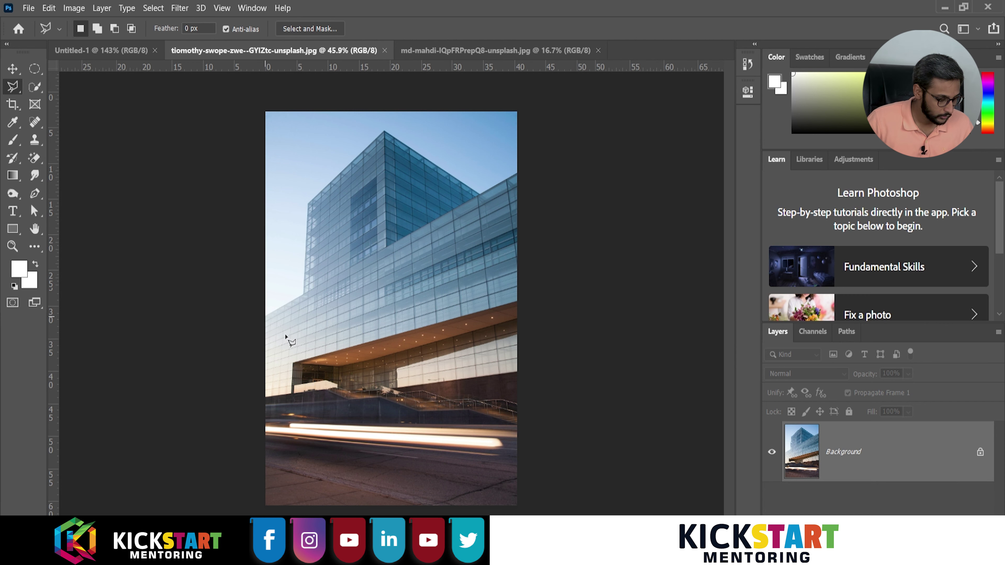
pyautogui.scroll(2, 265, 318)
pyautogui.scroll(1, 266, 314)
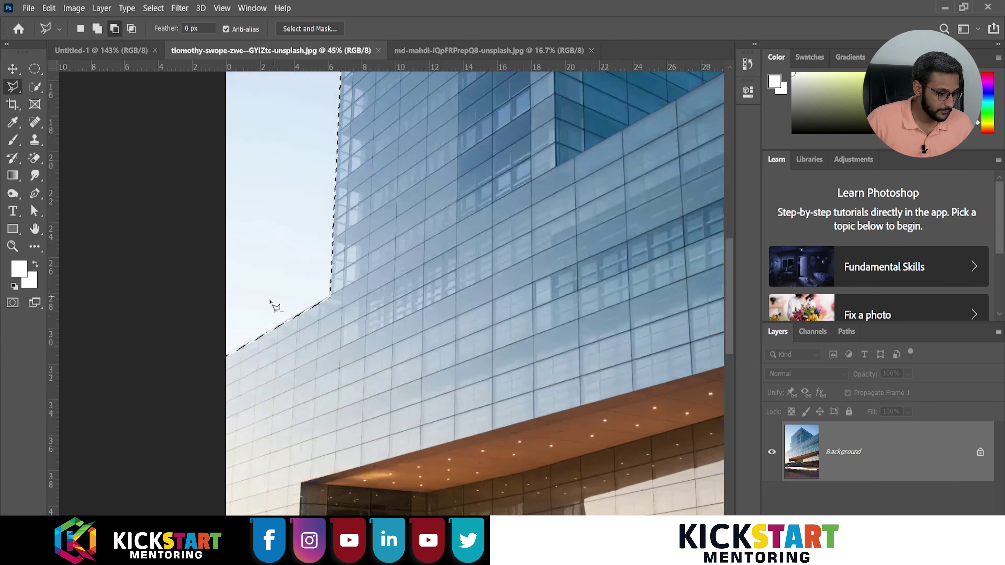
pyautogui.scroll(1, 267, 309)
pyautogui.scroll(-2, 267, 309)
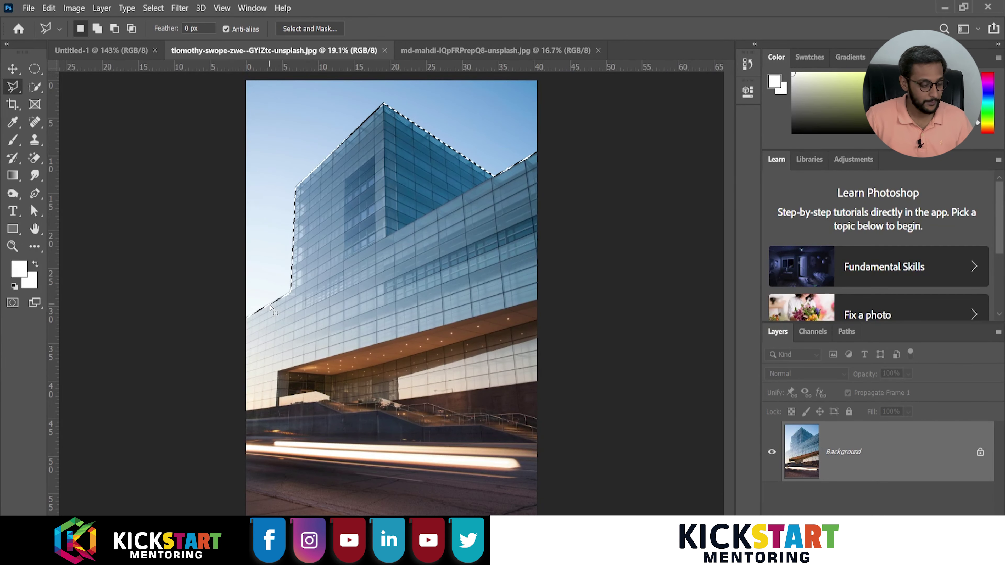
# - Copy the selected building to a new layer via Layer Via Copy and close the tutorials panel group
pyautogui.rightClick(330, 271)
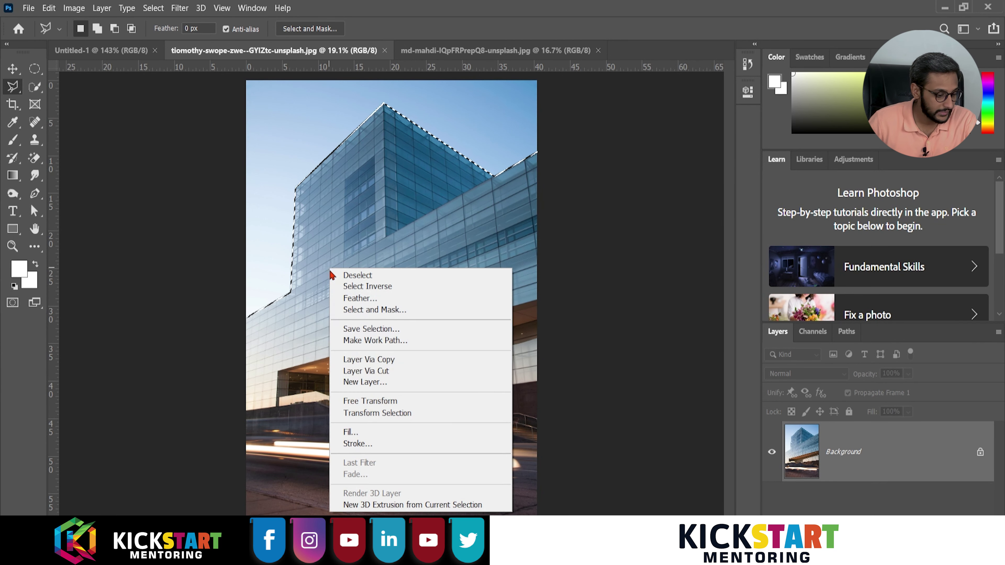
pyautogui.click(390, 363)
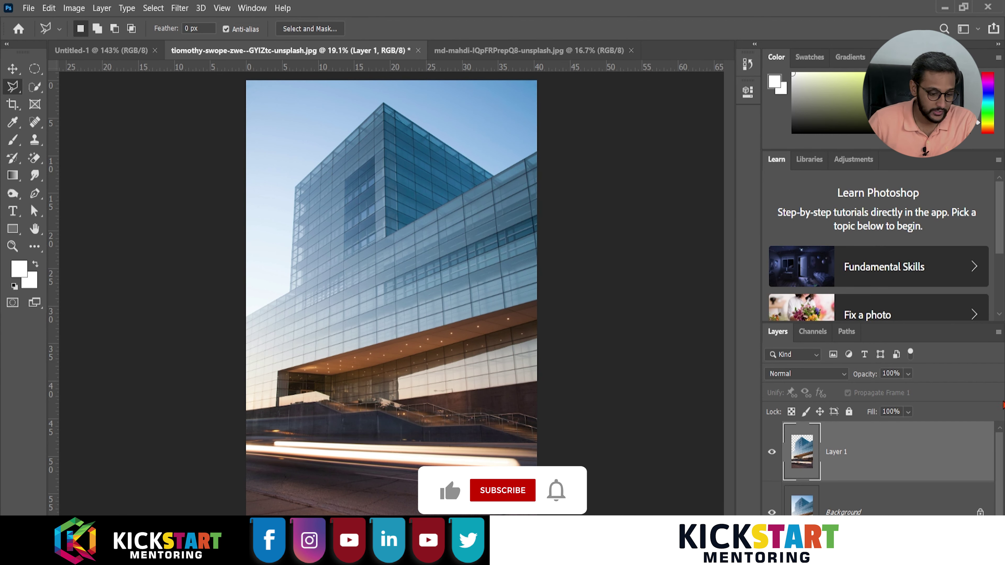
pyautogui.rightClick(929, 161)
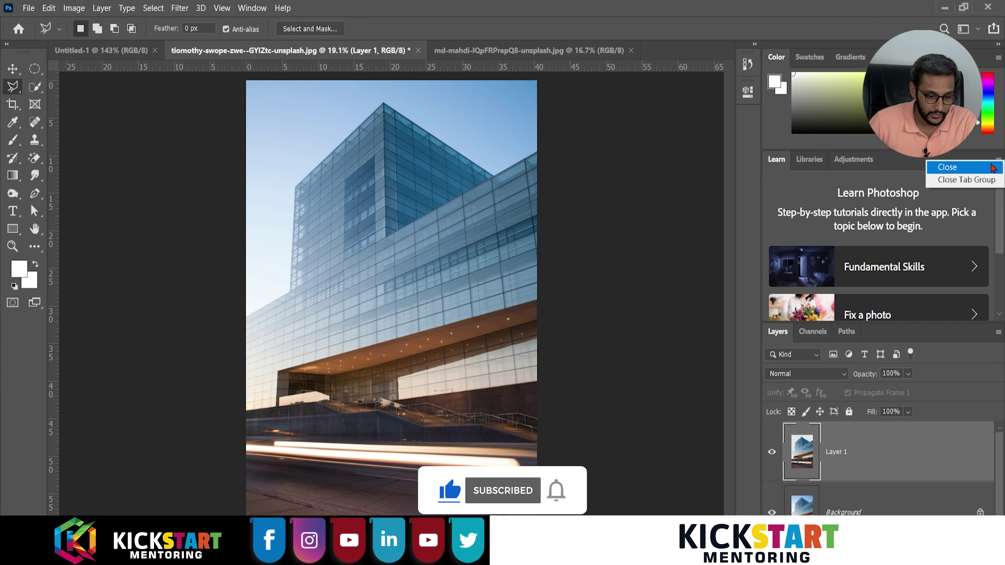
pyautogui.click(957, 177)
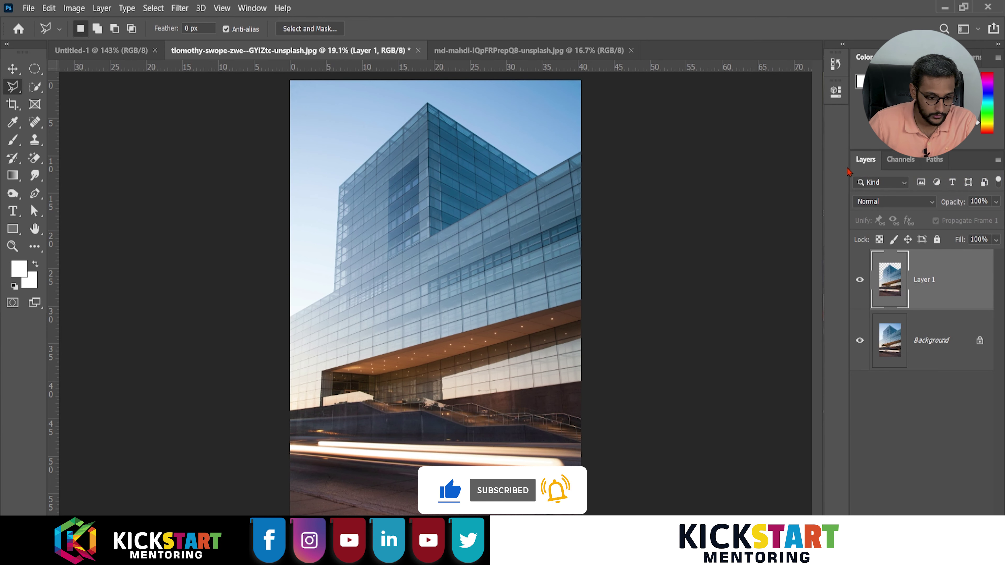
pyautogui.moveTo(822, 161); pyautogui.dragTo(686, 161)
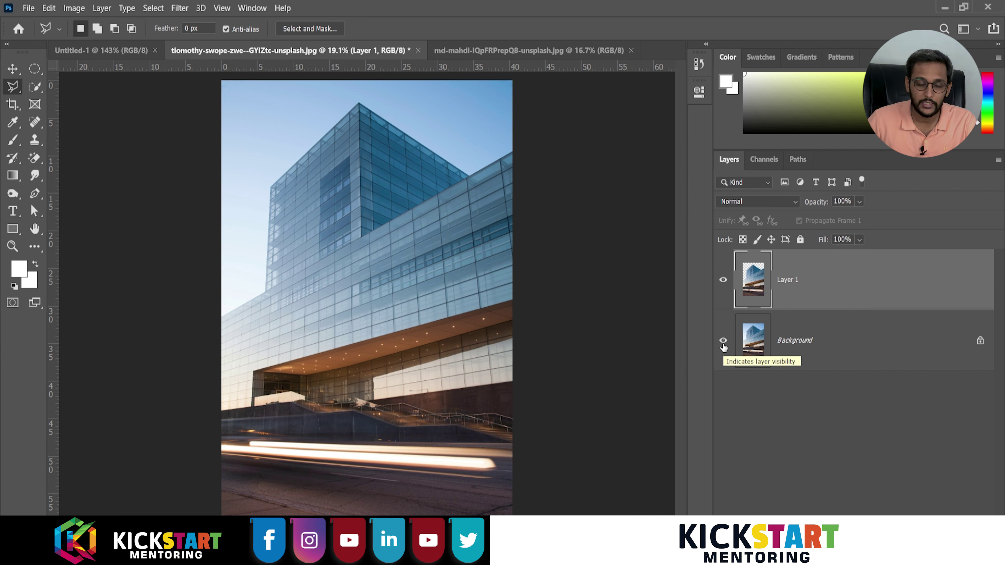
# - Hide the Background to preview the cutout, then undo and redo the copy with Ctrl+J
pyautogui.click(723, 341)
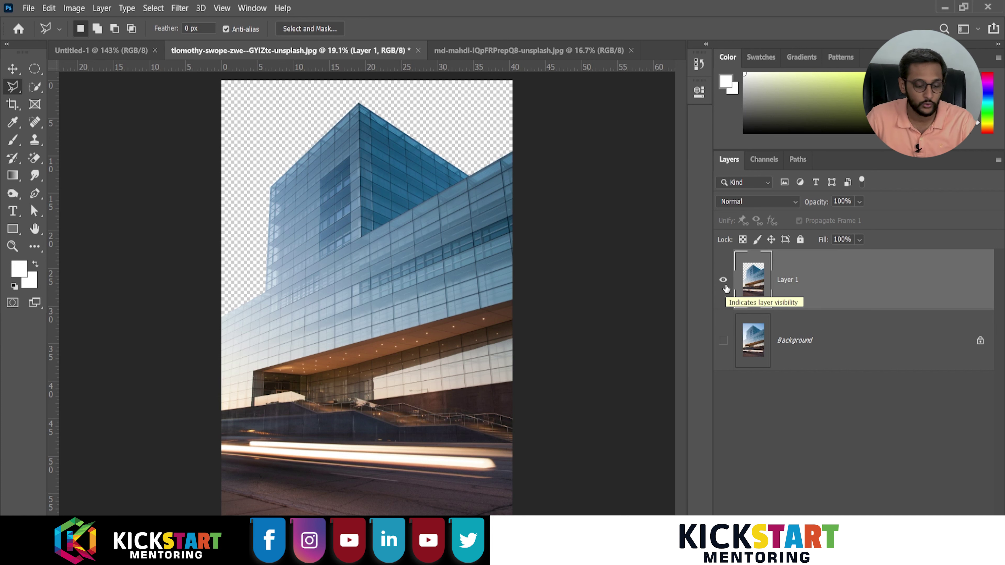
pyautogui.hotkey('ctrl', 'z')
pyautogui.hotkey('ctrl', 'z')
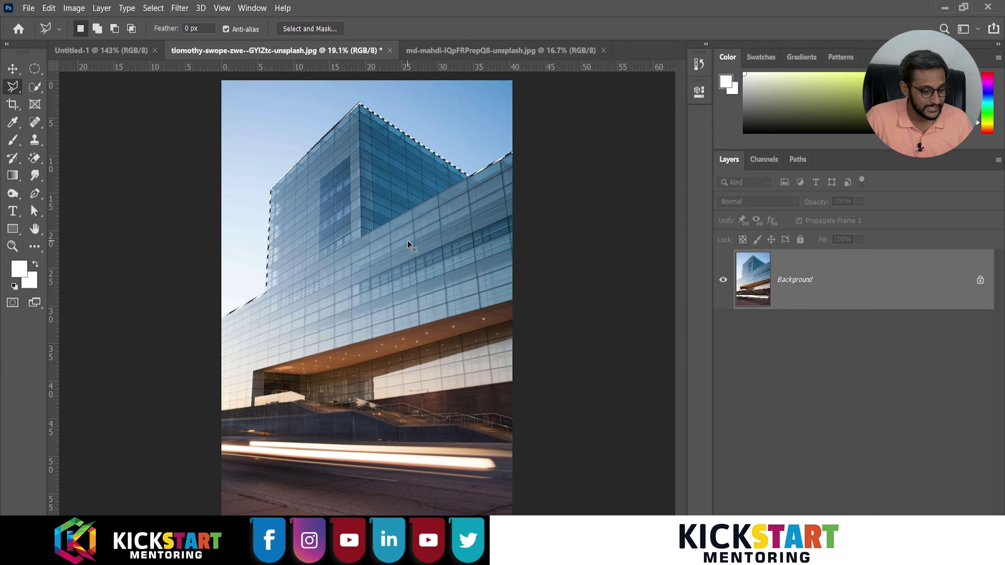
pyautogui.hotkey('ctrl', 'j')
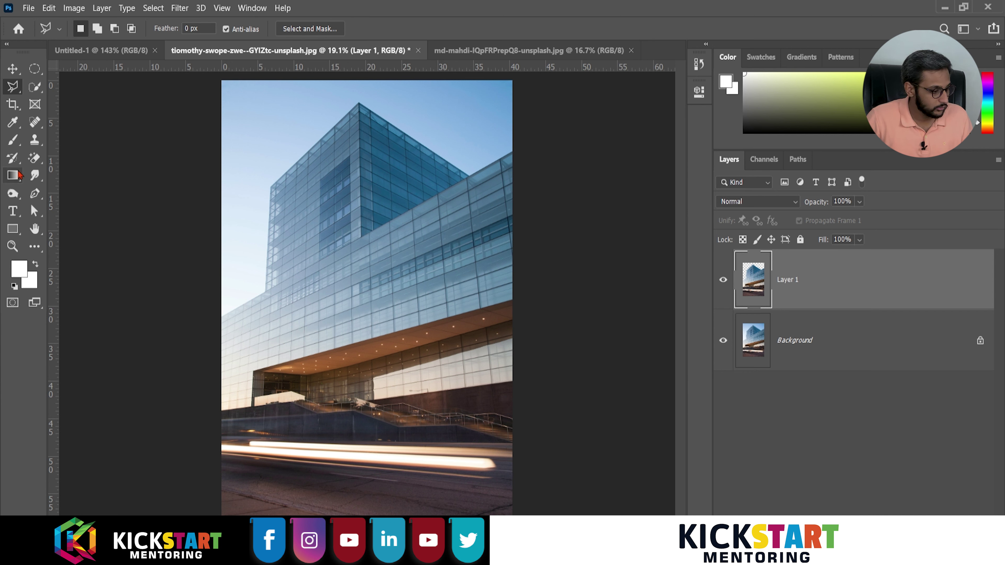
# - Draw a white rectangle covering the whole image and move Rectangle 1 beneath Layer 1
pyautogui.click(12, 229)
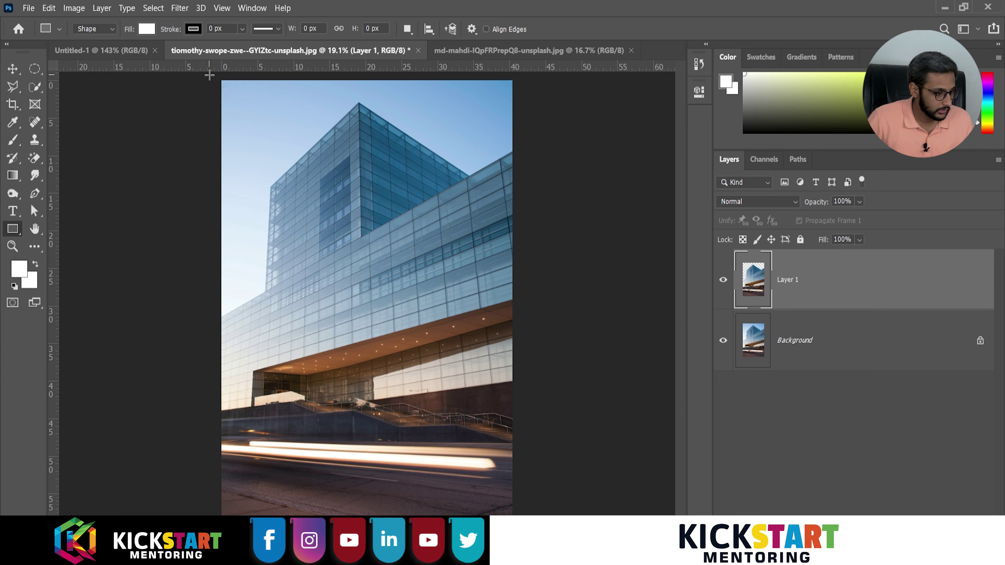
pyautogui.moveTo(209, 75); pyautogui.dragTo(567, 467)
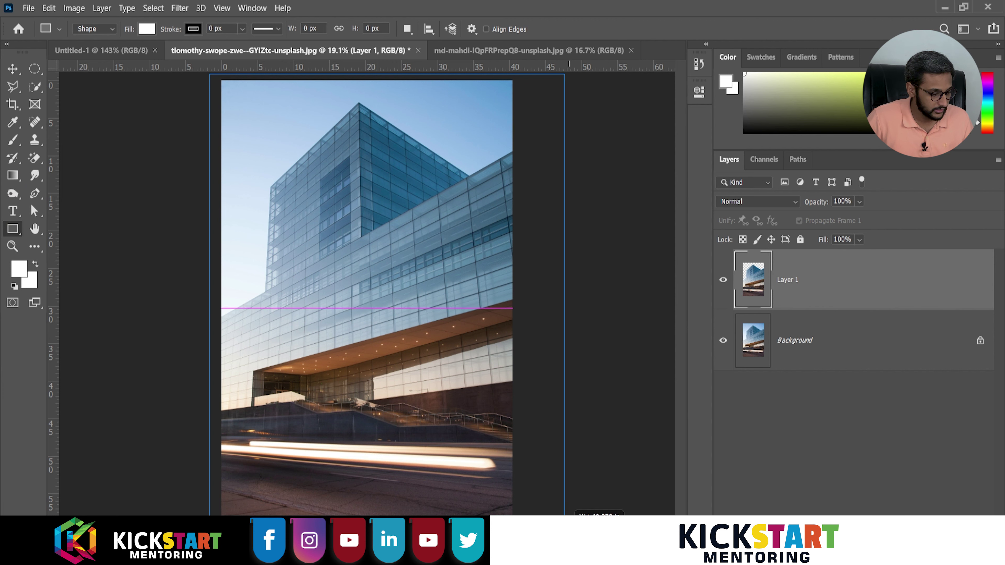
pyautogui.moveTo(569, 513); pyautogui.dragTo(564, 514)
pyautogui.click(666, 88)
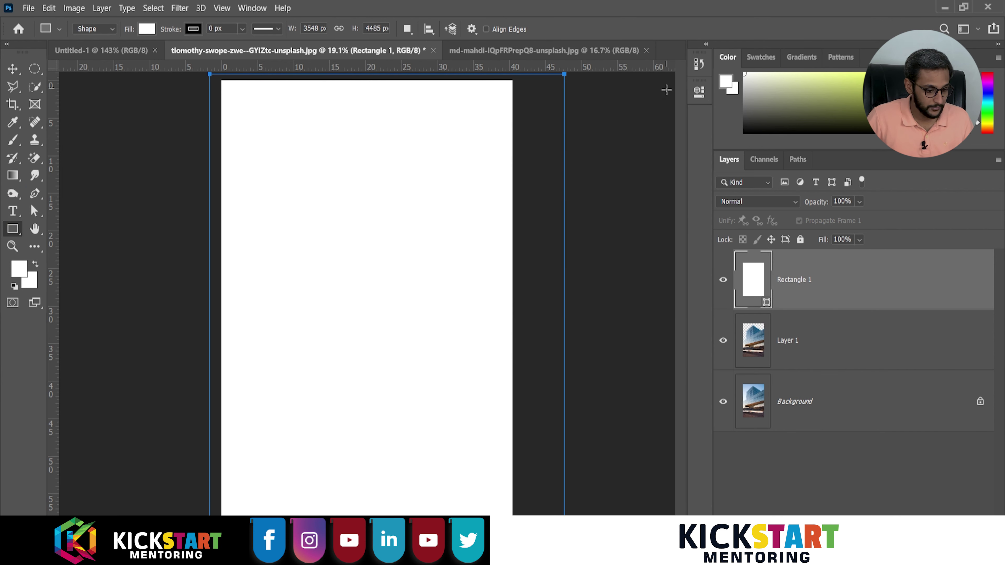
pyautogui.press('v')
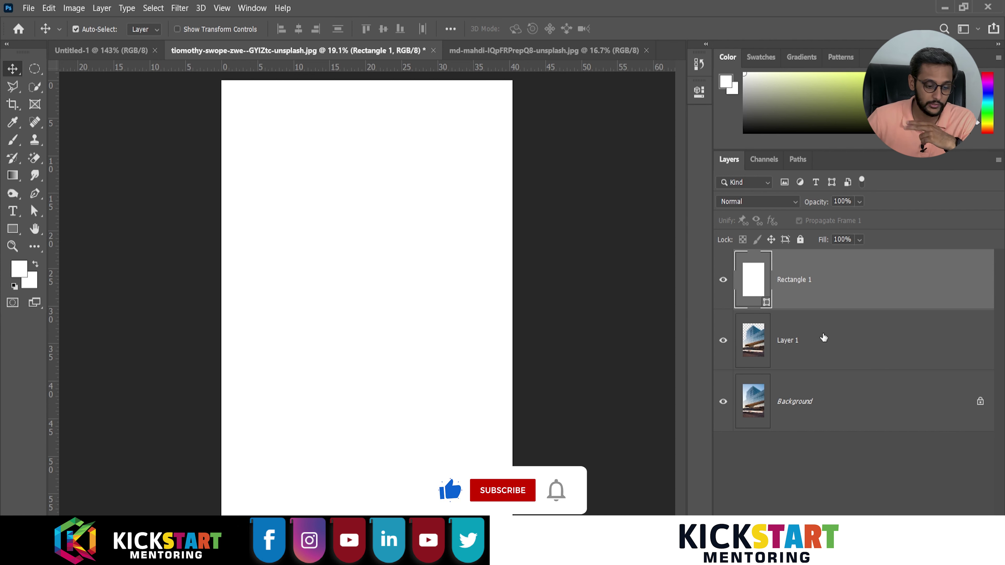
pyautogui.moveTo(826, 285); pyautogui.dragTo(830, 364)
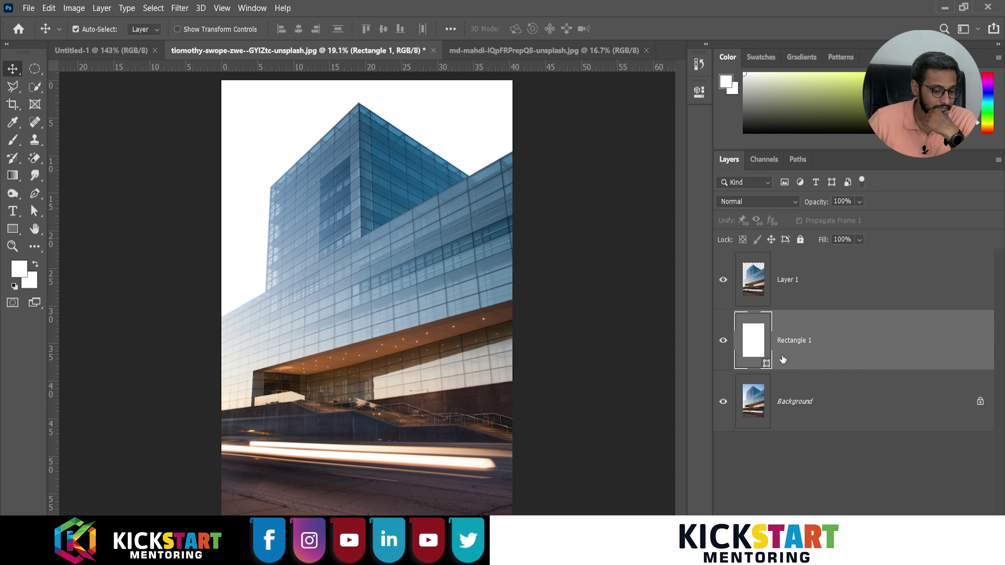
# - Change Rectangle 1's fill to a light cyan and toggle layer visibility to compare the sky
pyautogui.doubleClick(764, 367)
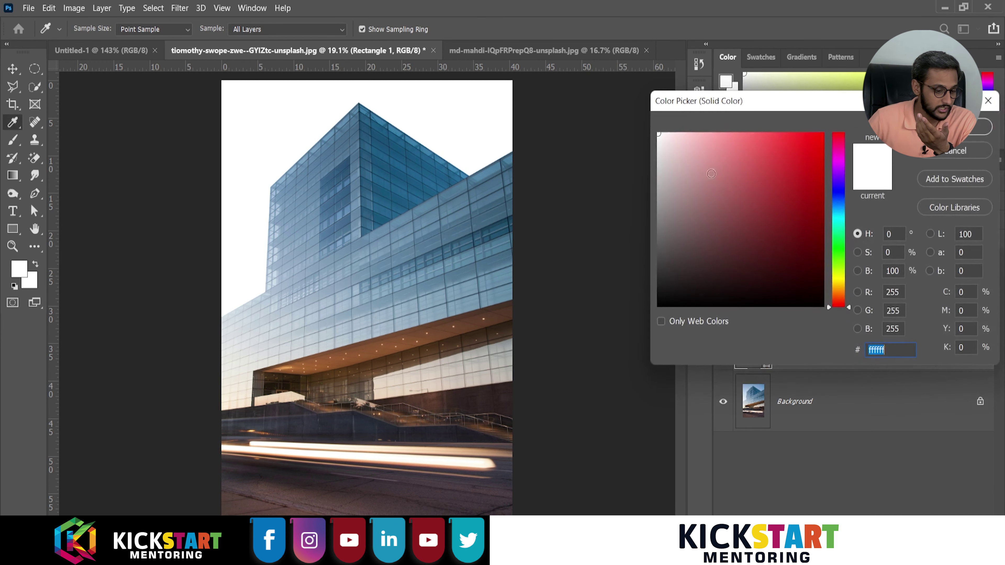
pyautogui.moveTo(837, 186)
pyautogui.mouseDown()
pyautogui.moveTo(843, 221)
pyautogui.moveTo(802, 178)
pyautogui.mouseUp()
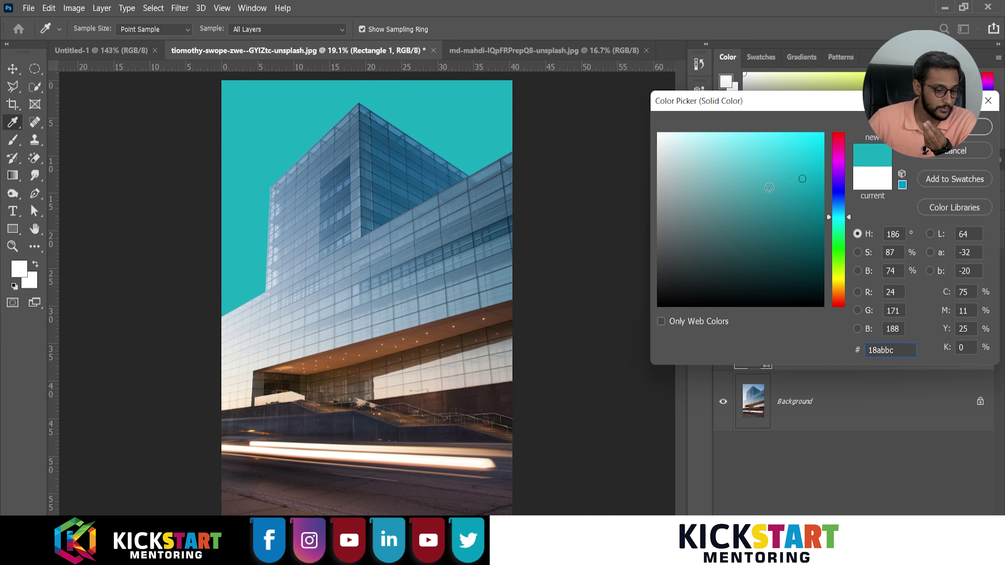
pyautogui.moveTo(746, 143); pyautogui.dragTo(691, 144)
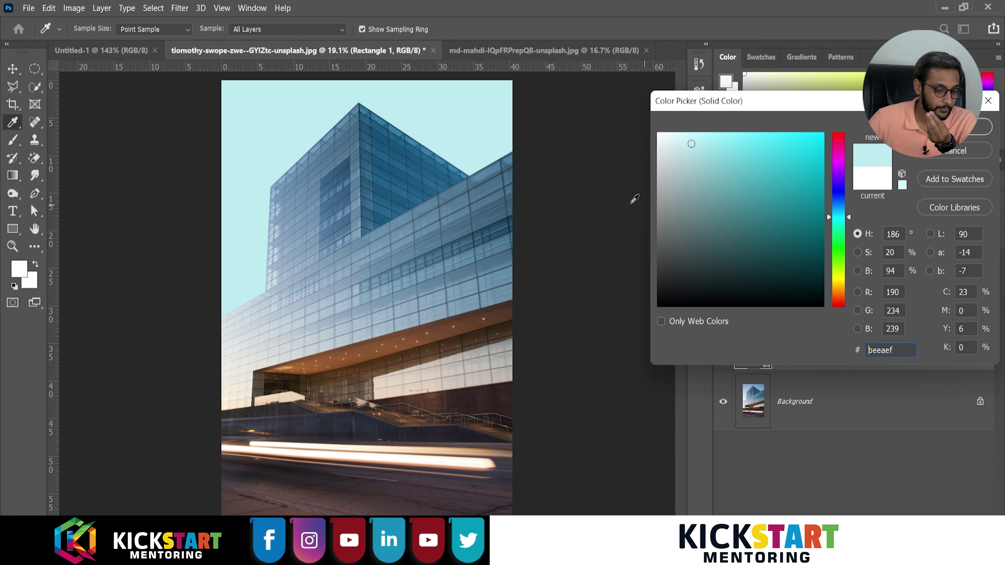
pyautogui.click(978, 135)
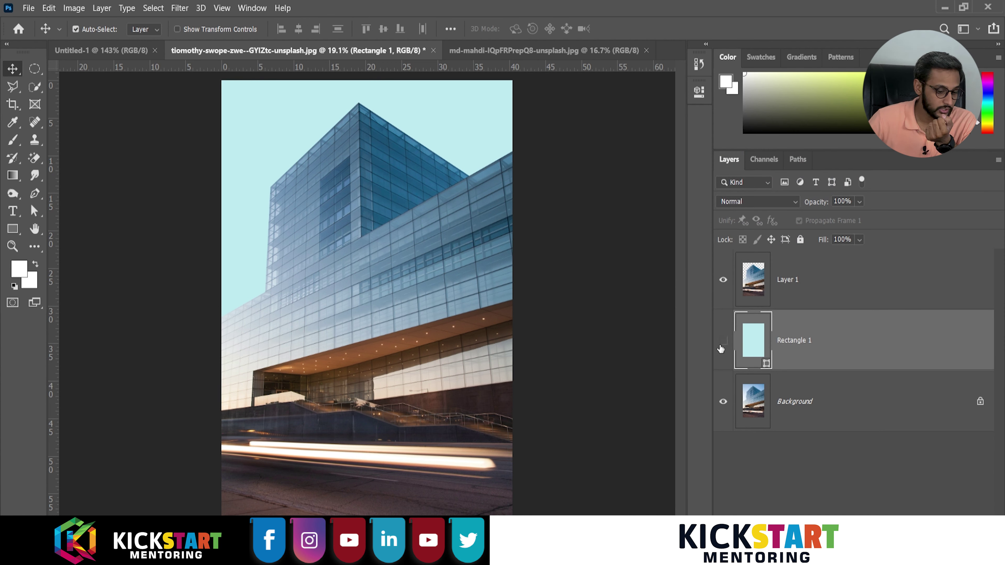
pyautogui.click(720, 292)
pyautogui.click(720, 293)
pyautogui.click(723, 336)
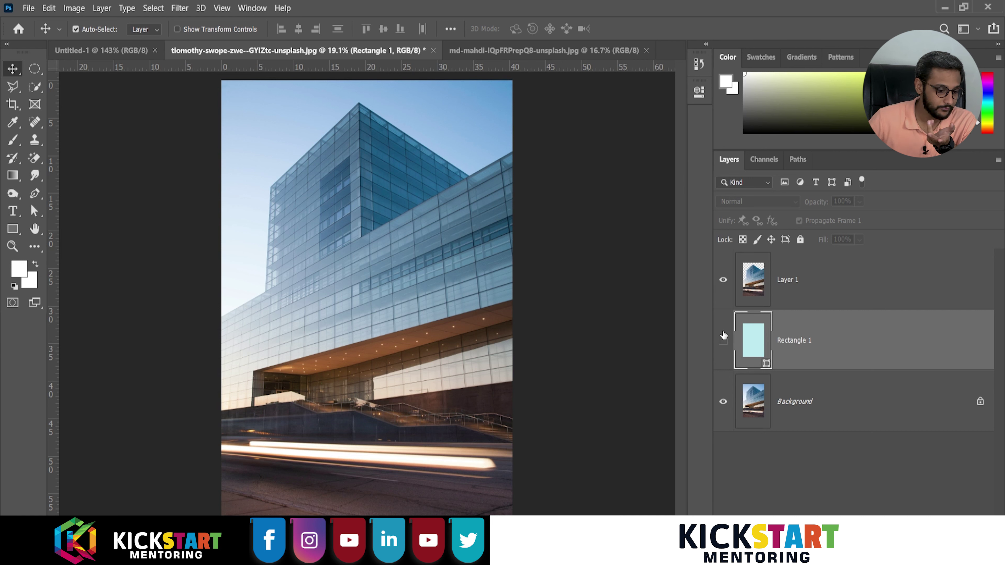
pyautogui.click(723, 337)
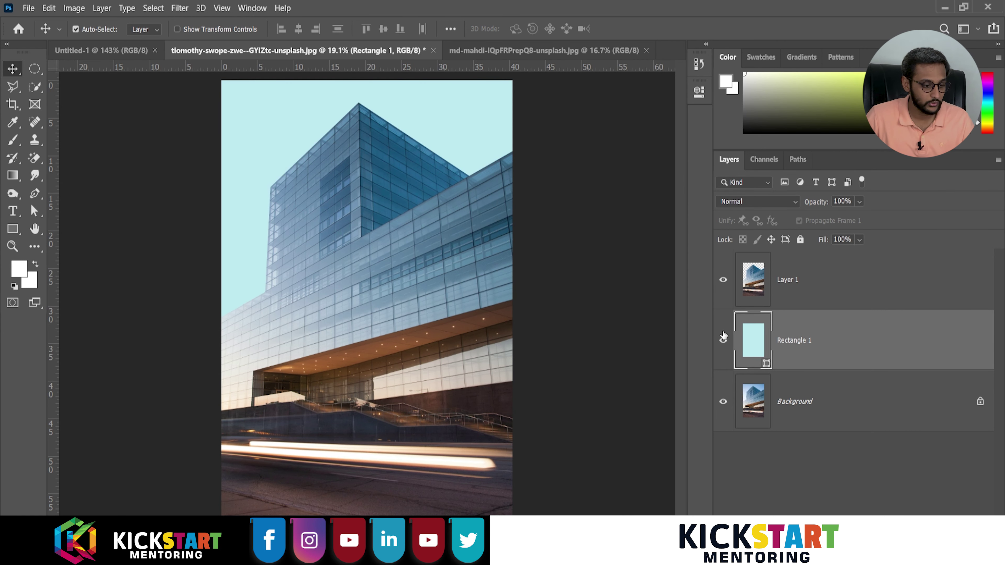
pyautogui.click(723, 339)
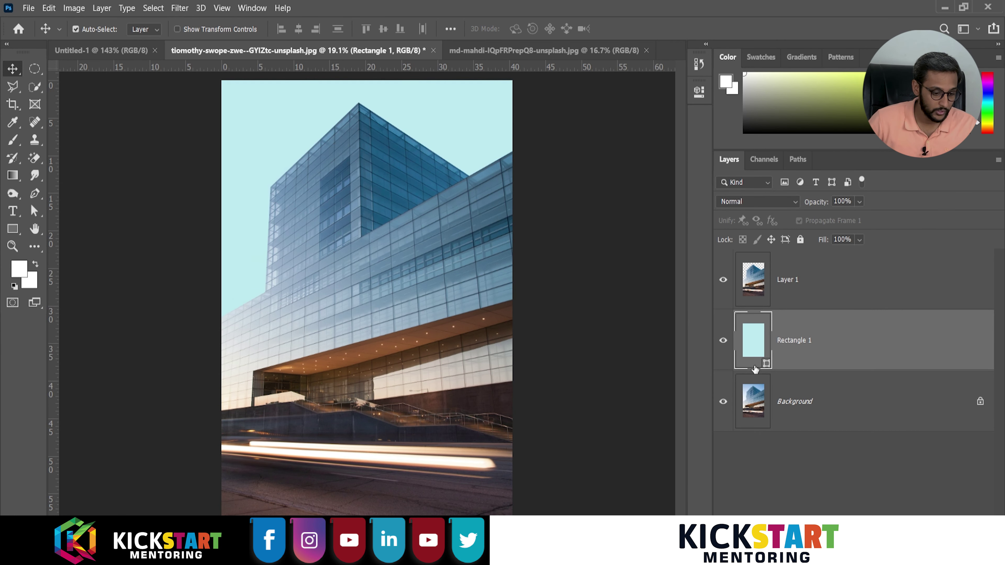
# - Recolour the sky rectangle to a saturated red
pyautogui.doubleClick(764, 367)
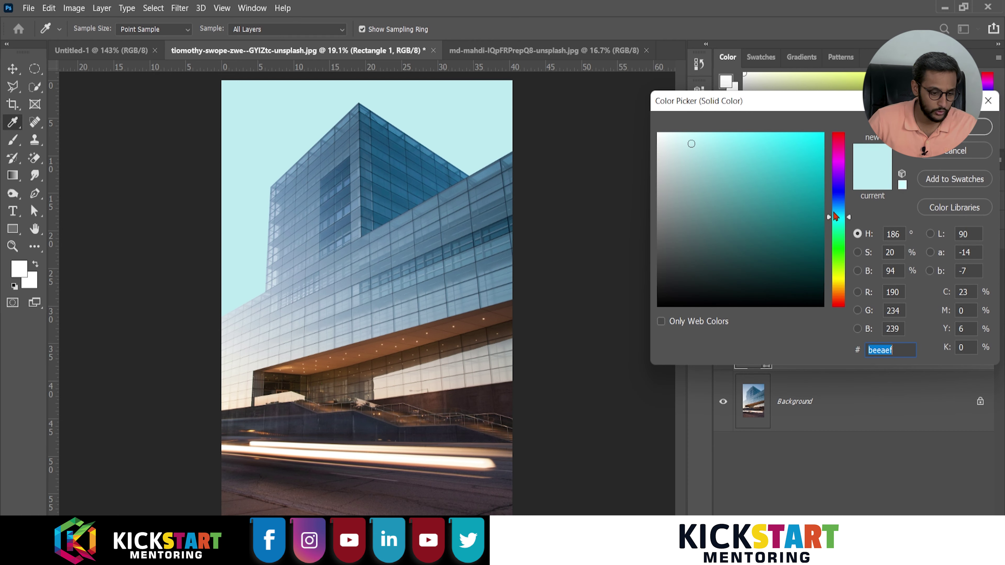
pyautogui.moveTo(838, 218); pyautogui.dragTo(839, 143)
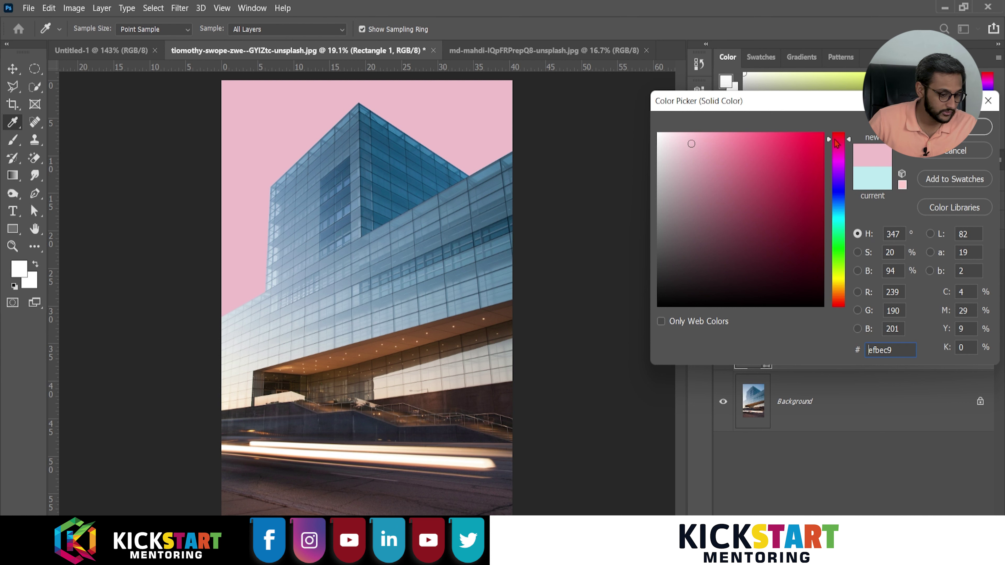
pyautogui.moveTo(724, 143); pyautogui.dragTo(821, 152)
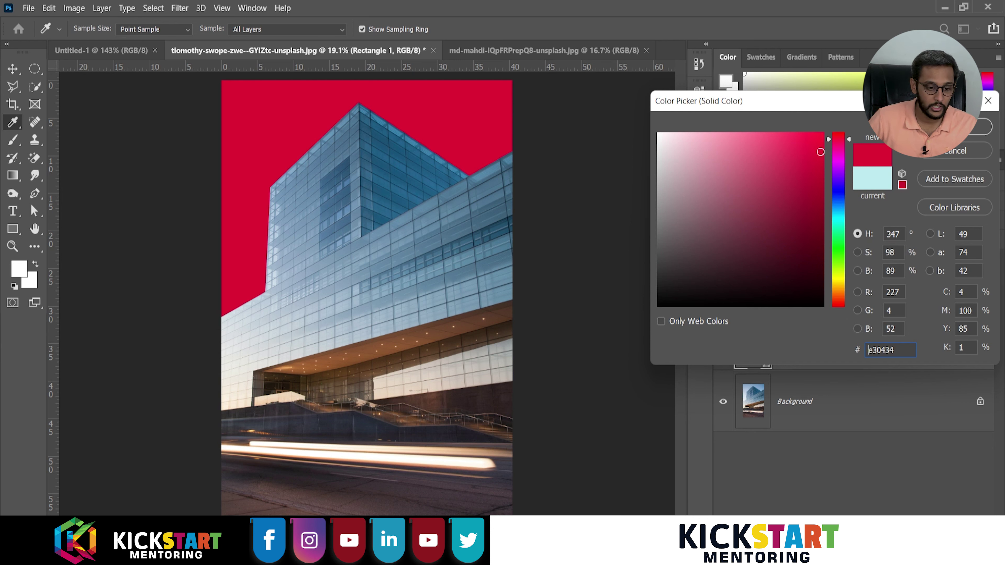
pyautogui.press('Return')
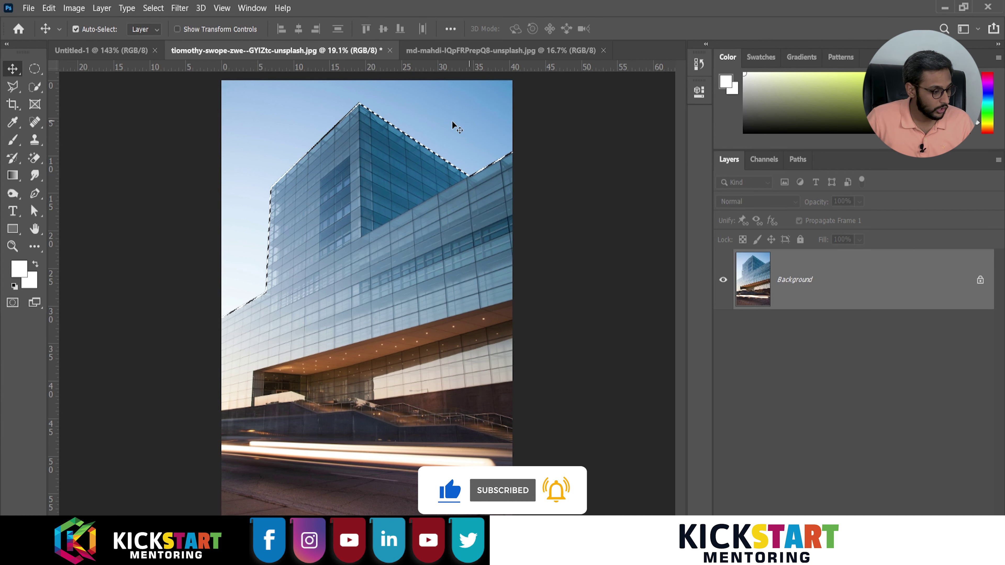
# - Invert the selection to the sky, copy it to Layer 1, and check it by hiding the Background
pyautogui.click(15, 87)
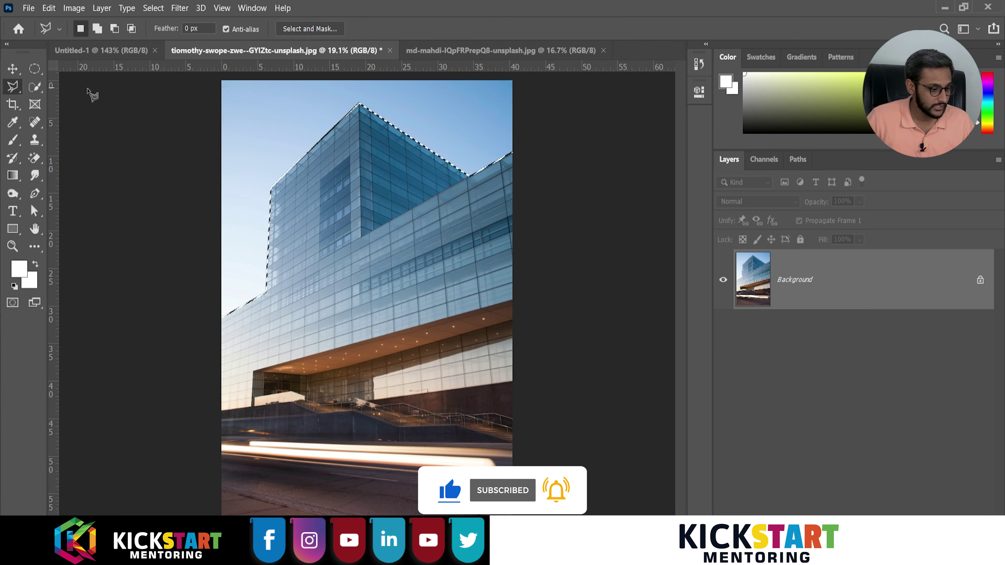
pyautogui.rightClick(435, 106)
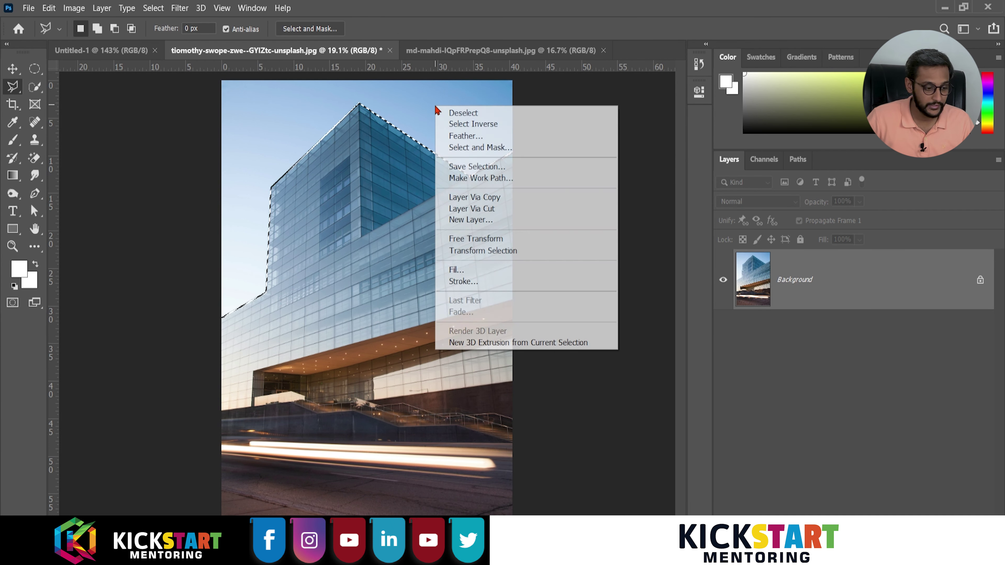
pyautogui.click(489, 124)
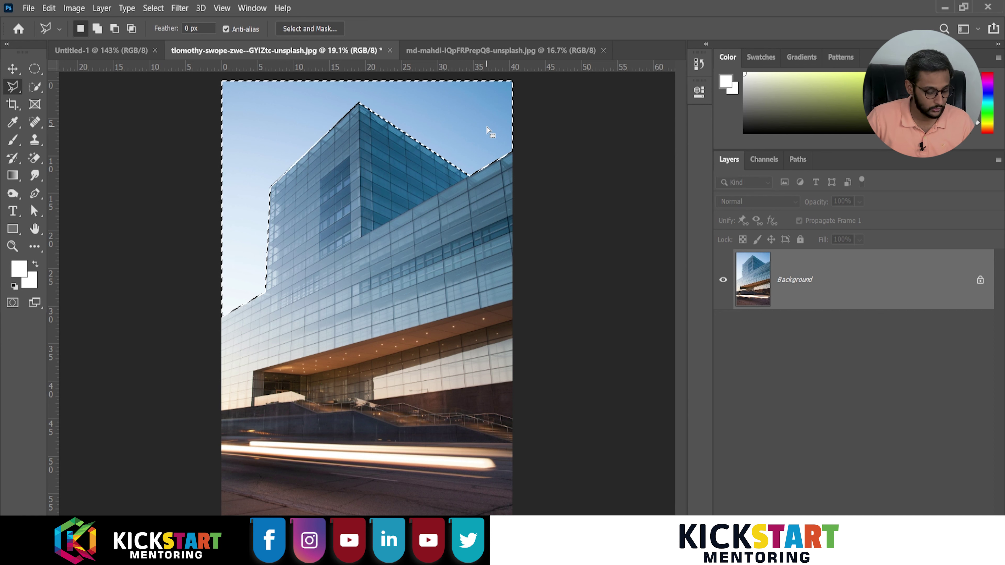
pyautogui.hotkey('ctrl', 'j')
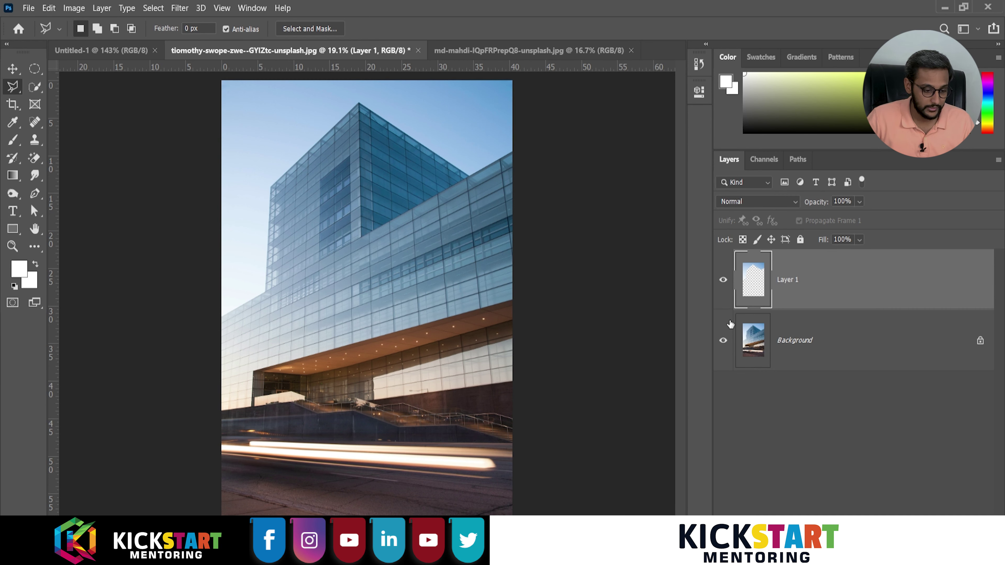
pyautogui.click(724, 341)
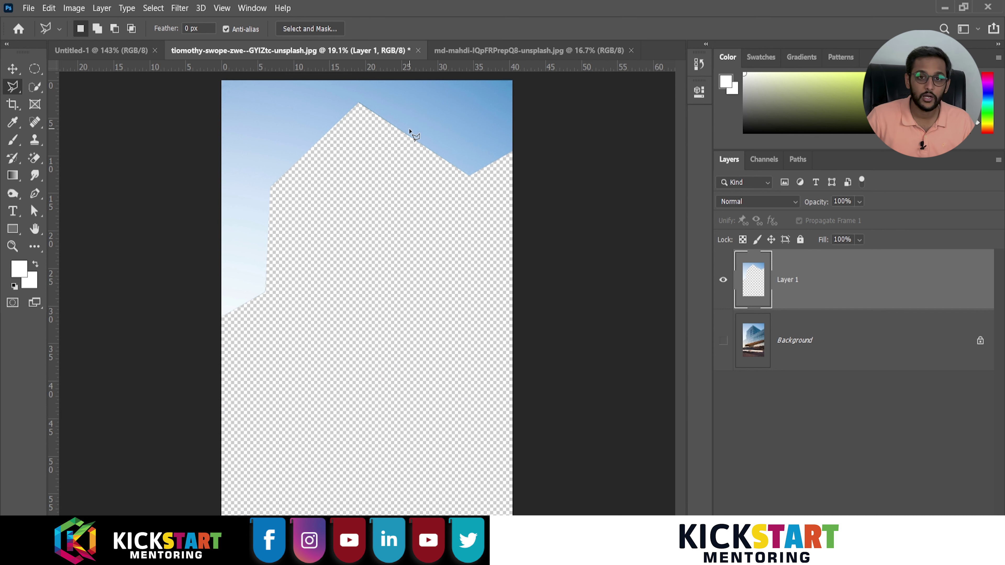
pyautogui.click(722, 340)
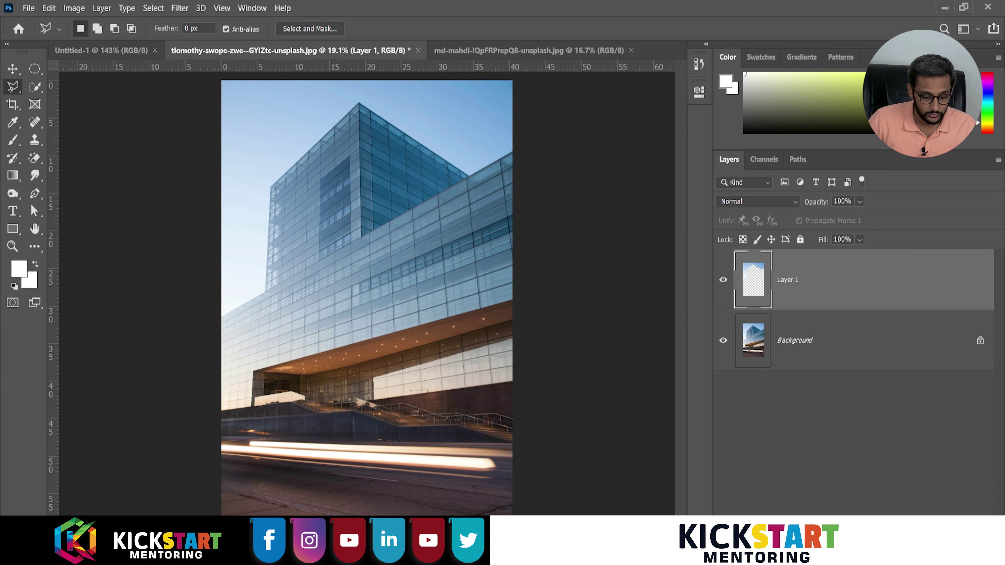
# - Add a Brightness/Contrast adjustment layer set to Brightness -97 and Contrast 98
pyautogui.click(895, 522)
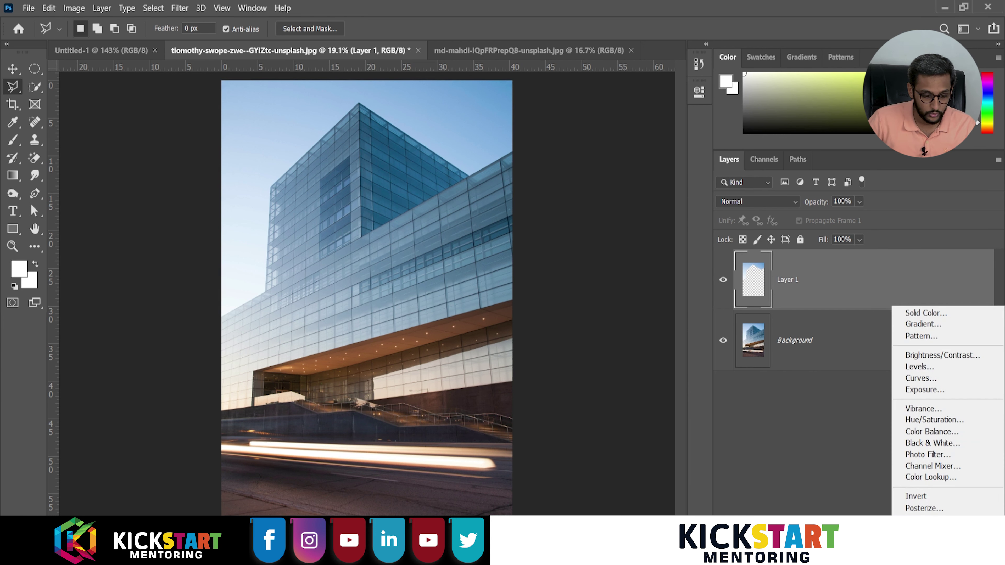
pyautogui.click(905, 356)
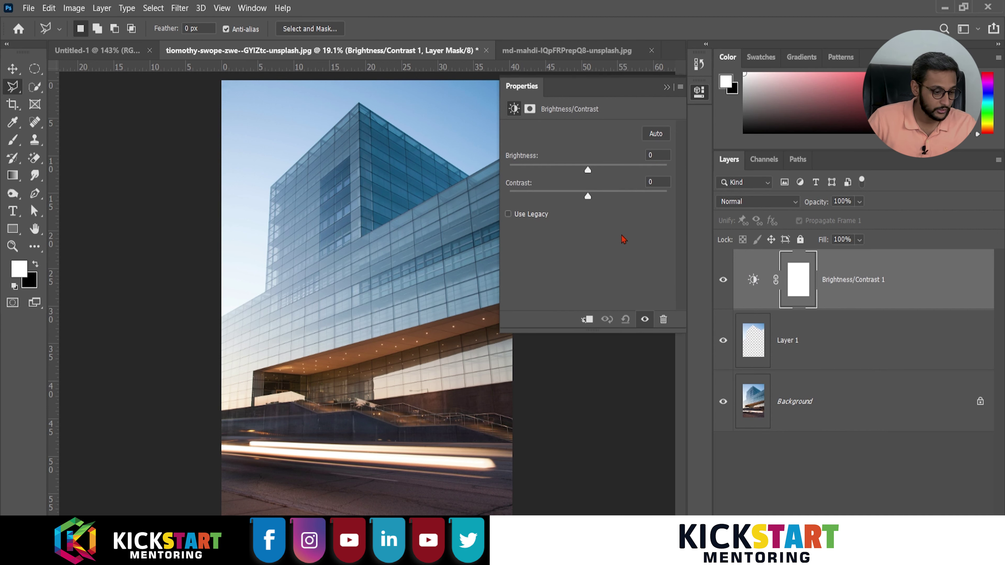
pyautogui.moveTo(588, 171)
pyautogui.mouseDown()
pyautogui.moveTo(608, 171)
pyautogui.moveTo(539, 177)
pyautogui.mouseUp()
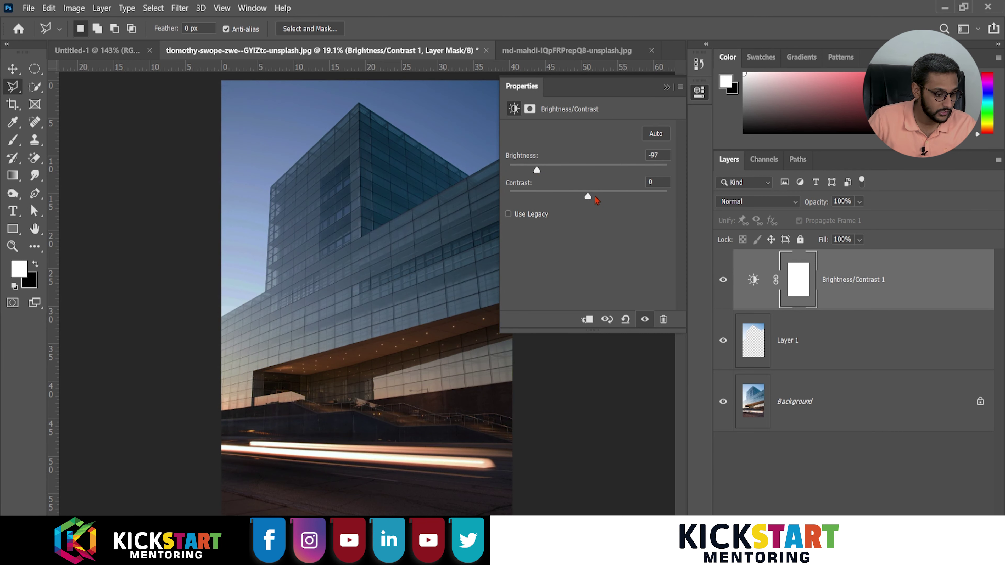
pyautogui.moveTo(587, 198); pyautogui.dragTo(667, 207)
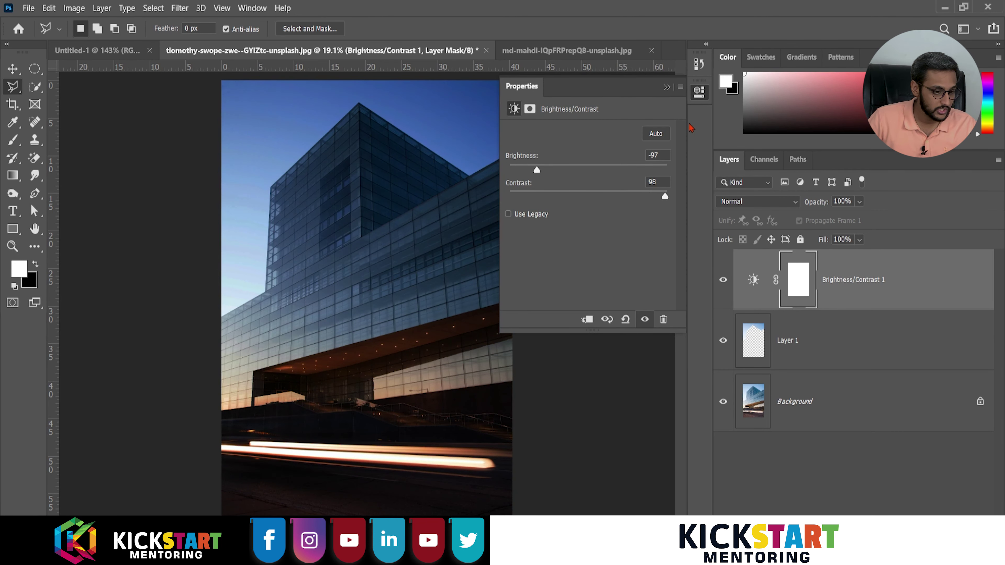
pyautogui.click(667, 88)
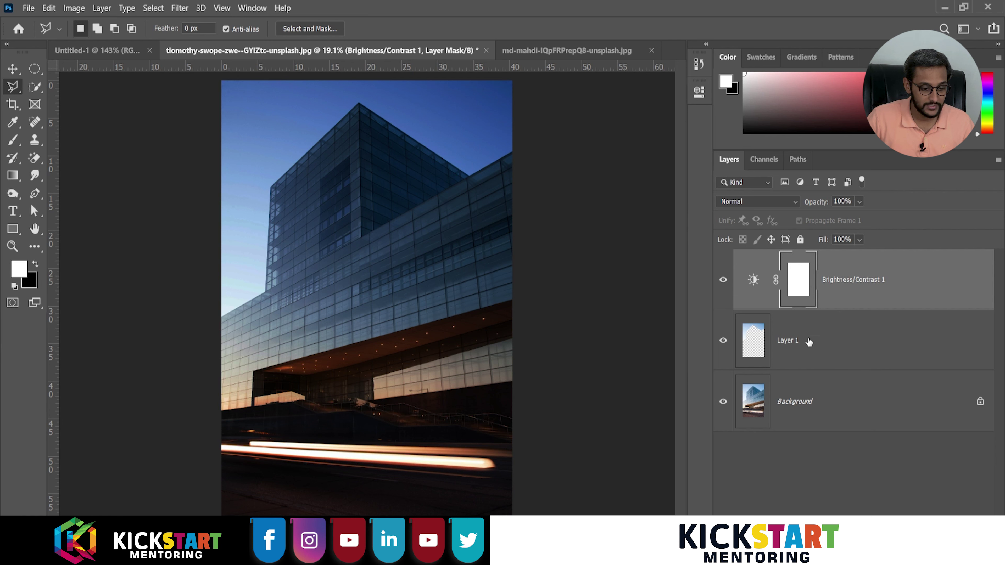
# - Clip the Brightness/Contrast adjustment to Layer 1 with a clipping mask
pyautogui.click(830, 333)
pyautogui.rightClick(829, 333)
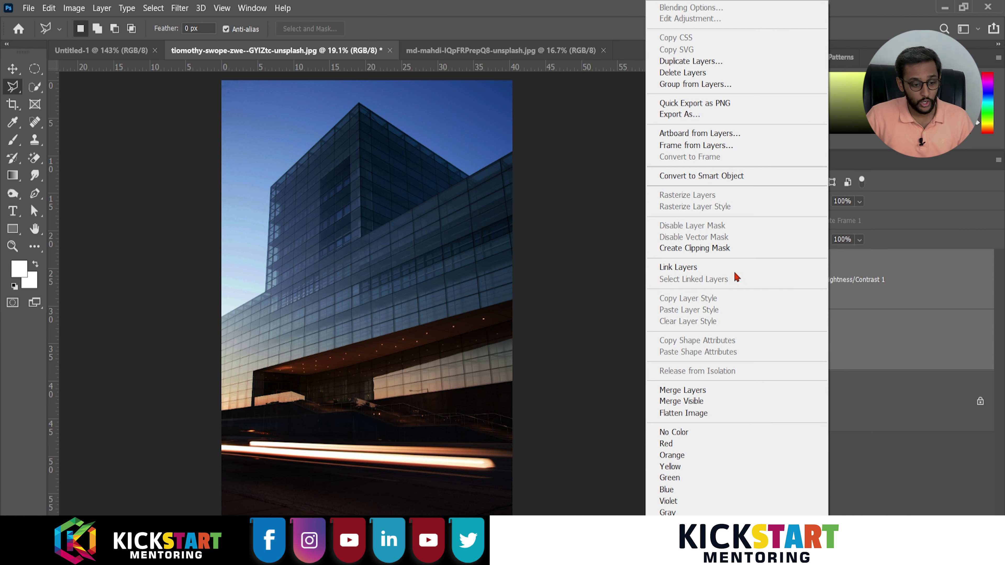
pyautogui.click(728, 249)
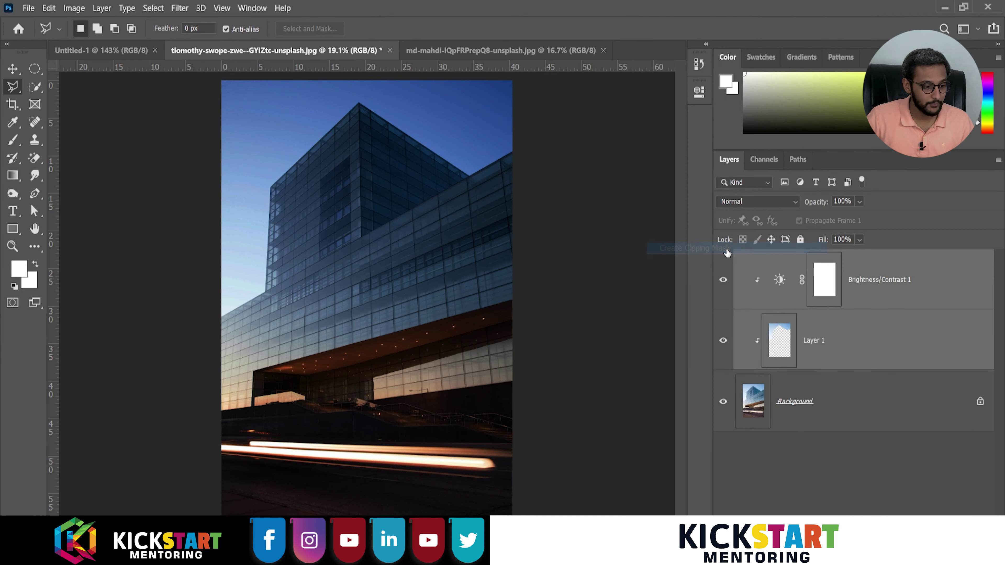
pyautogui.click(841, 489)
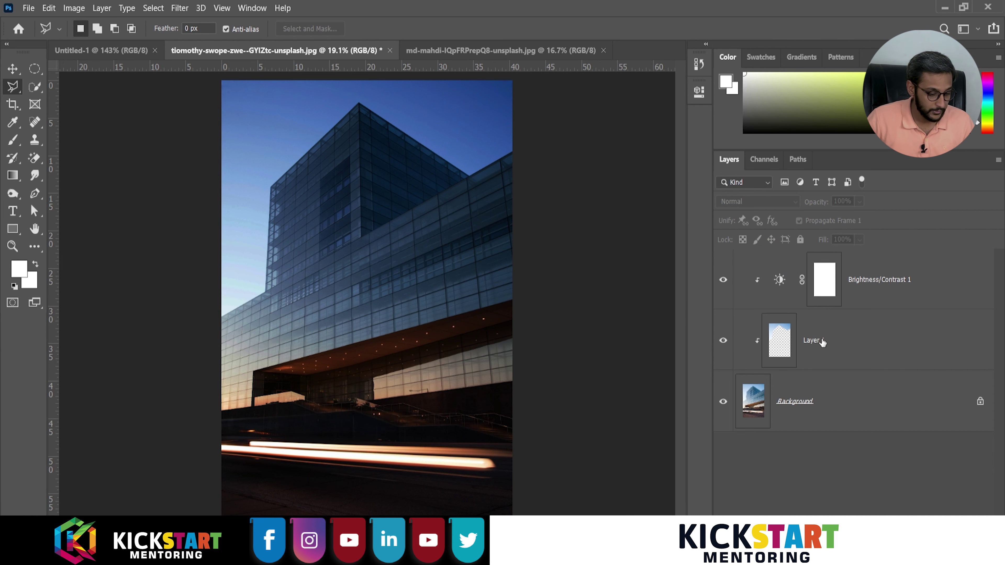
pyautogui.rightClick(885, 301)
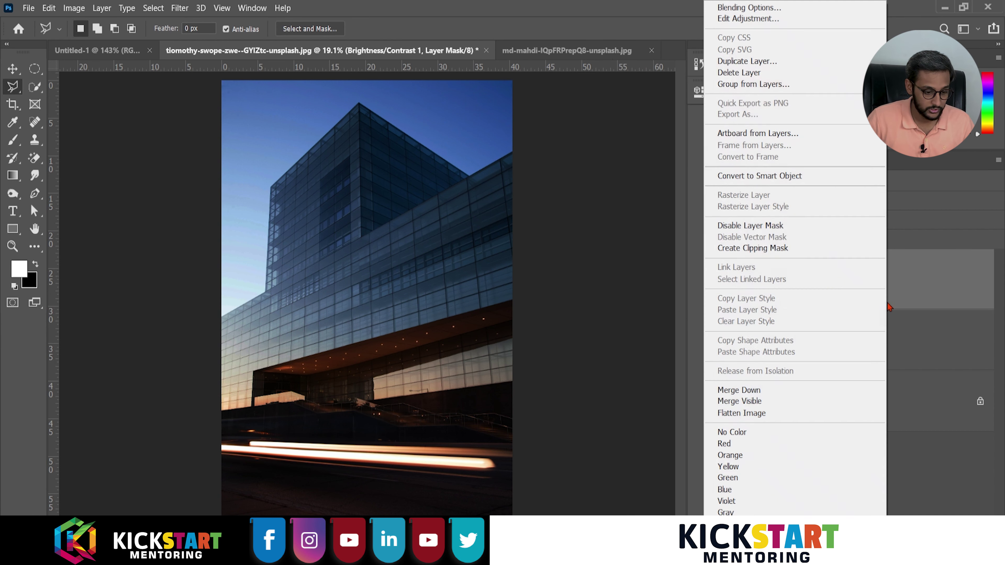
pyautogui.click(786, 248)
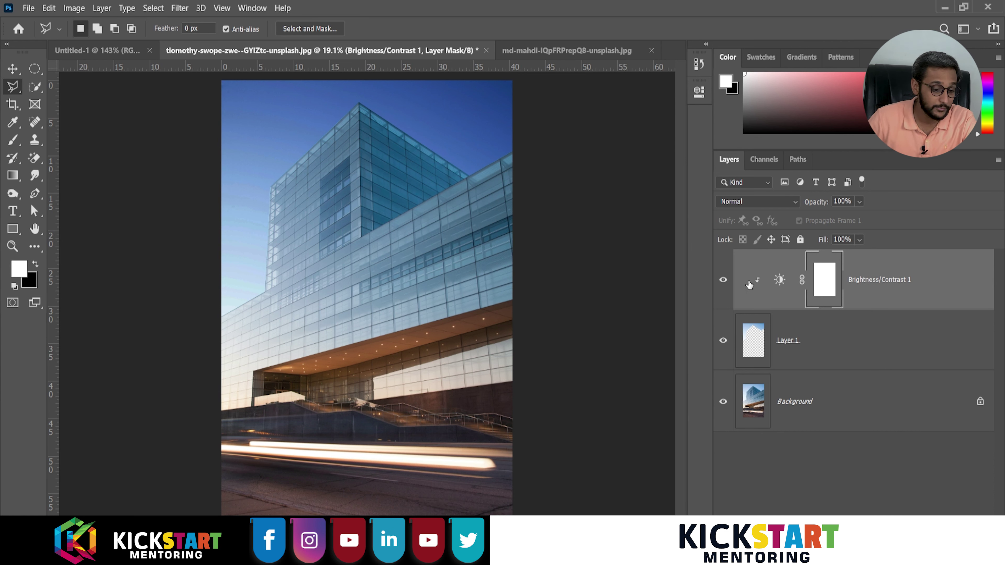
# - Release and reapply the Brightness/Contrast clipping mask on Layer 1
pyautogui.rightClick(763, 285)
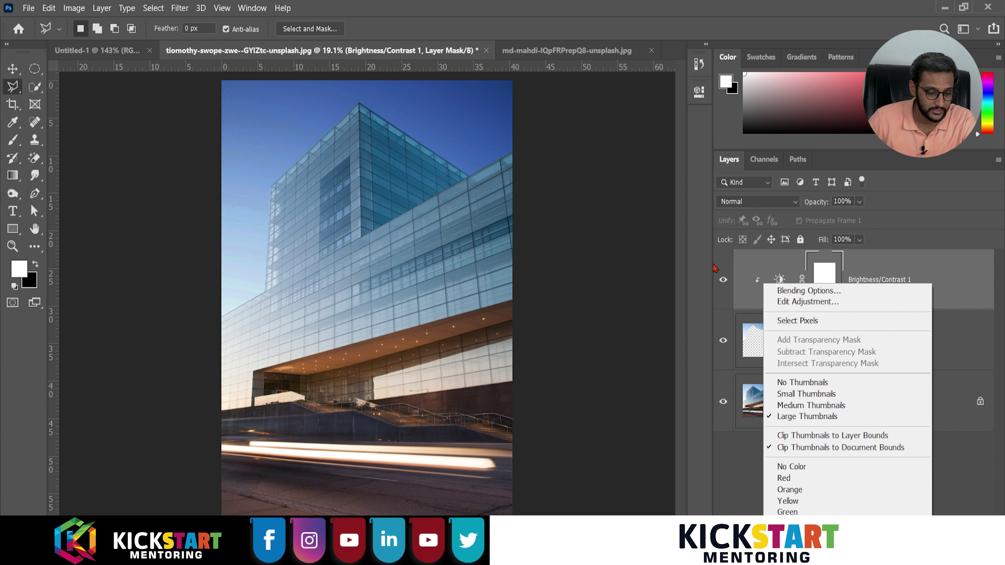
pyautogui.click(621, 272)
pyautogui.rightClick(969, 286)
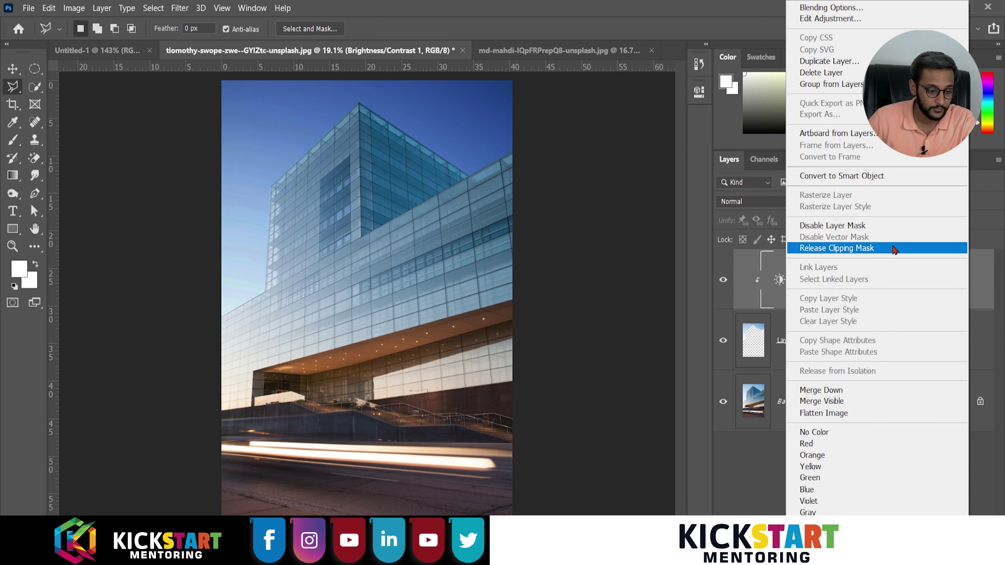
pyautogui.click(894, 249)
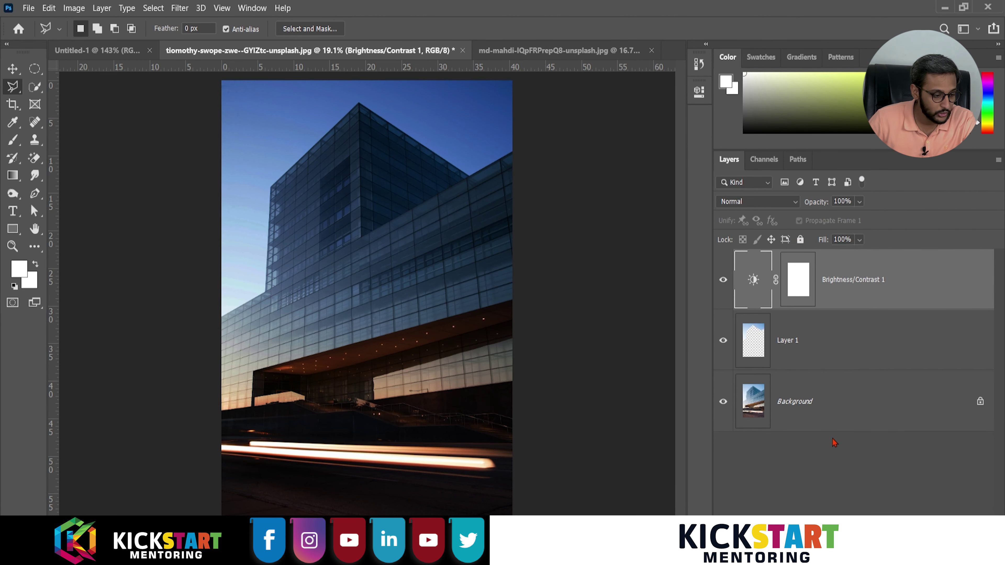
pyautogui.rightClick(876, 297)
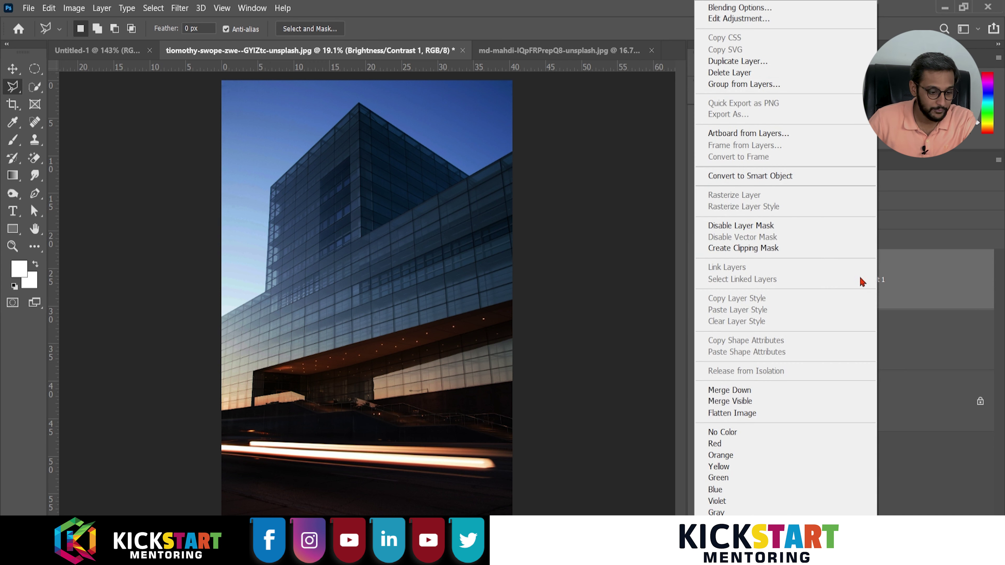
pyautogui.click(823, 250)
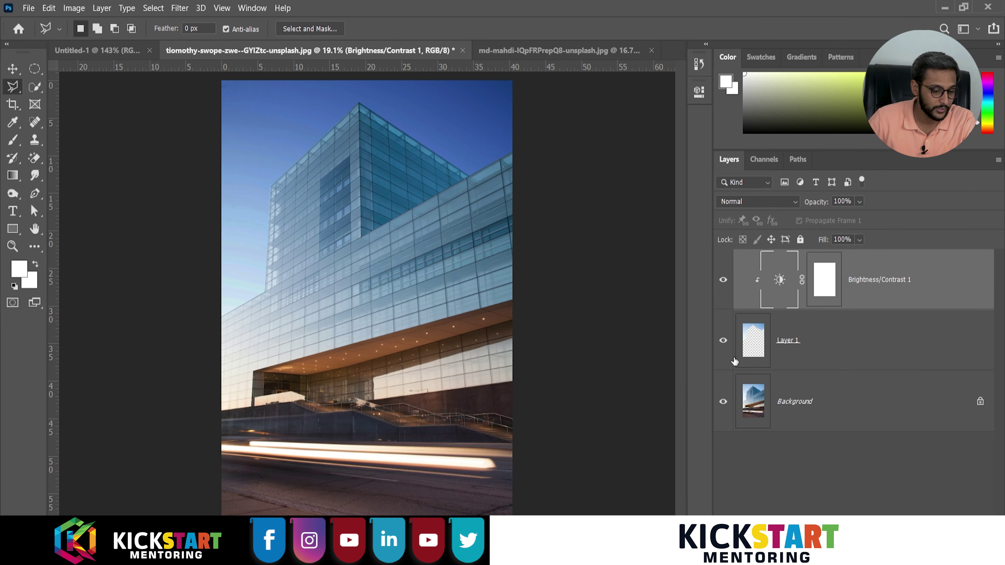
# - Toggle layer visibility to compare the darkened sky with the original
pyautogui.click(722, 280)
pyautogui.click(721, 341)
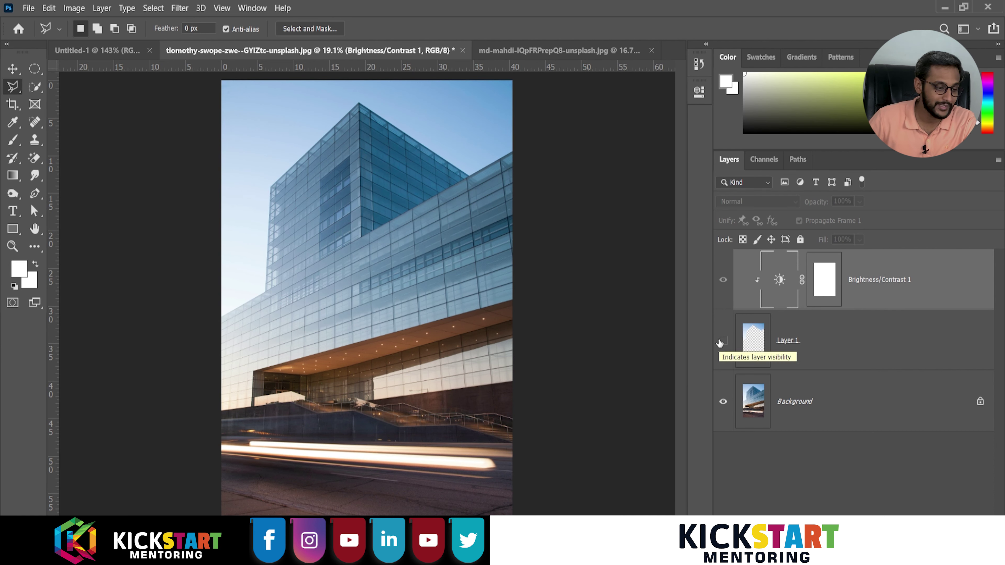
pyautogui.click(722, 341)
pyautogui.click(722, 341)
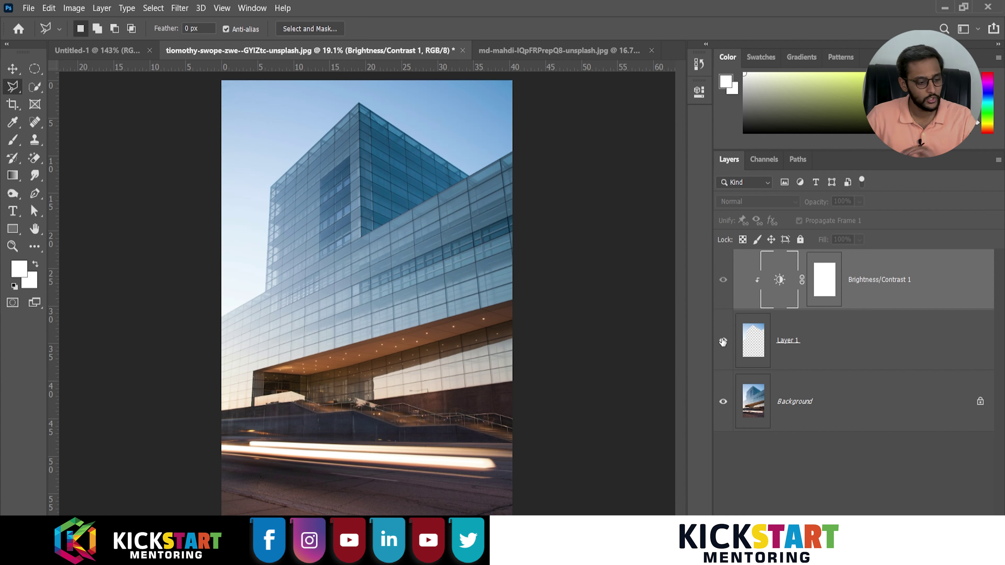
pyautogui.click(722, 341)
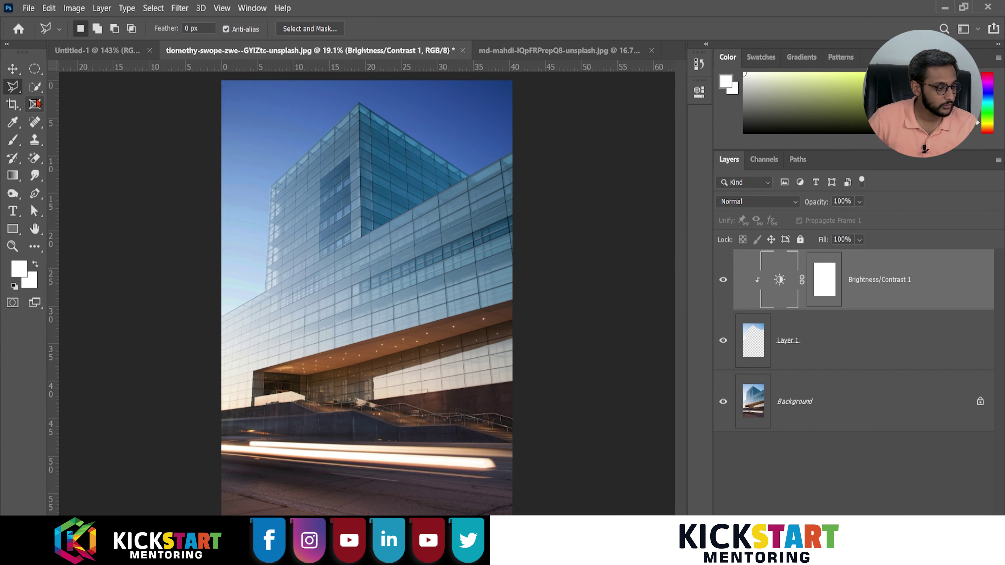
# - Check the lasso modes, then bring the football photo document forward
pyautogui.click(16, 91)
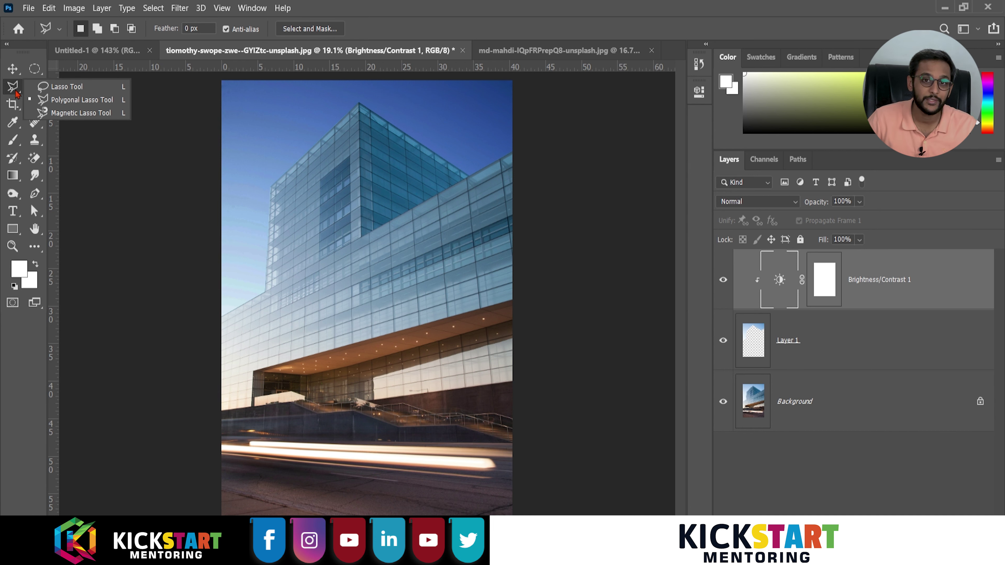
pyautogui.click(21, 70)
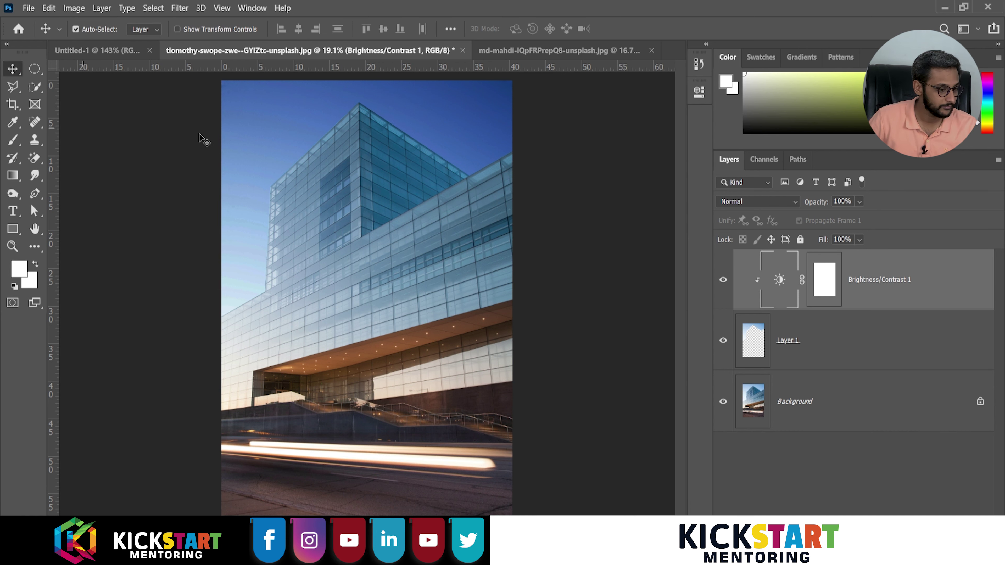
pyautogui.click(540, 50)
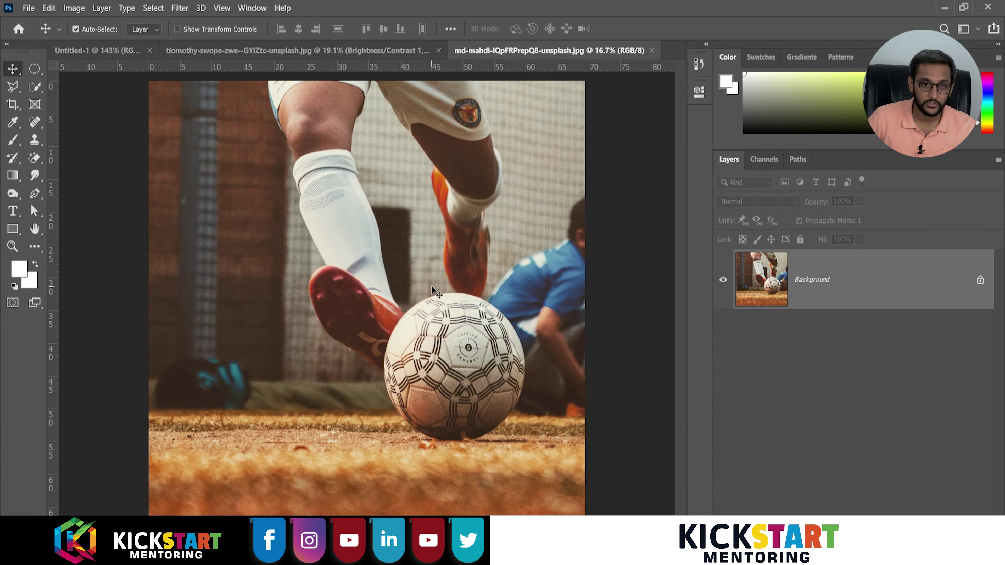
# - Trace around the football with the Magnetic Lasso, closing the outline at its start point
pyautogui.click(13, 86)
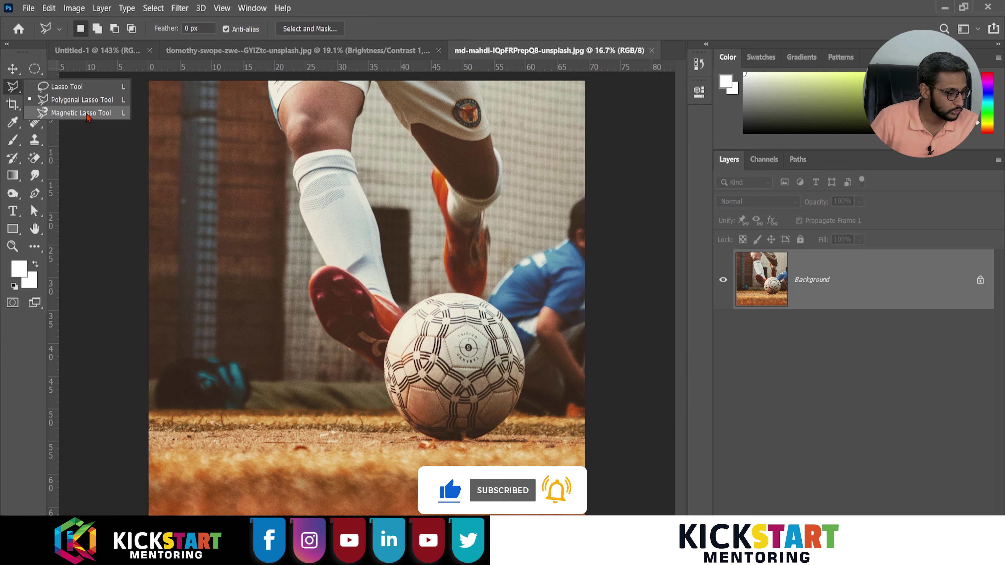
pyautogui.click(87, 114)
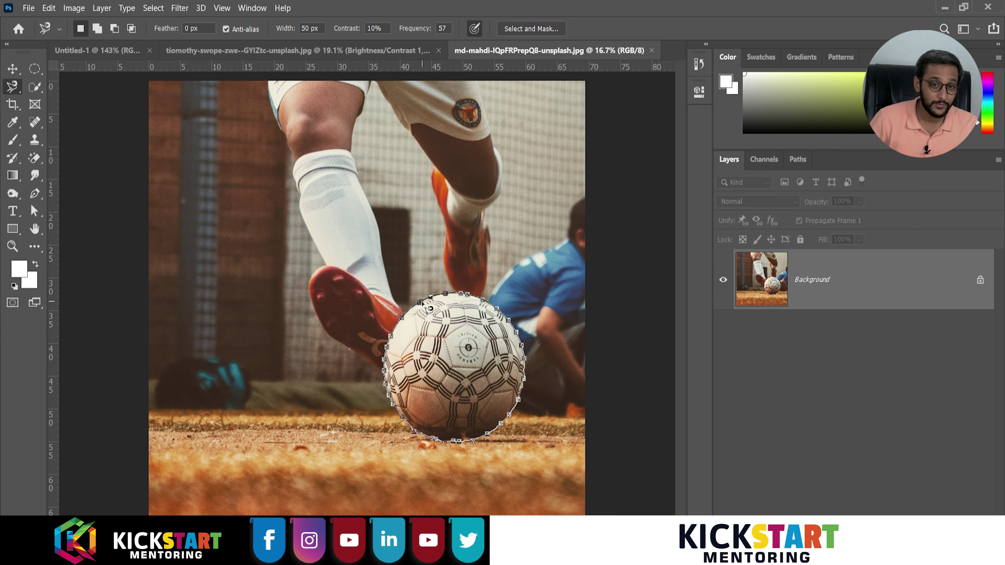
pyautogui.click(423, 303)
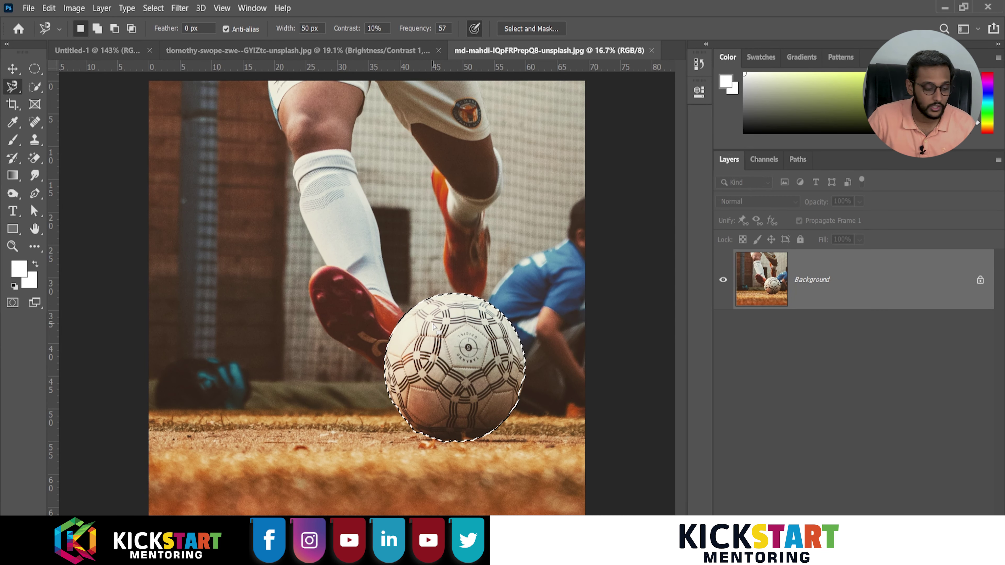
pyautogui.rightClick(433, 325)
pyautogui.click(482, 181)
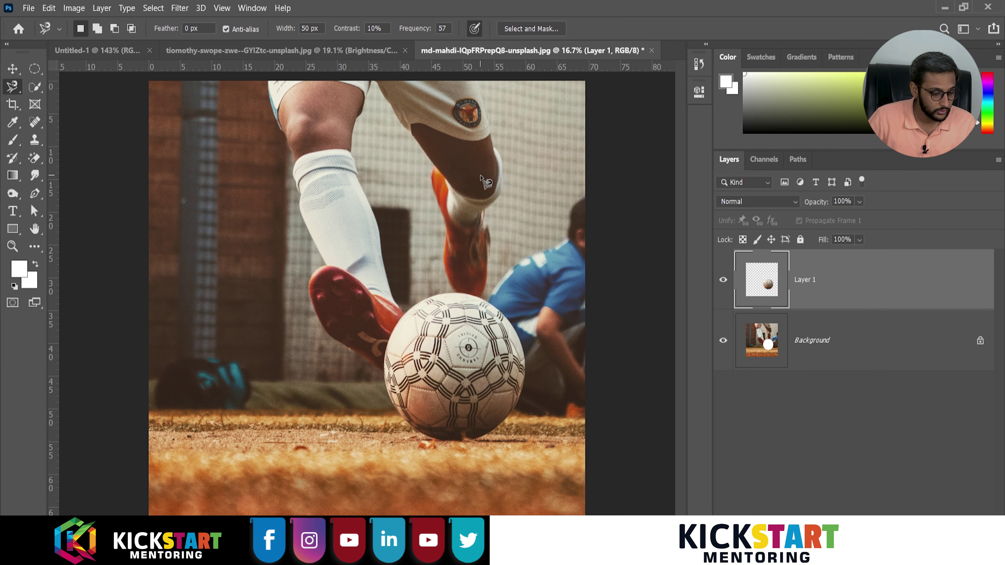
pyautogui.click(724, 280)
pyautogui.hotkey('ctrl', 'z')
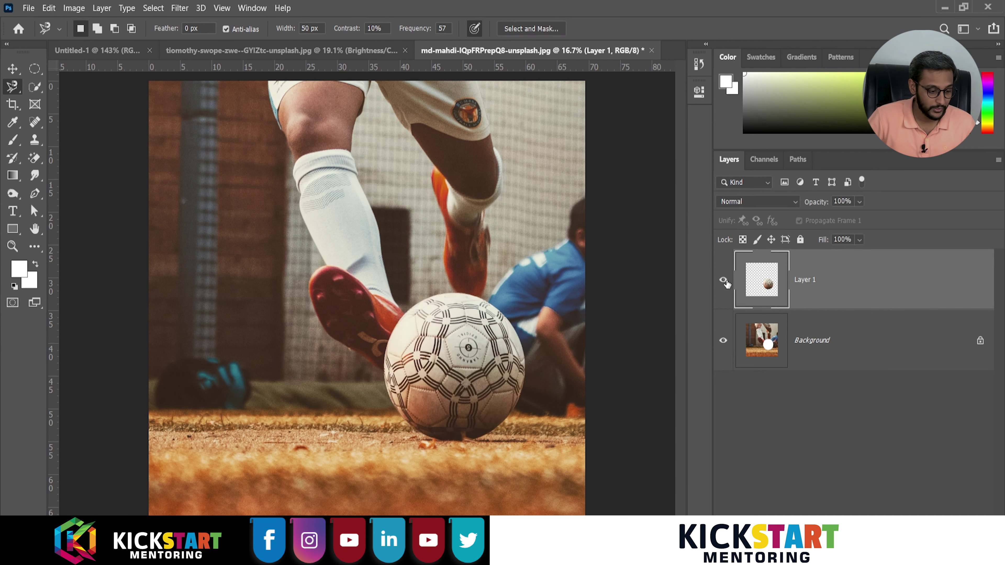
pyautogui.hotkey('ctrl', 'z')
pyautogui.hotkey('ctrl', 'z')
pyautogui.hotkey('ctrl', 'z')
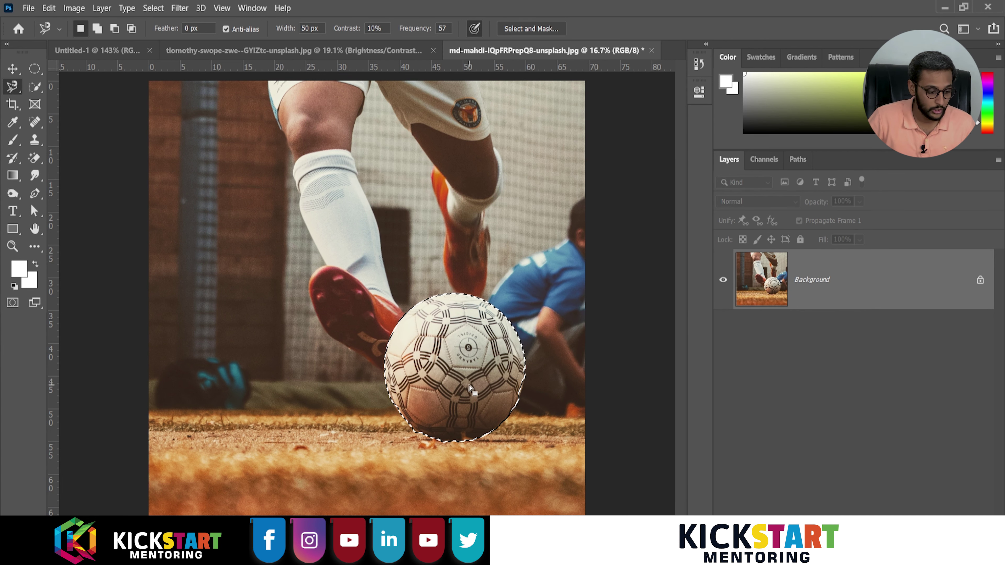
pyautogui.rightClick(471, 394)
pyautogui.click(508, 232)
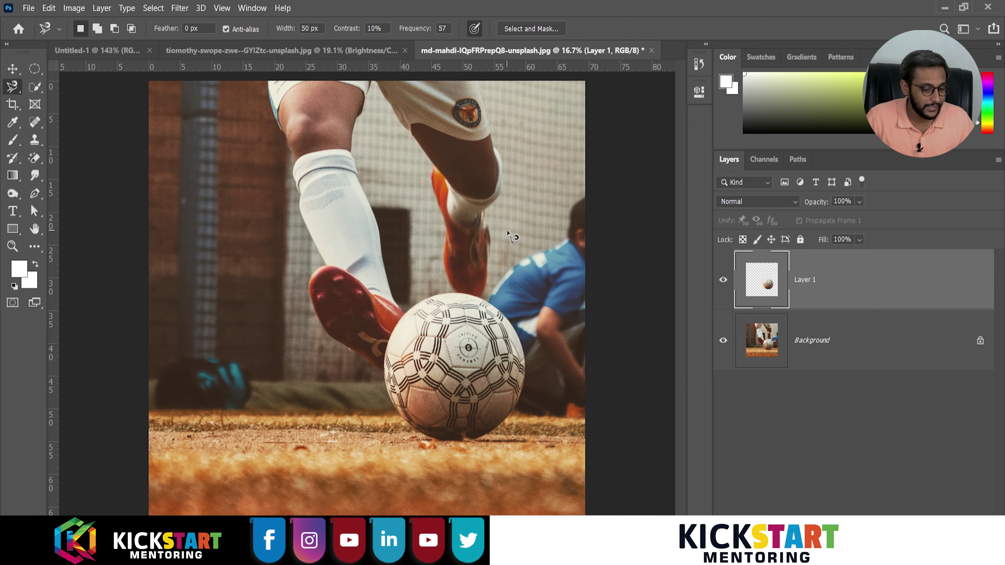
pyautogui.click(723, 289)
pyautogui.click(724, 289)
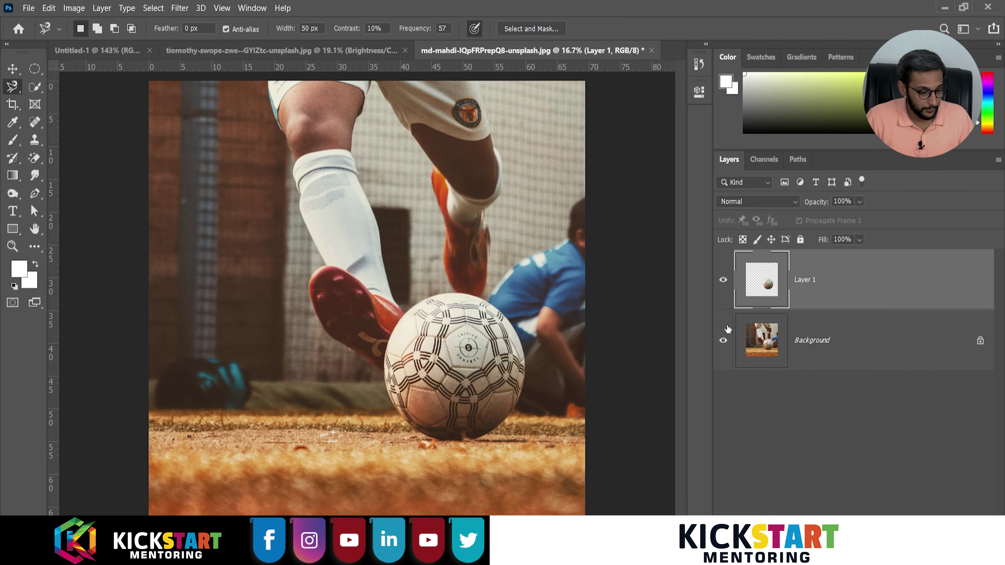
pyautogui.click(723, 342)
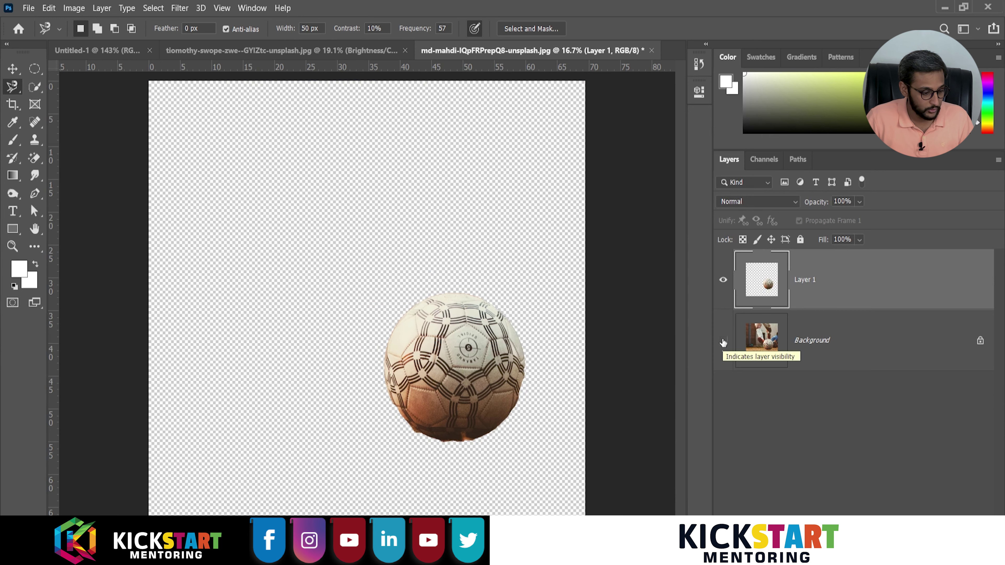
pyautogui.click(722, 341)
pyautogui.click(723, 341)
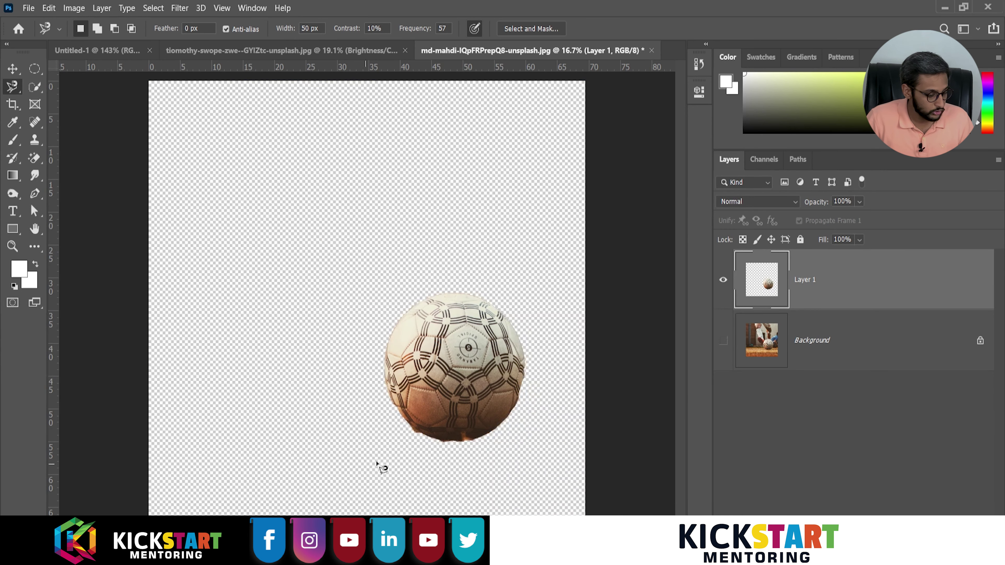
pyautogui.scroll(3, 437, 442)
pyautogui.scroll(4, 437, 442)
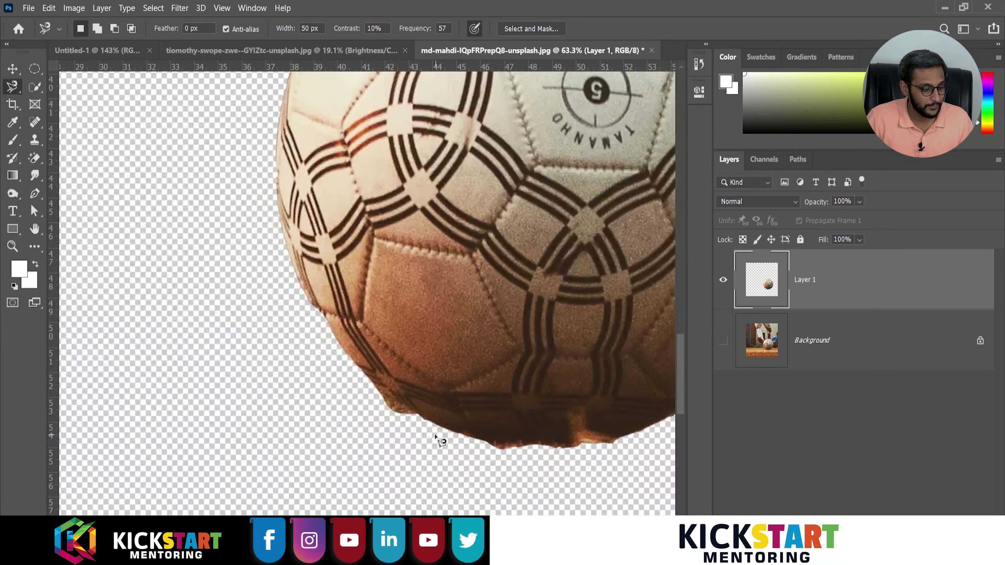
pyautogui.scroll(-1, 437, 442)
pyautogui.scroll(-2, 437, 442)
pyautogui.scroll(-1, 437, 443)
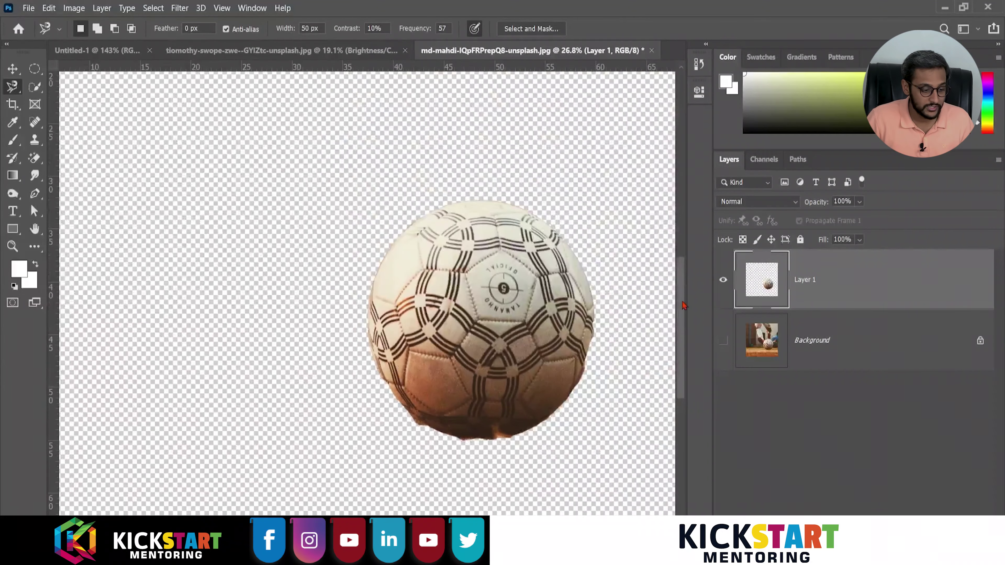
pyautogui.click(723, 340)
pyautogui.click(723, 341)
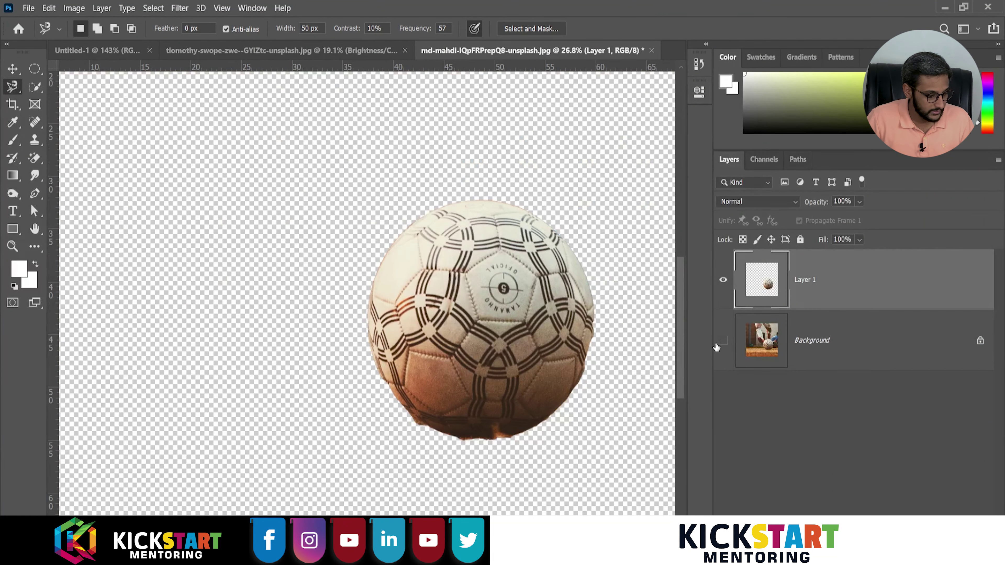
pyautogui.click(723, 341)
pyautogui.click(722, 340)
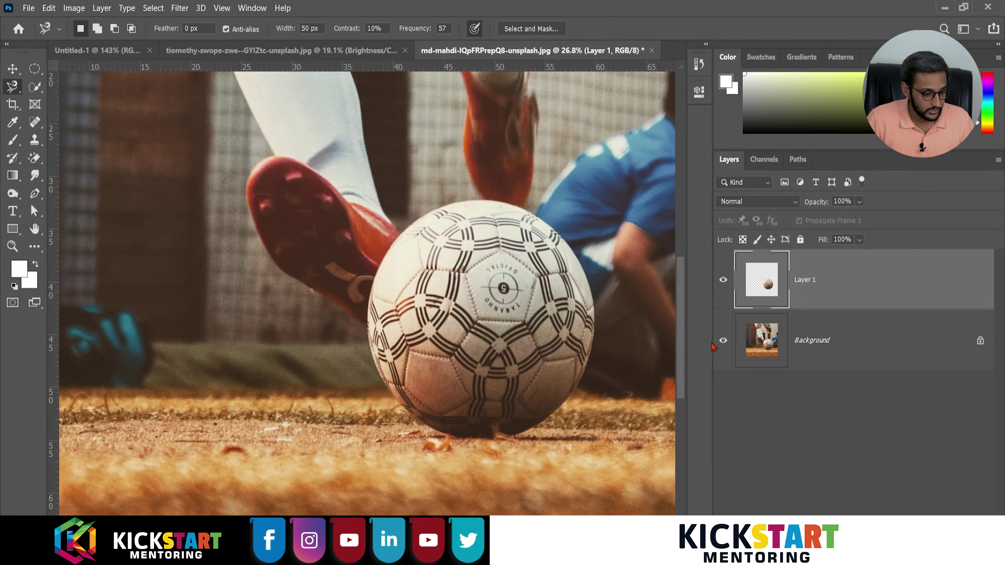
pyautogui.press('Delete')
# - Zoom to the ball's lower edge and try trimming a bulge with the freehand Lasso, undoing it
pyautogui.scroll(2, 356, 435)
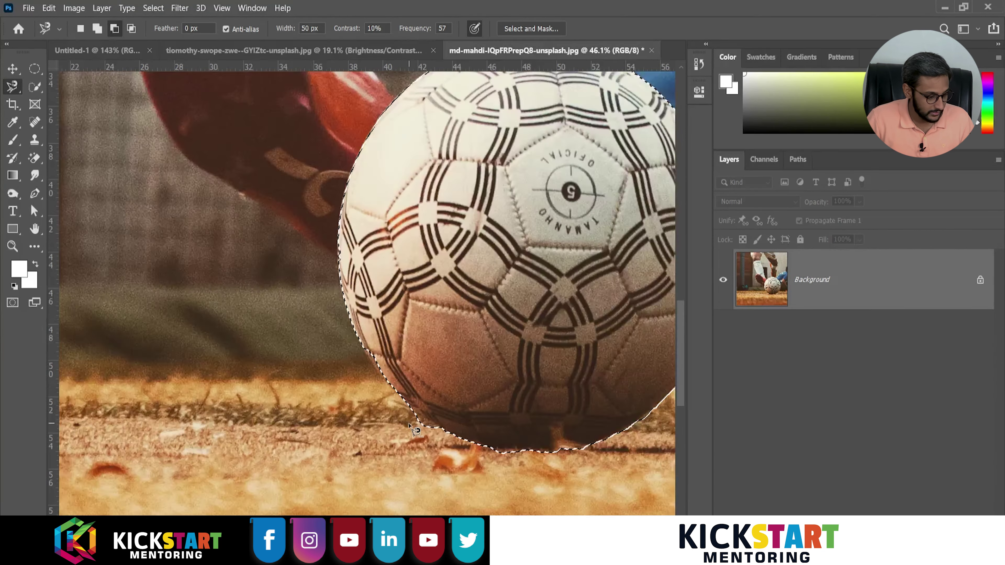
pyautogui.scroll(2, 371, 408)
pyautogui.scroll(2, 383, 380)
pyautogui.scroll(1, 396, 361)
pyautogui.moveTo(396, 362); pyautogui.dragTo(308, 314)
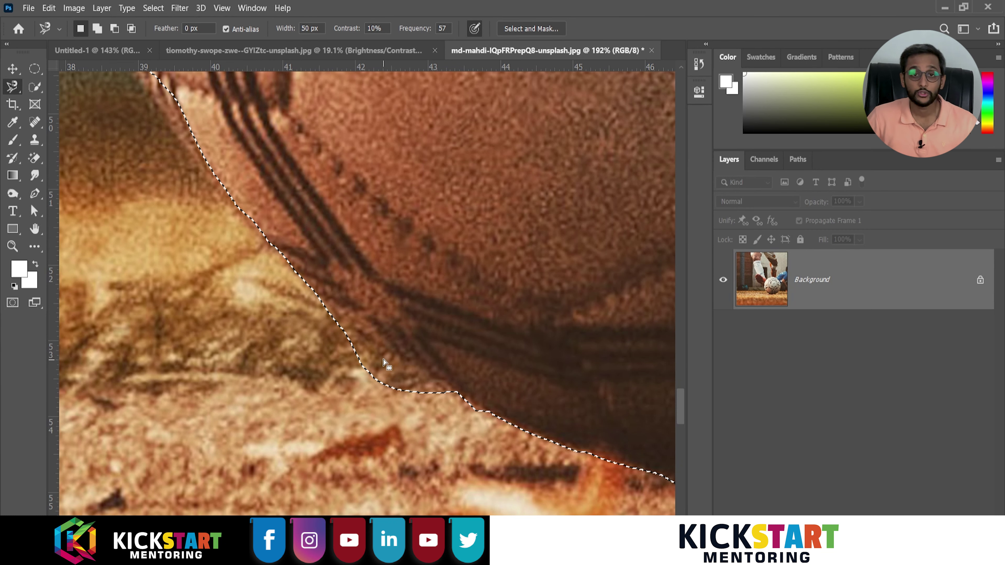
pyautogui.rightClick(12, 86)
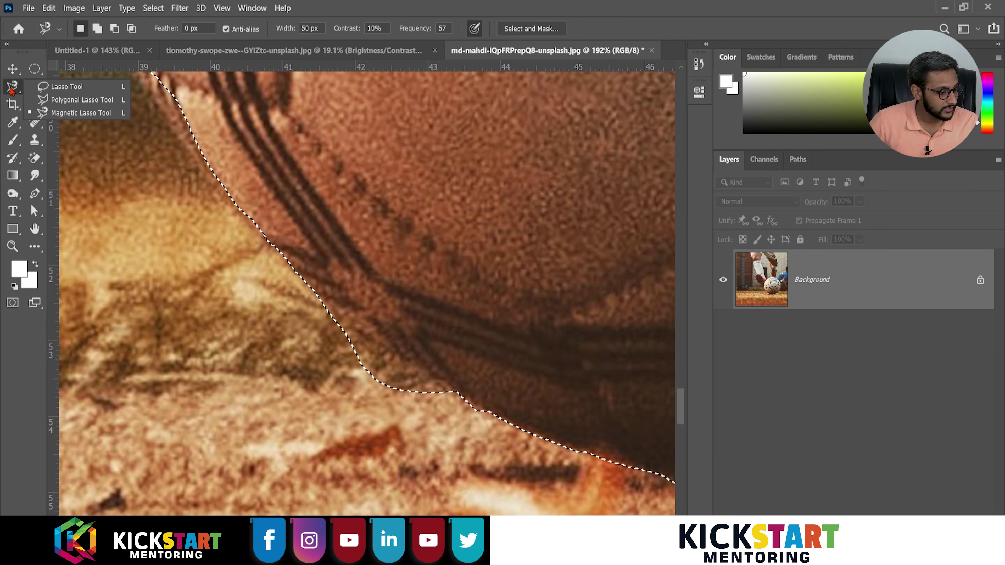
pyautogui.click(34, 89)
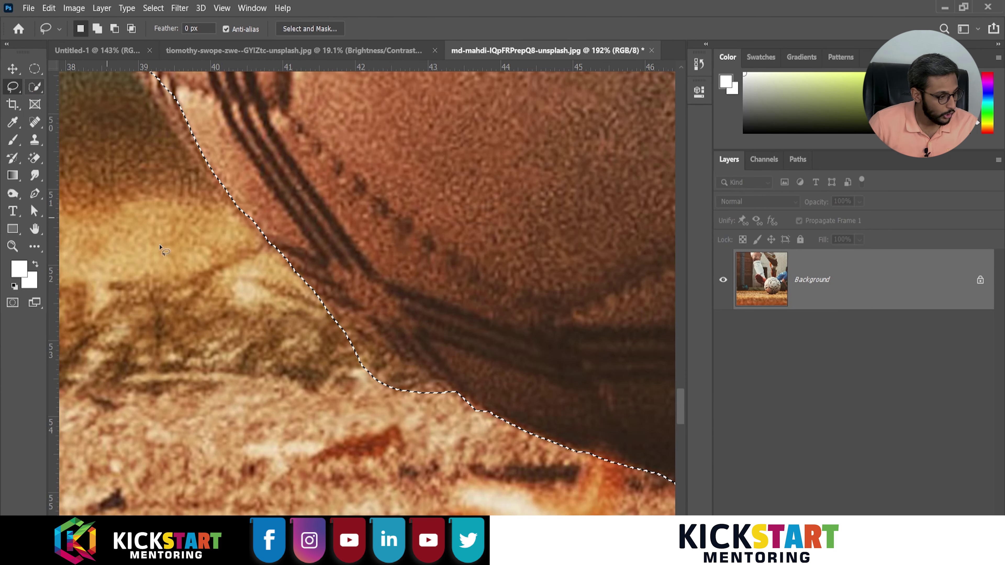
pyautogui.press('alt')
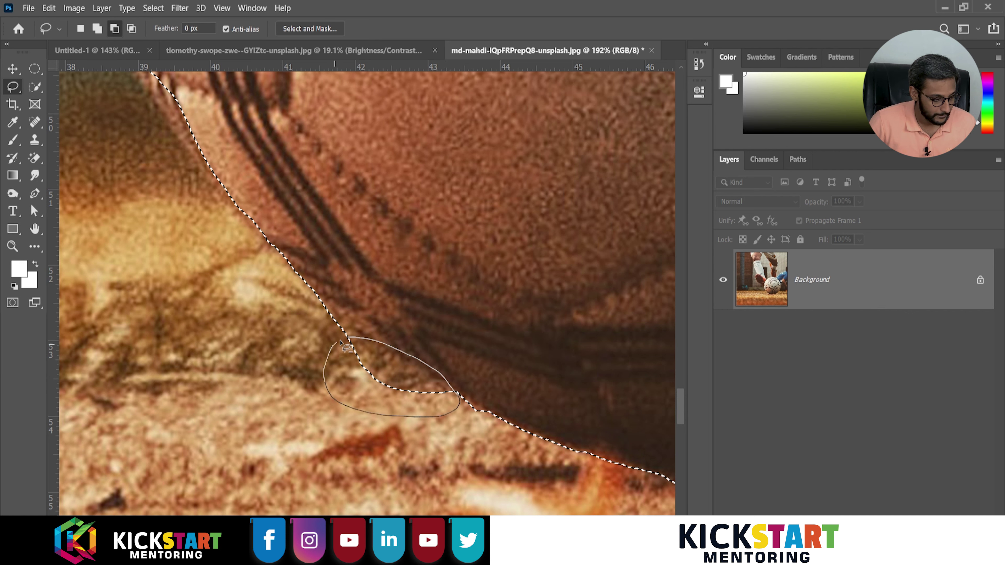
pyautogui.moveTo(350, 344); pyautogui.dragTo(352, 345)
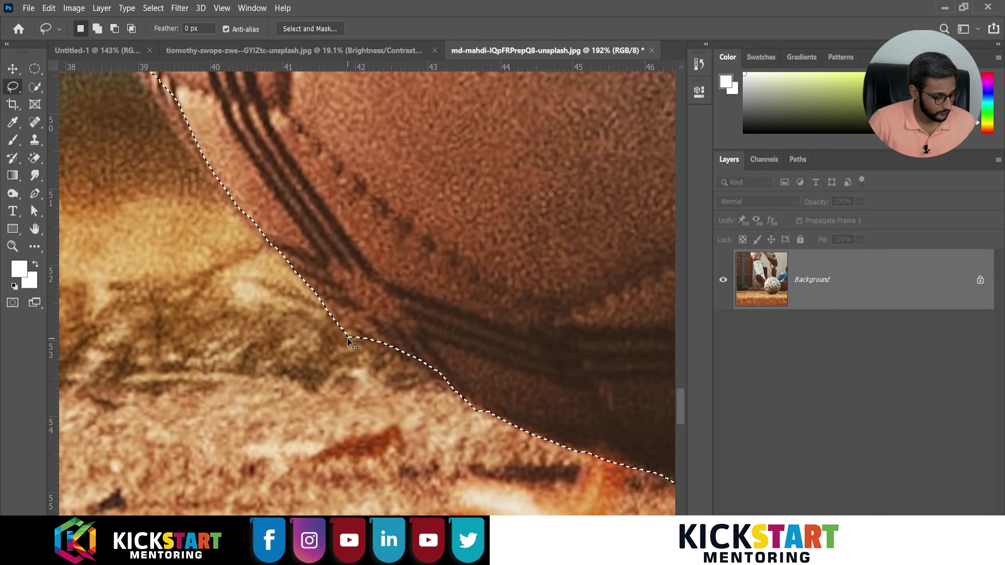
pyautogui.hotkey('ctrl', 'z')
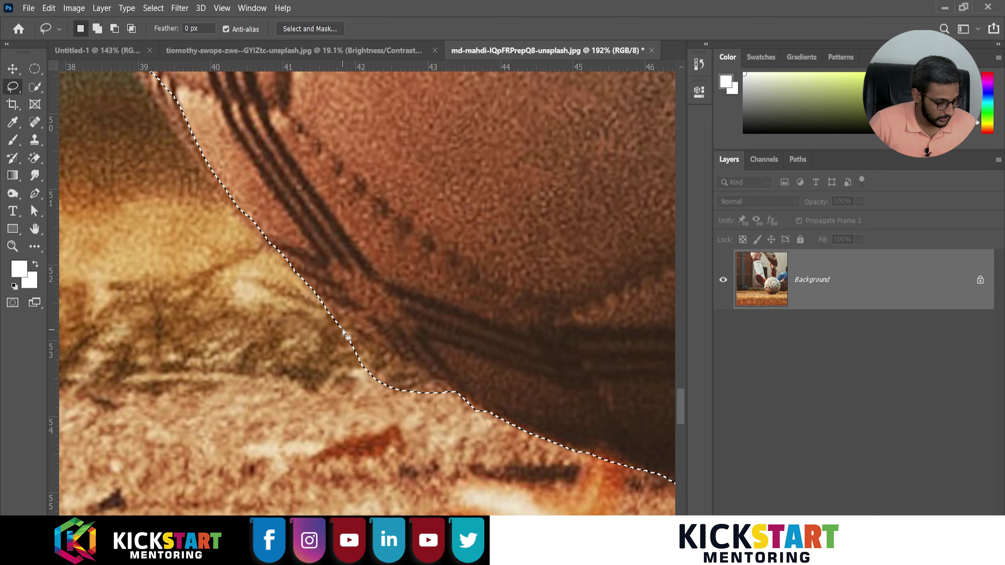
# - Subtract slivers along the ball's lower edge with Alt-lasso loops
pyautogui.moveTo(346, 336); pyautogui.dragTo(414, 368)
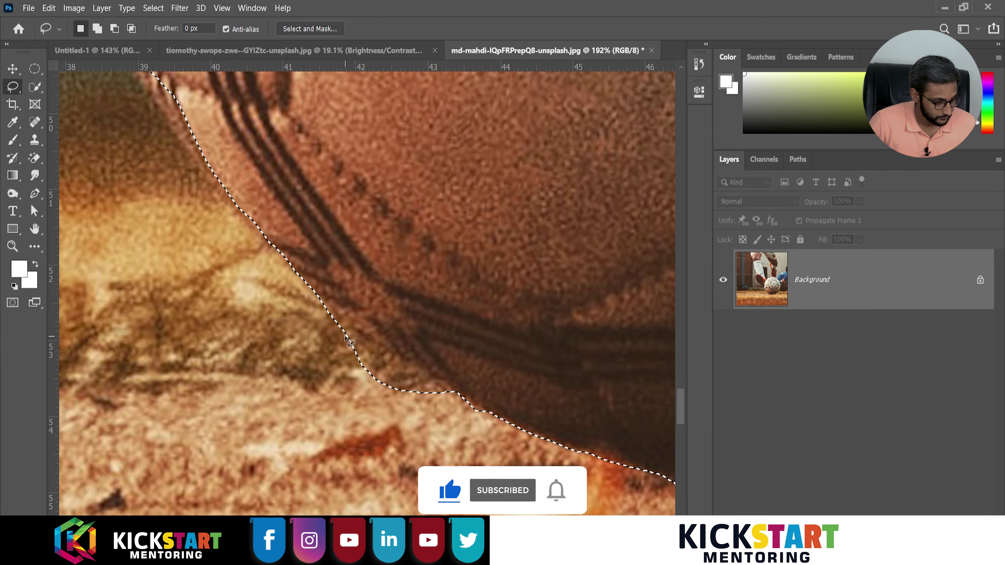
pyautogui.moveTo(327, 310); pyautogui.dragTo(354, 329)
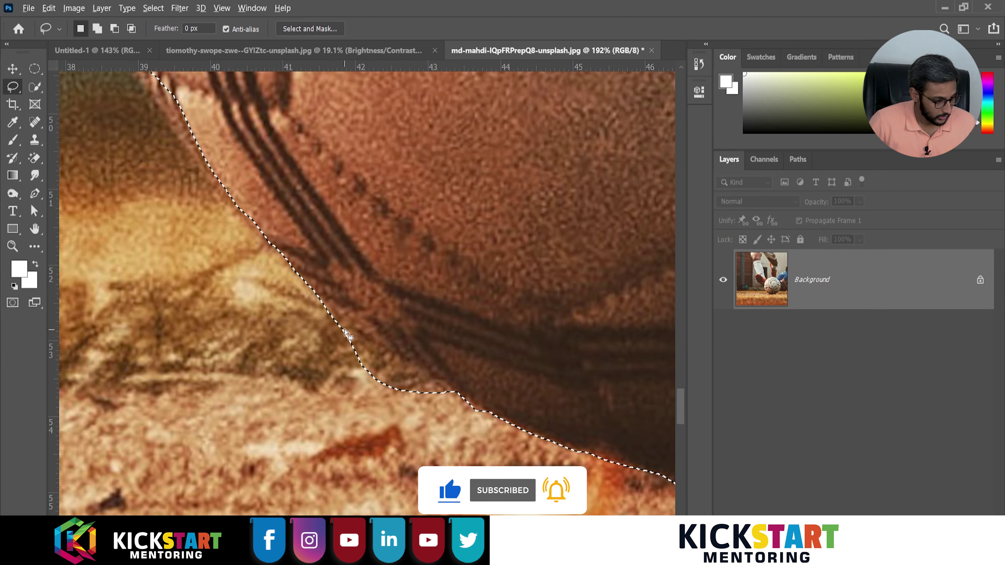
pyautogui.press('alt')
pyautogui.moveTo(343, 333); pyautogui.dragTo(400, 359)
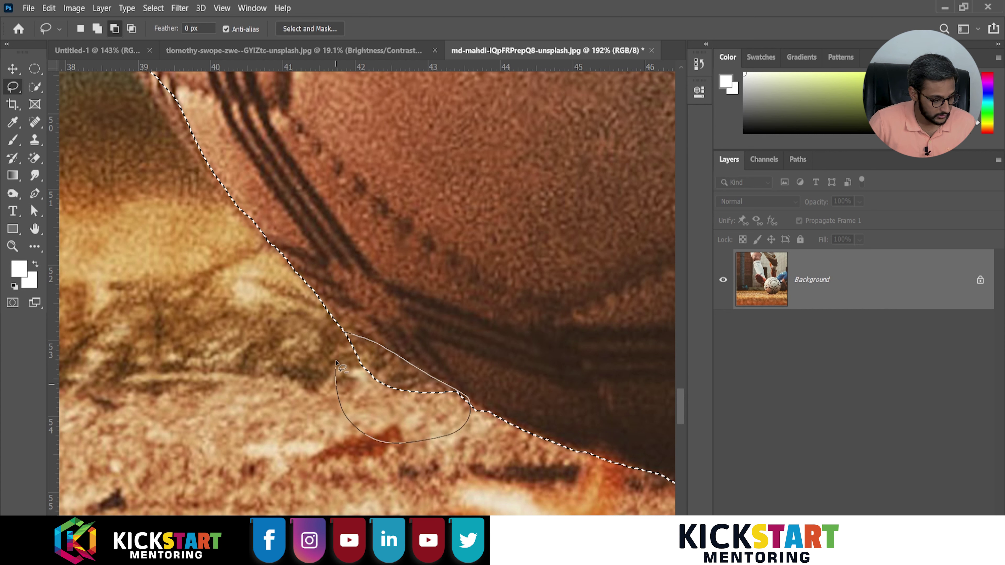
pyautogui.moveTo(350, 331); pyautogui.dragTo(403, 326)
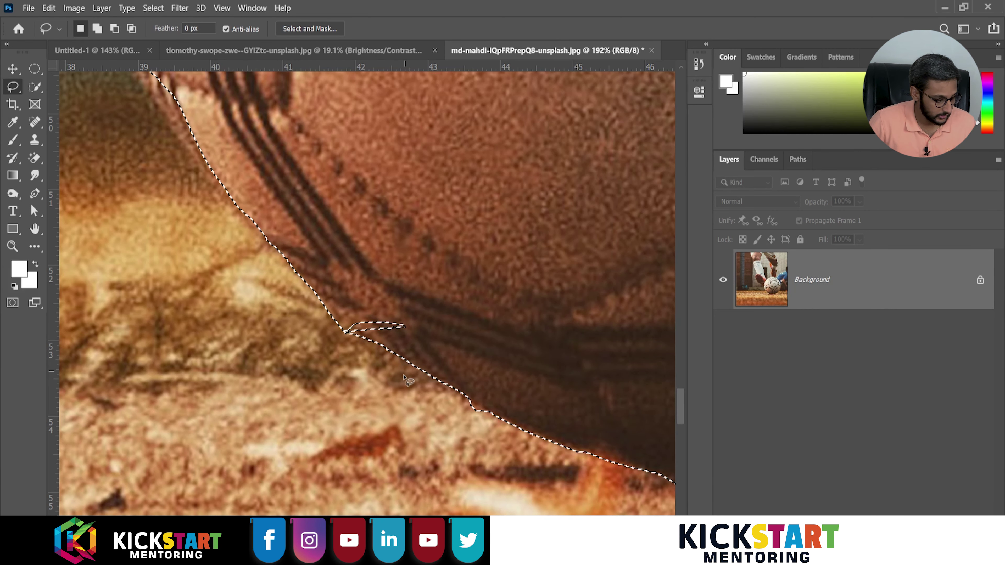
pyautogui.hotkey('ctrl', 'z')
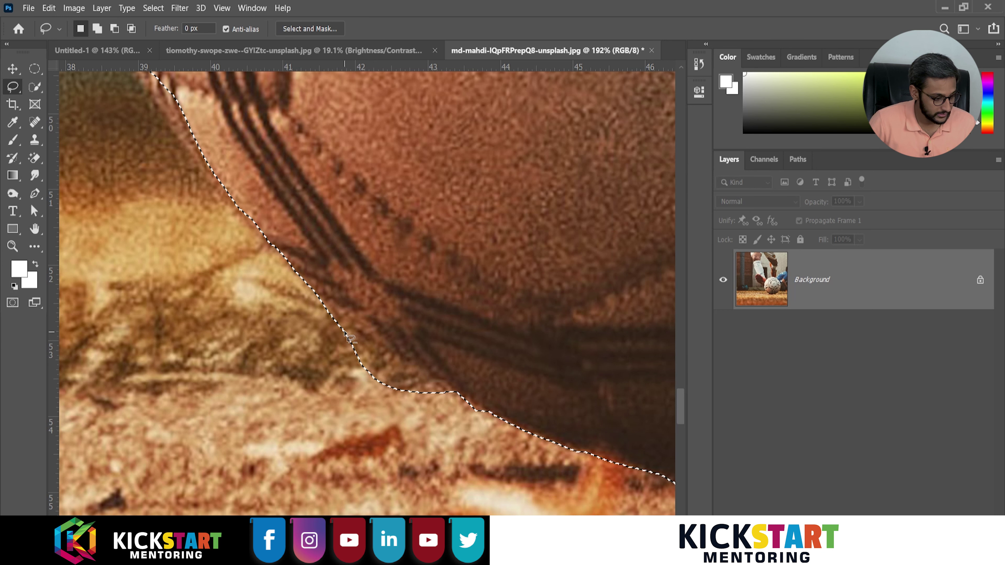
pyautogui.moveTo(344, 334); pyautogui.dragTo(379, 348)
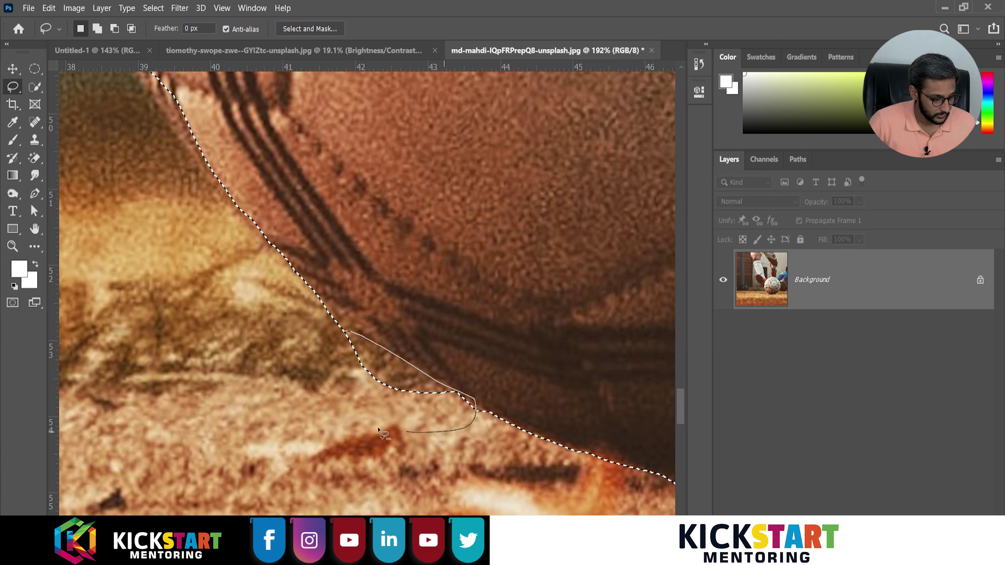
pyautogui.moveTo(377, 429); pyautogui.dragTo(308, 362)
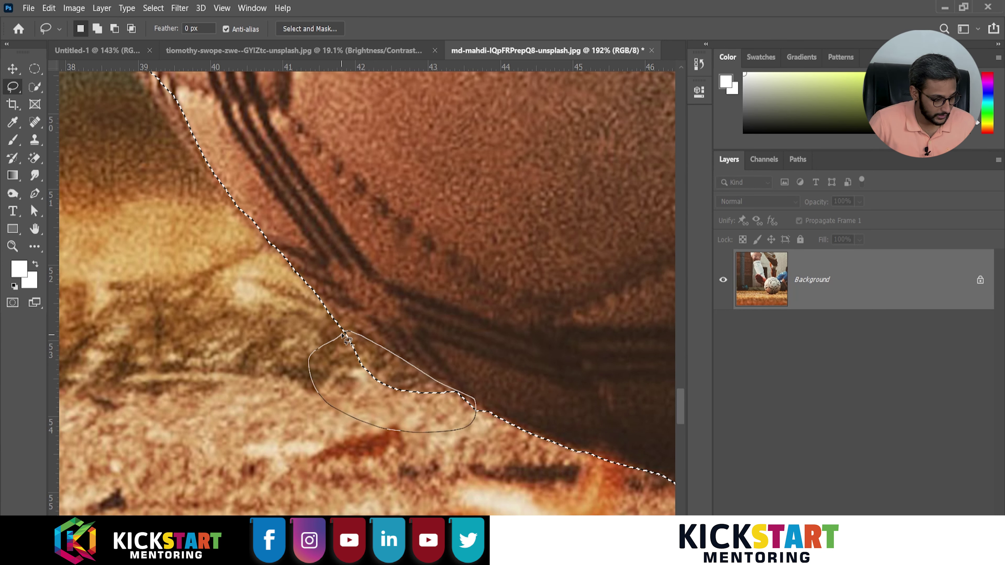
pyautogui.moveTo(343, 333); pyautogui.dragTo(344, 333)
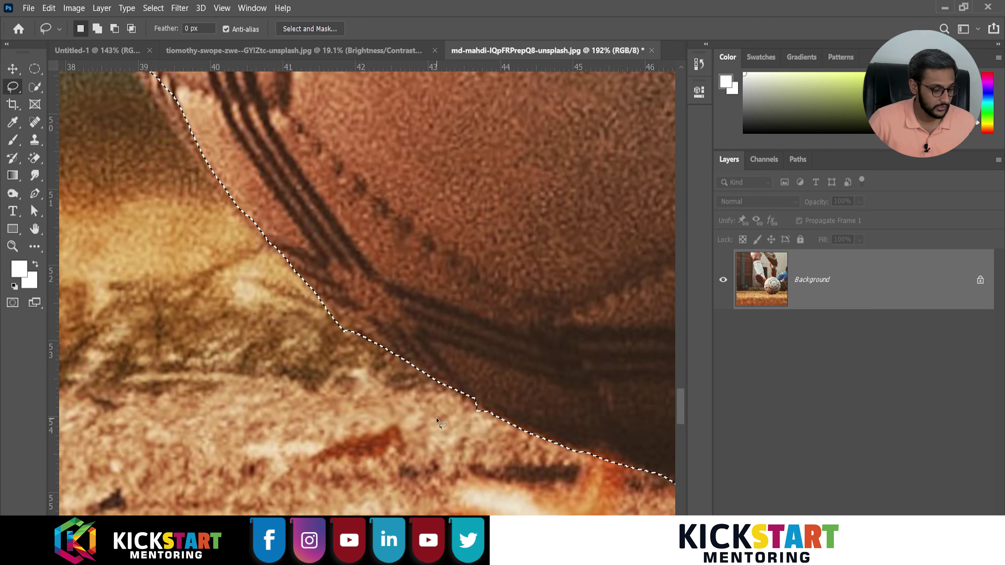
# - Add the missed strip under the ball to the selection with further lasso loops
pyautogui.scroll(1, 492, 419)
pyautogui.scroll(2, 492, 420)
pyautogui.scroll(2, 435, 378)
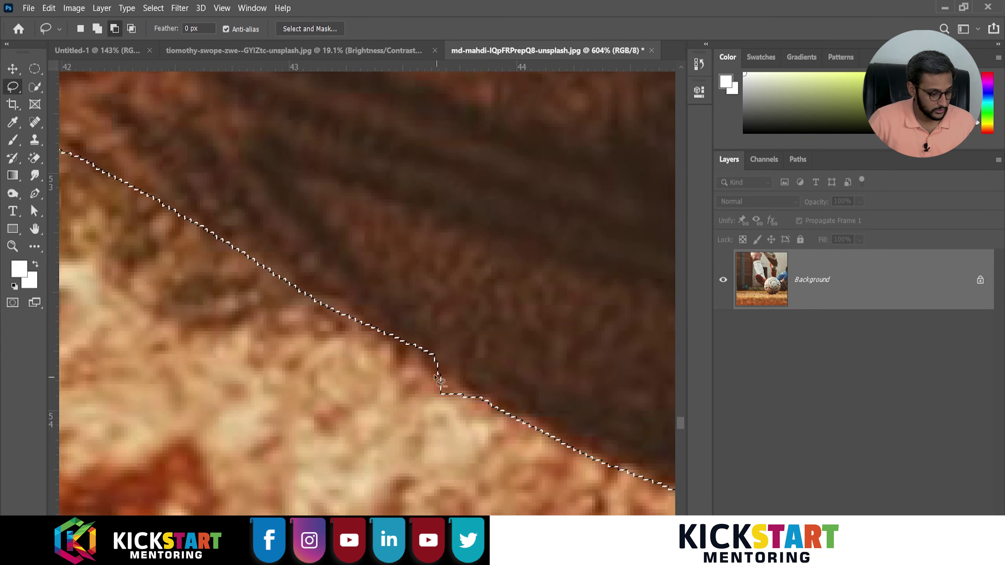
pyautogui.moveTo(437, 364); pyautogui.dragTo(466, 386)
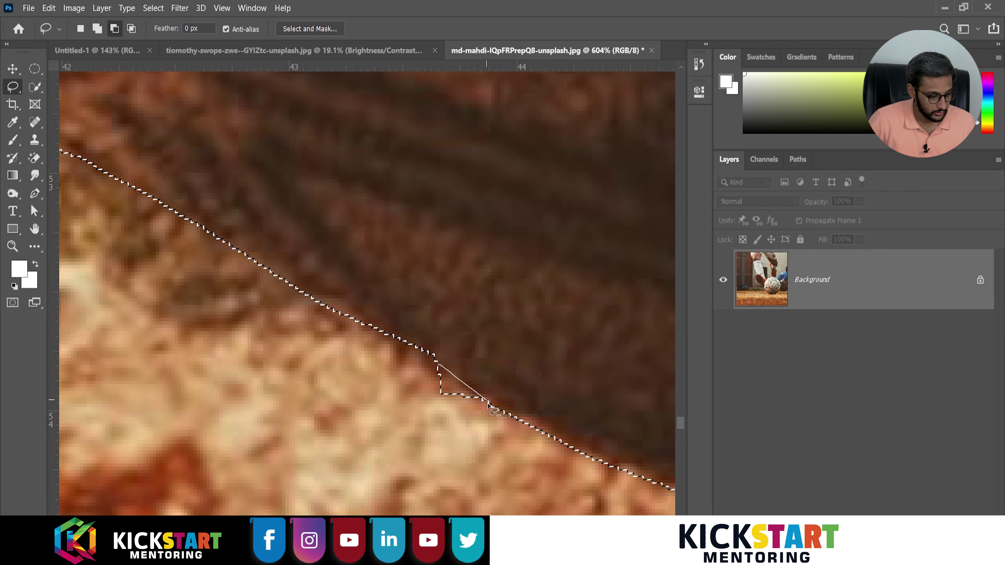
pyautogui.moveTo(441, 371); pyautogui.dragTo(439, 369)
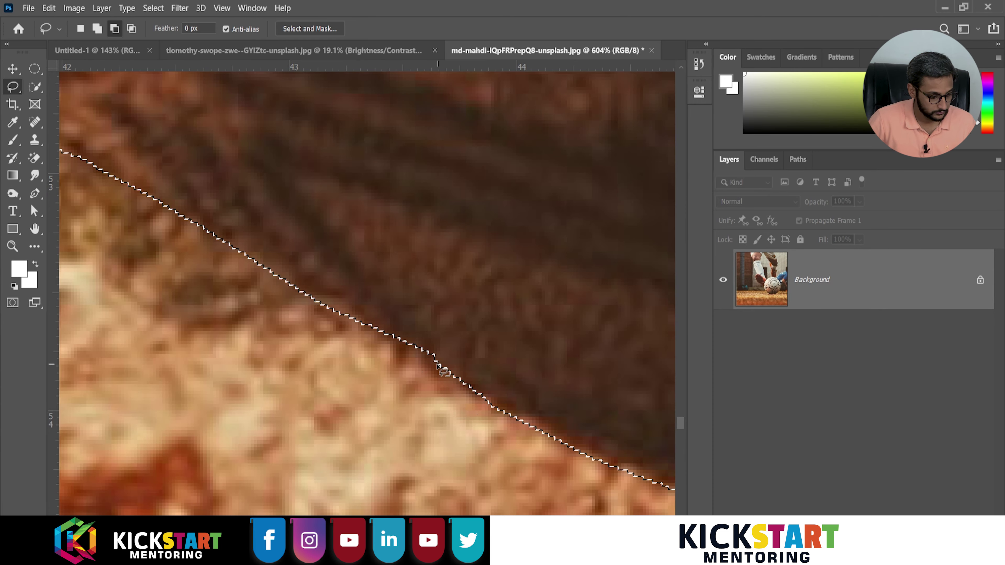
pyautogui.scroll(-2, 435, 380)
pyautogui.scroll(-3, 431, 391)
pyautogui.scroll(-1, 428, 399)
pyautogui.scroll(1, 428, 399)
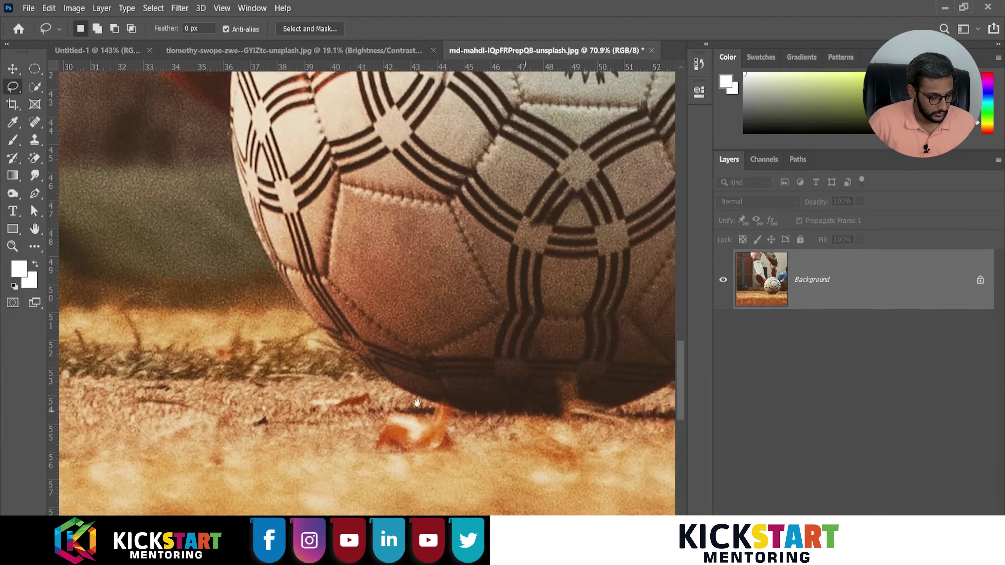
pyautogui.scroll(1, 356, 400)
pyautogui.scroll(2, 308, 403)
pyautogui.scroll(1, 279, 412)
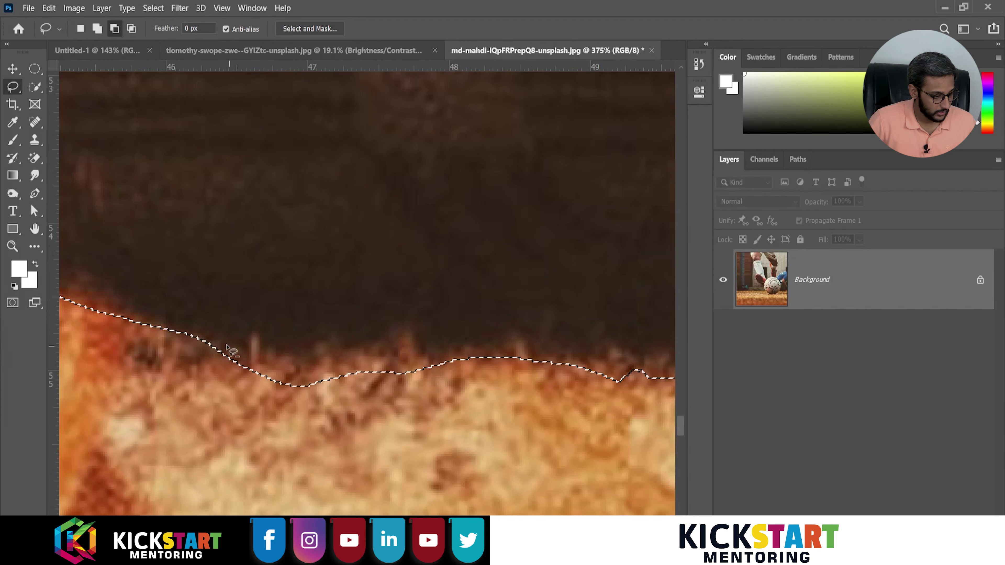
pyautogui.moveTo(200, 337); pyautogui.dragTo(370, 357)
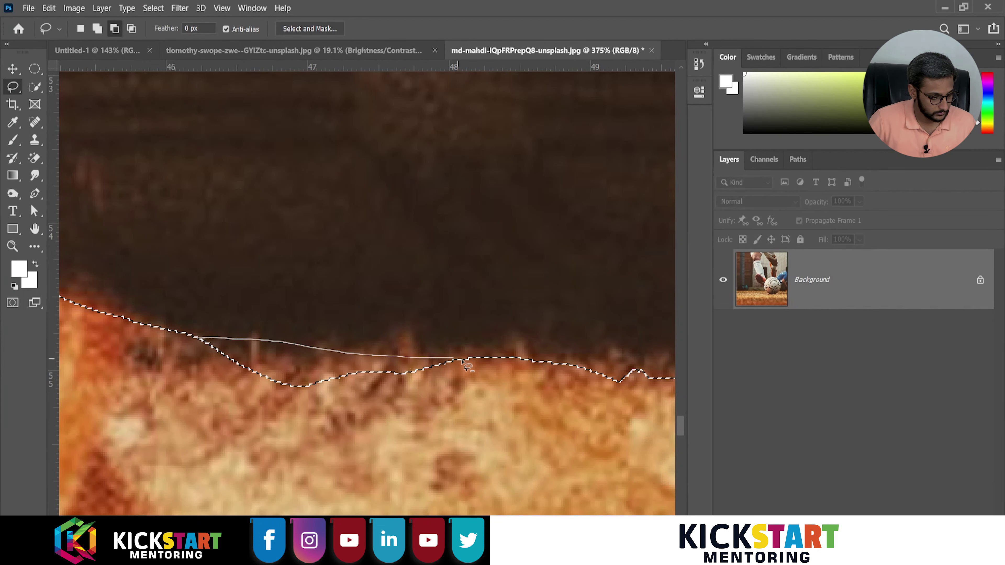
pyautogui.moveTo(461, 361)
pyautogui.mouseDown()
pyautogui.moveTo(321, 432)
pyautogui.moveTo(192, 369)
pyautogui.moveTo(199, 337)
pyautogui.mouseUp()
pyautogui.scroll(-10, 203, 370)
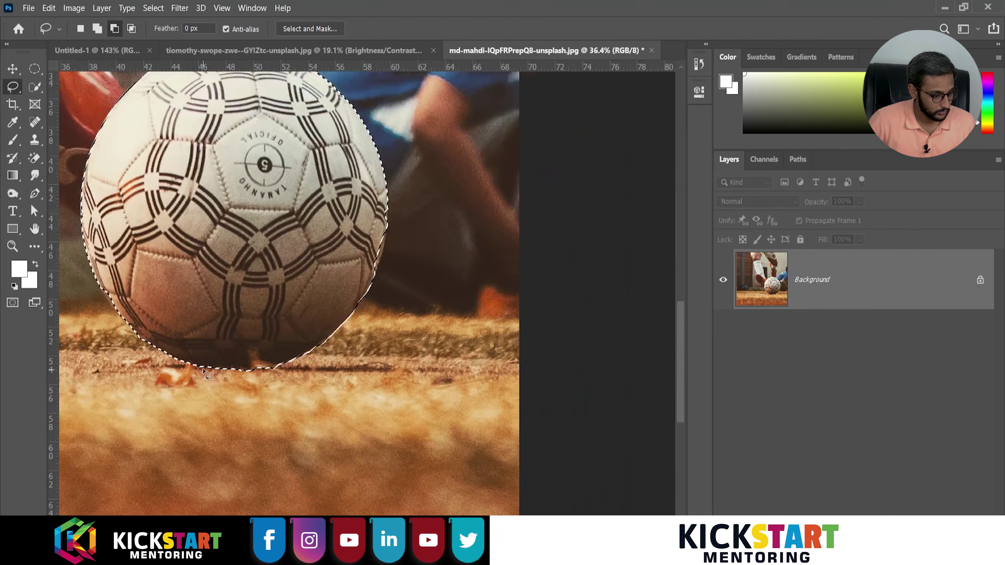
pyautogui.scroll(-5, 203, 370)
pyautogui.scroll(2, 277, 376)
# - Copy the ball selection to Layer 1 and toggle the Background to check the cut-out
pyautogui.press('v')
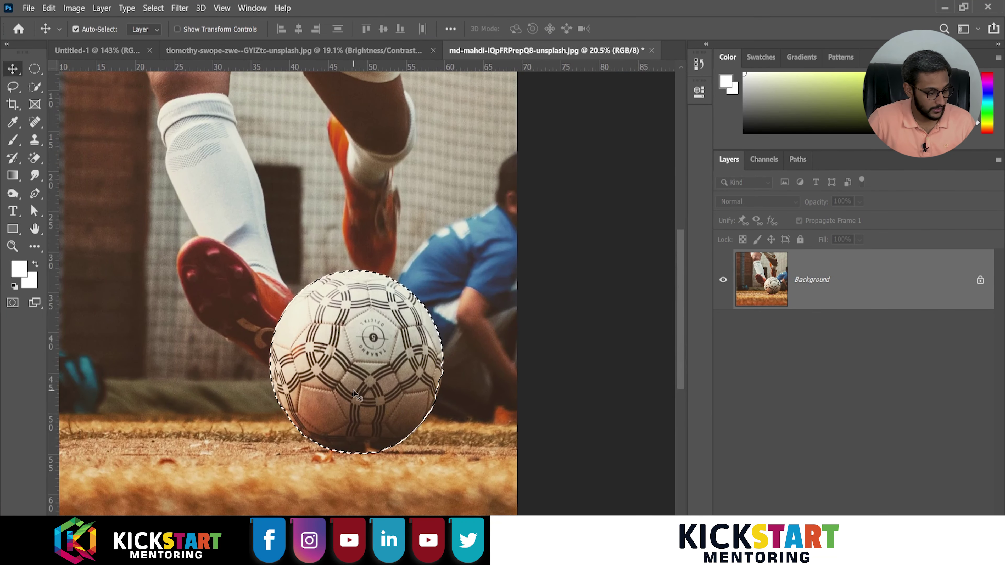
pyautogui.hotkey('ctrl', 'j')
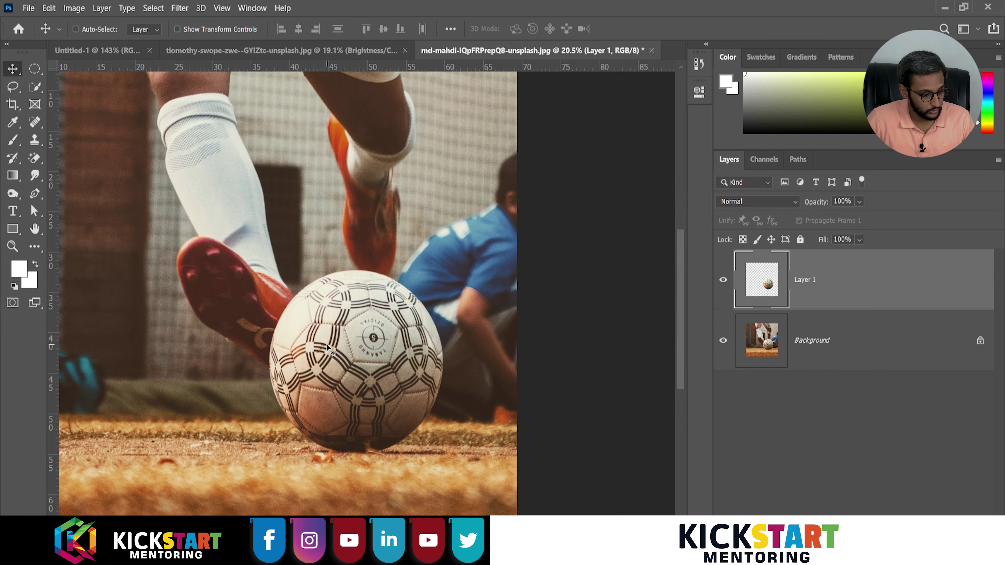
pyautogui.click(716, 339)
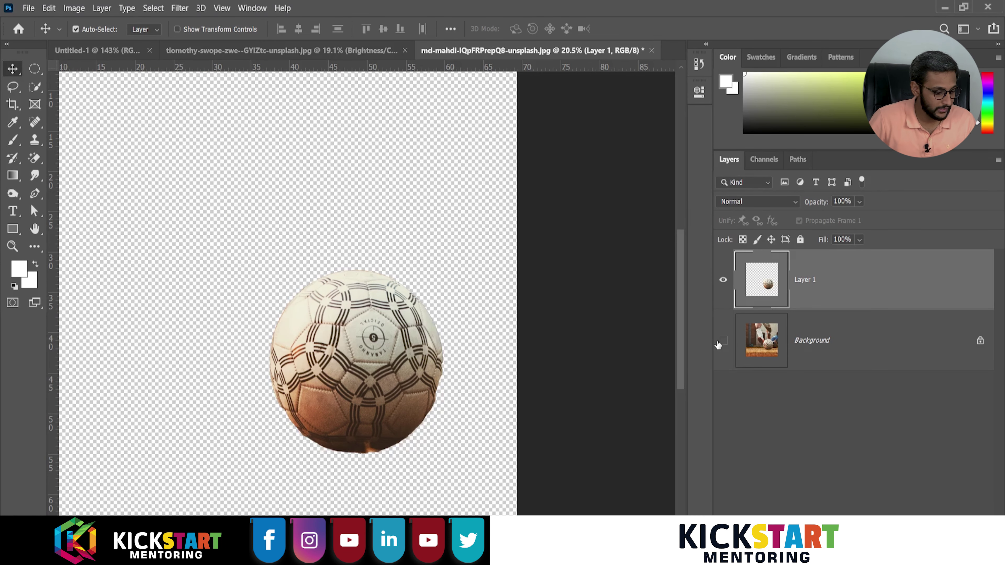
pyautogui.click(717, 341)
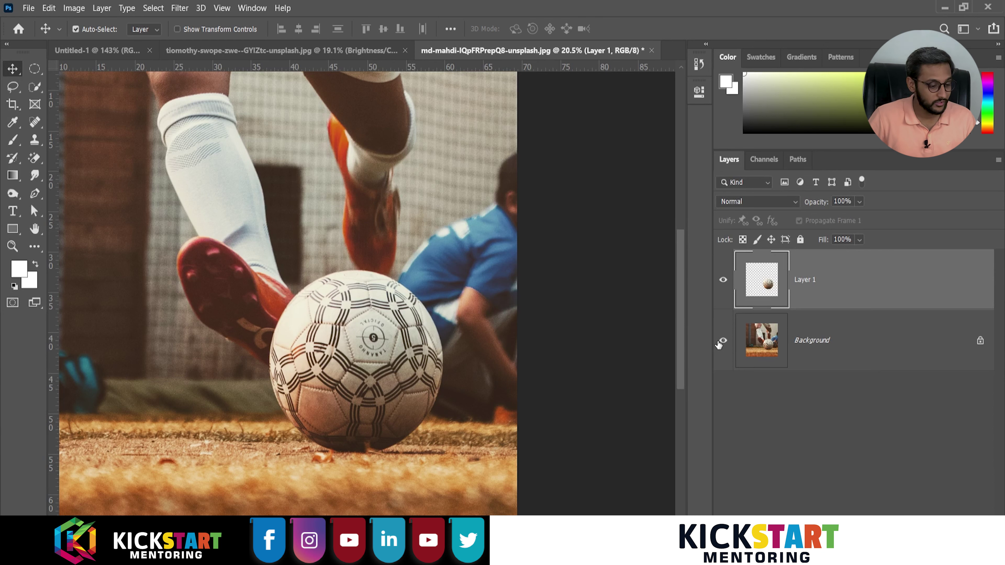
pyautogui.click(722, 341)
pyautogui.click(723, 341)
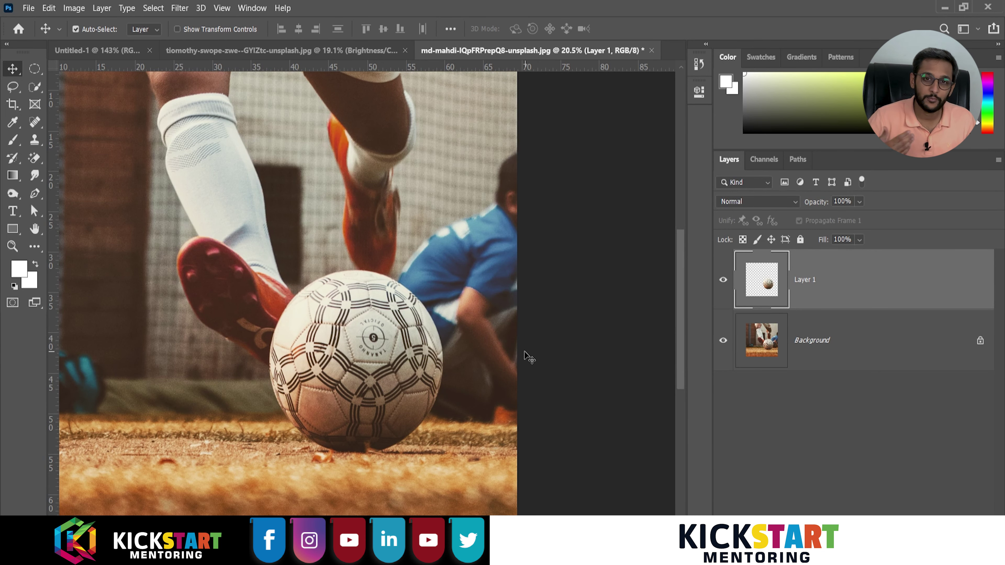
pyautogui.hotkey('ctrl', '0')
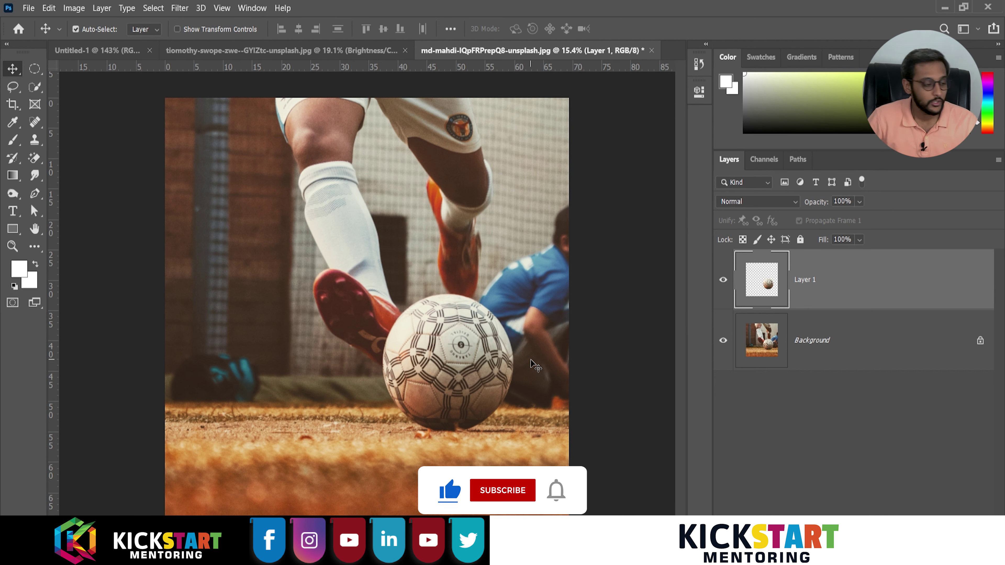
# - Test an elliptical ball selection by moving it, then undo, deselect and select the Background
pyautogui.rightClick(34, 70)
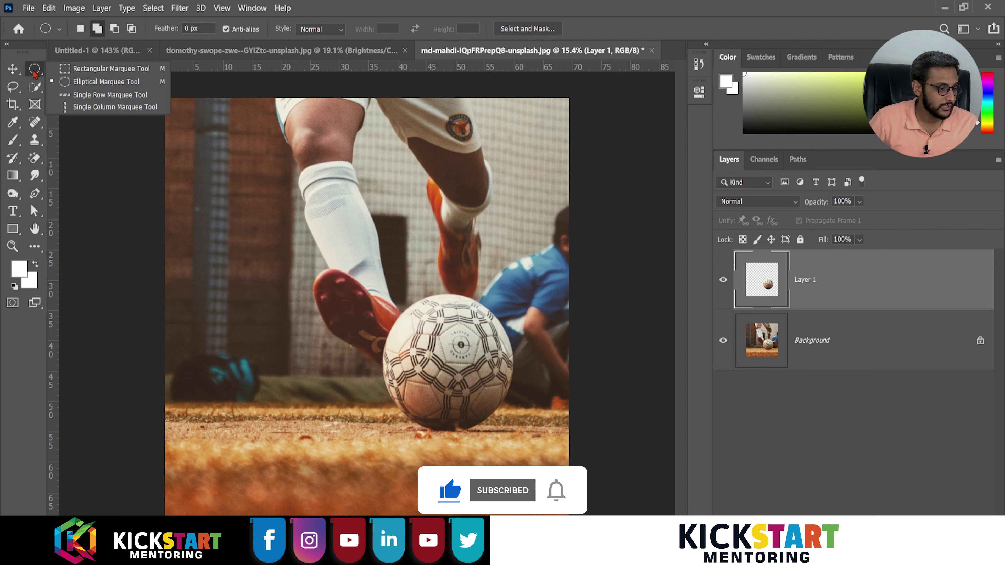
pyautogui.click(99, 81)
pyautogui.moveTo(403, 315); pyautogui.dragTo(531, 435)
pyautogui.press('v')
pyautogui.moveTo(468, 367)
pyautogui.mouseDown()
pyautogui.moveTo(355, 319)
pyautogui.moveTo(262, 297)
pyautogui.mouseUp()
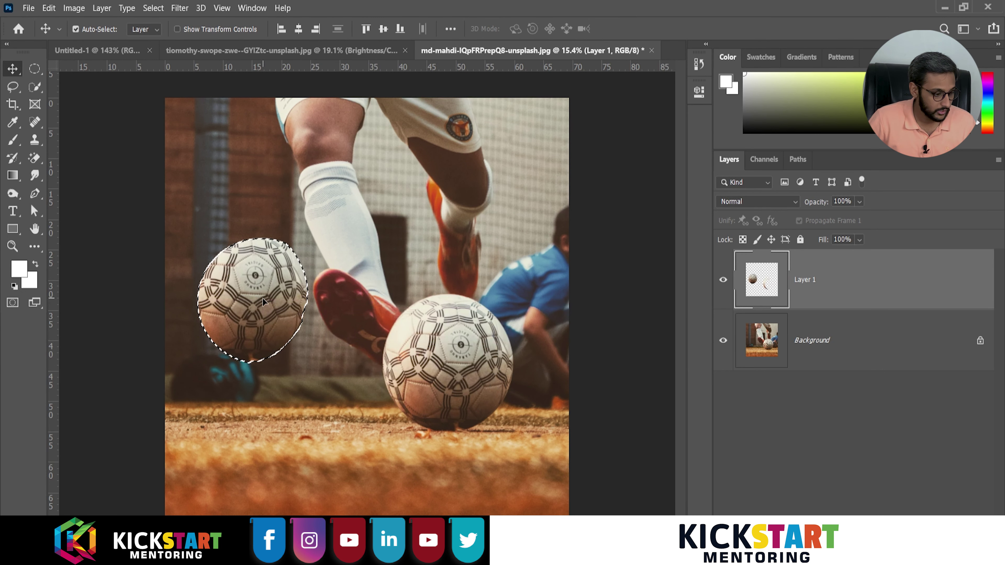
pyautogui.hotkey('ctrl', 'z')
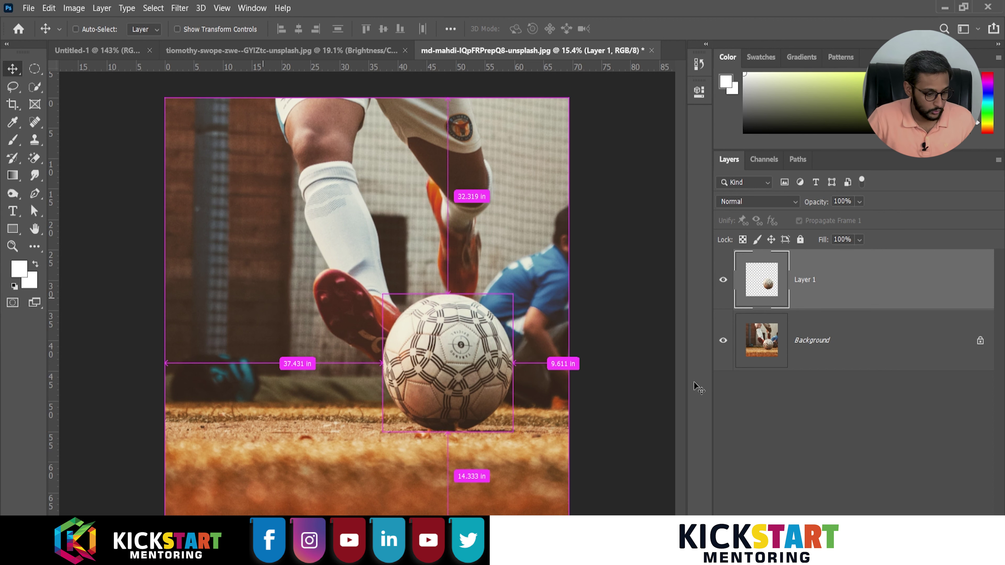
pyautogui.hotkey('ctrl', 'd')
pyautogui.click(800, 349)
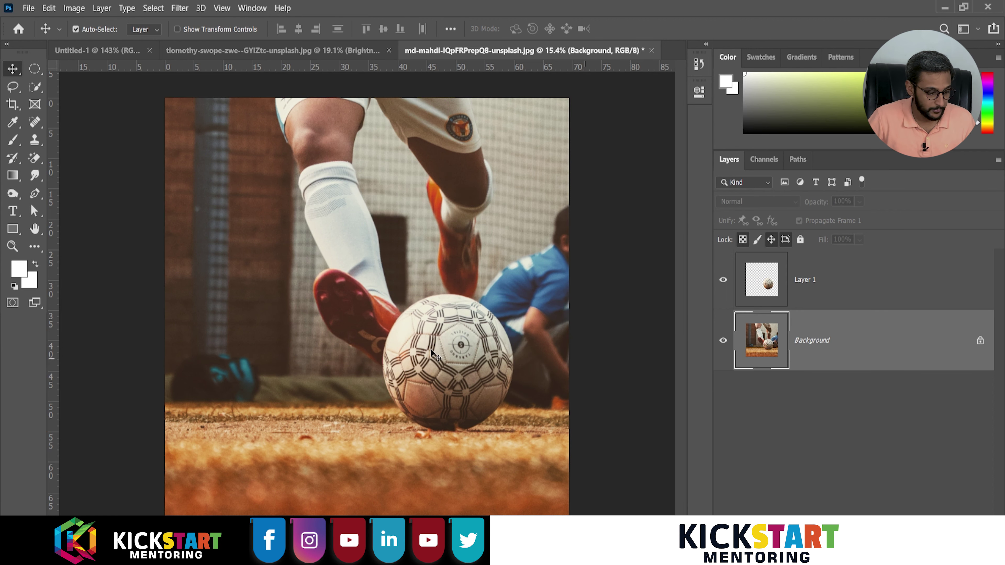
# - Draw an oval selection over the ball and shift it into place
pyautogui.click(35, 69)
pyautogui.scroll(2, 384, 289)
pyautogui.scroll(2, 385, 289)
pyautogui.scroll(2, 385, 290)
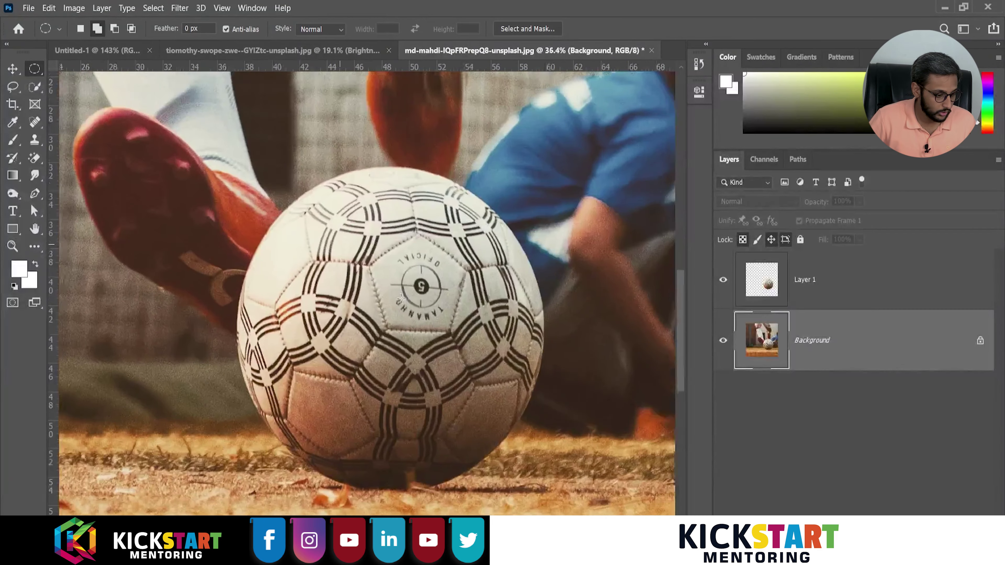
pyautogui.scroll(1, 384, 289)
pyautogui.moveTo(384, 289); pyautogui.dragTo(333, 258)
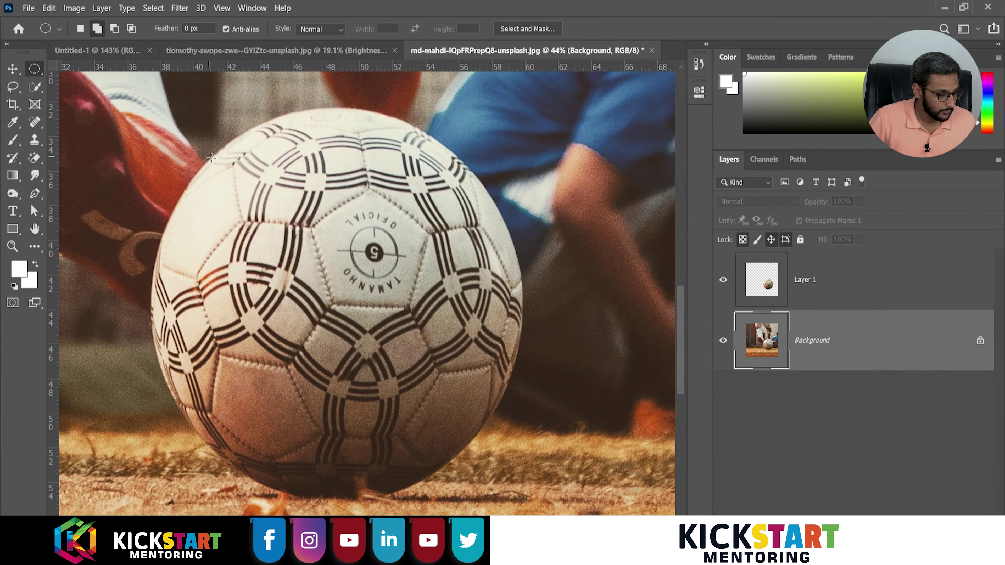
pyautogui.moveTo(211, 158); pyautogui.dragTo(407, 330)
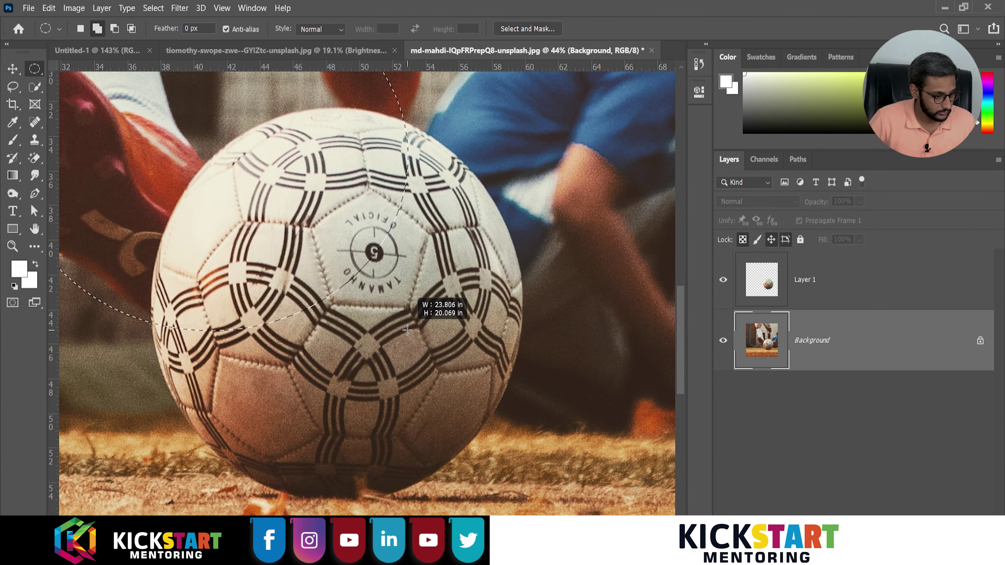
pyautogui.moveTo(407, 329); pyautogui.dragTo(516, 491)
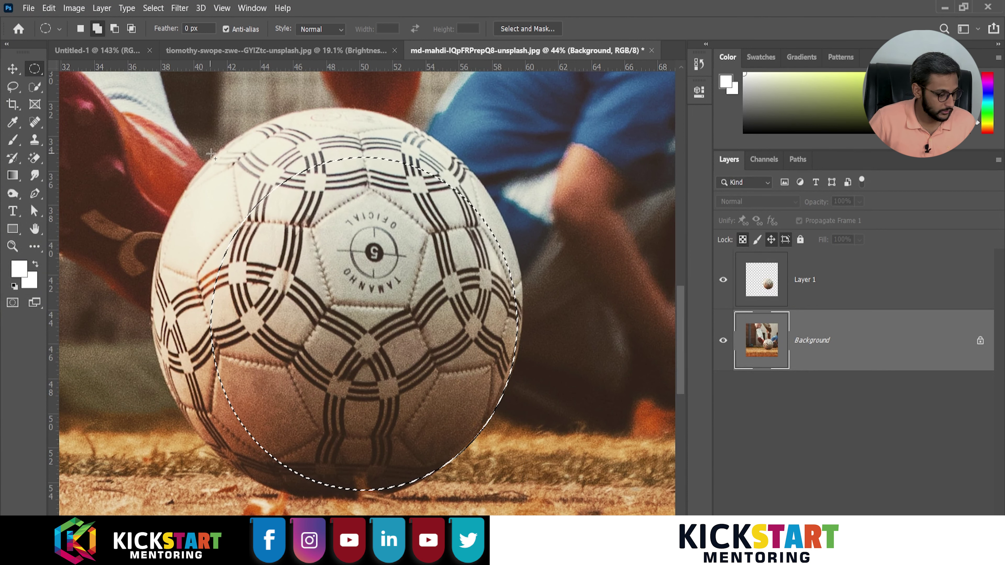
pyautogui.moveTo(211, 153)
pyautogui.mouseDown()
pyautogui.moveTo(345, 272)
pyautogui.moveTo(437, 416)
pyautogui.mouseUp()
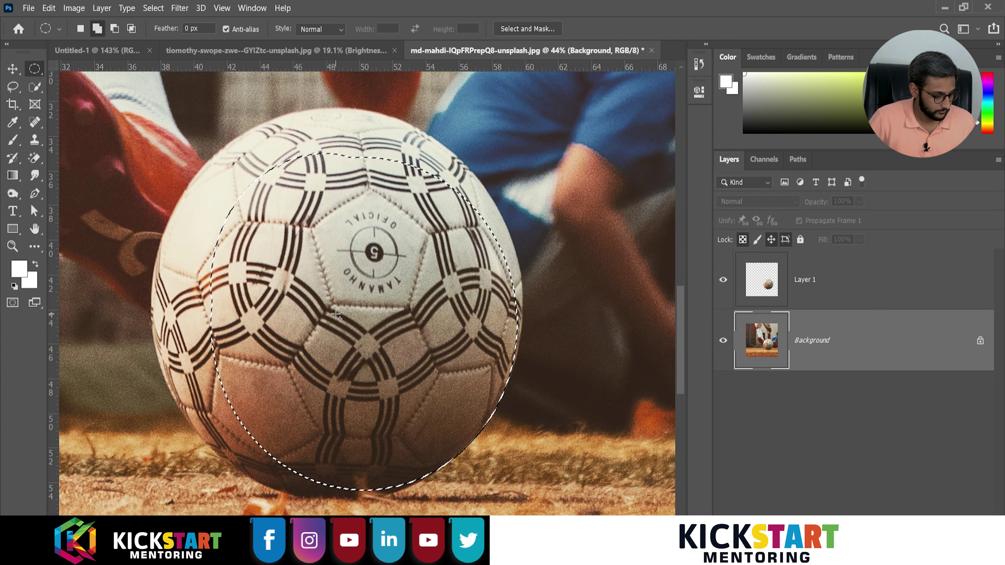
pyautogui.press('h')
pyautogui.moveTo(340, 314); pyautogui.dragTo(290, 284)
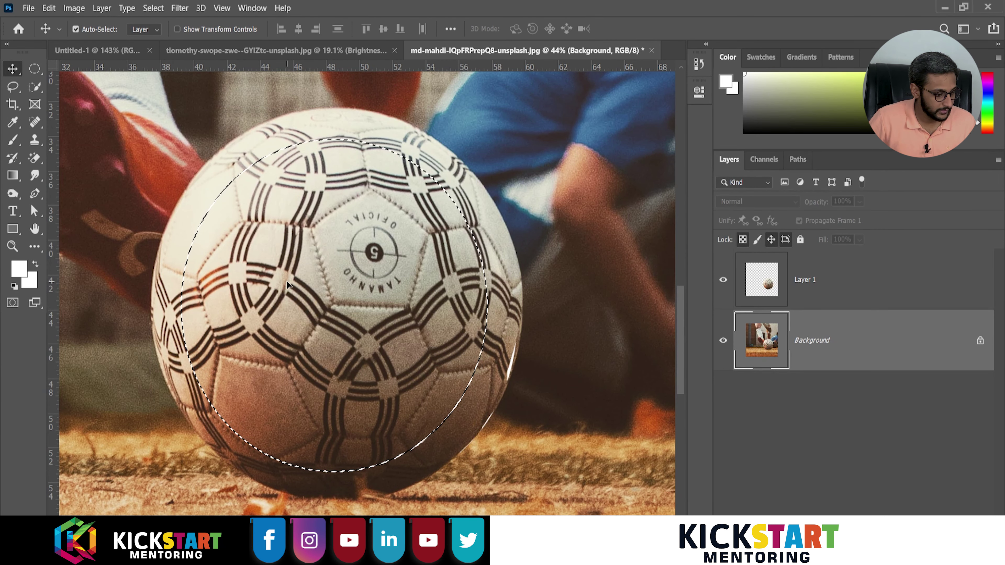
# - Scale the oval selection to 121.28% so it hugs the ball, and commit
pyautogui.hotkey('ctrl', 't')
pyautogui.moveTo(484, 474); pyautogui.dragTo(510, 497)
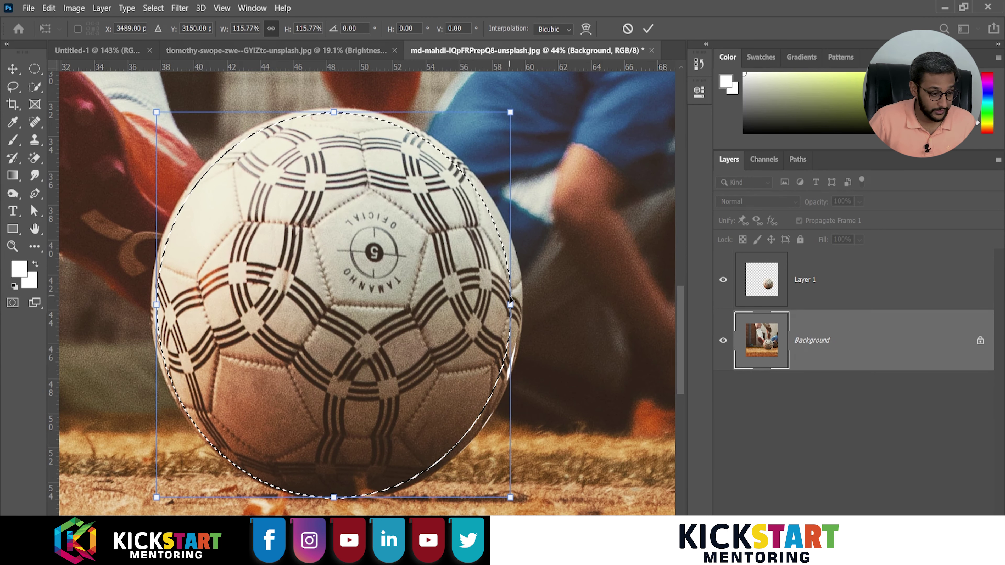
pyautogui.moveTo(510, 301); pyautogui.dragTo(523, 302)
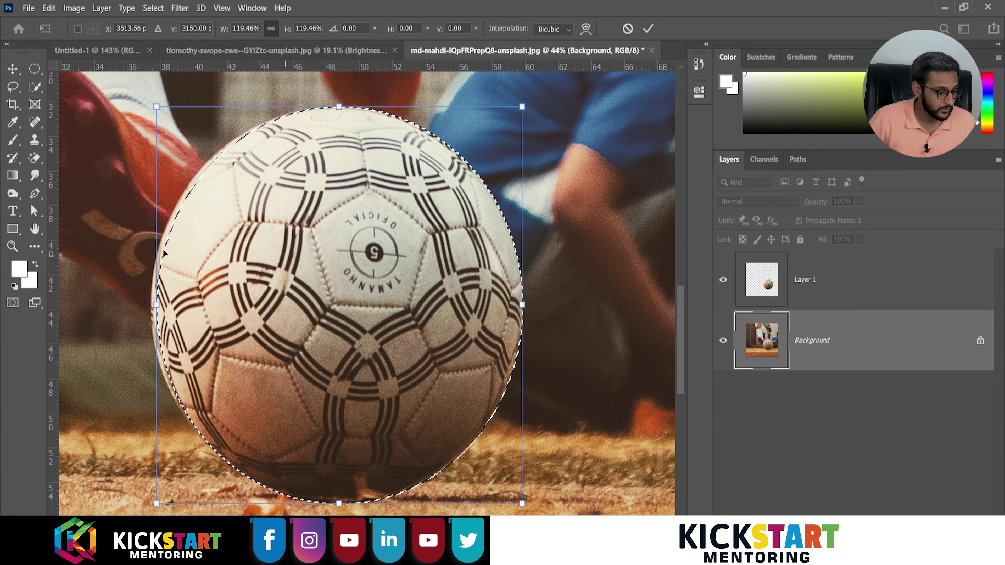
pyautogui.moveTo(156, 304); pyautogui.dragTo(152, 307)
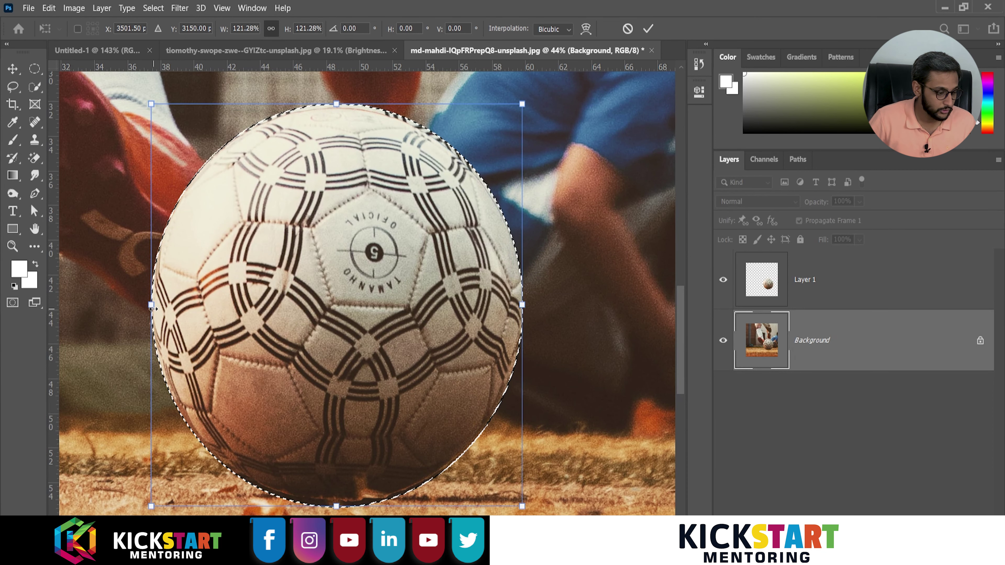
pyautogui.click(647, 28)
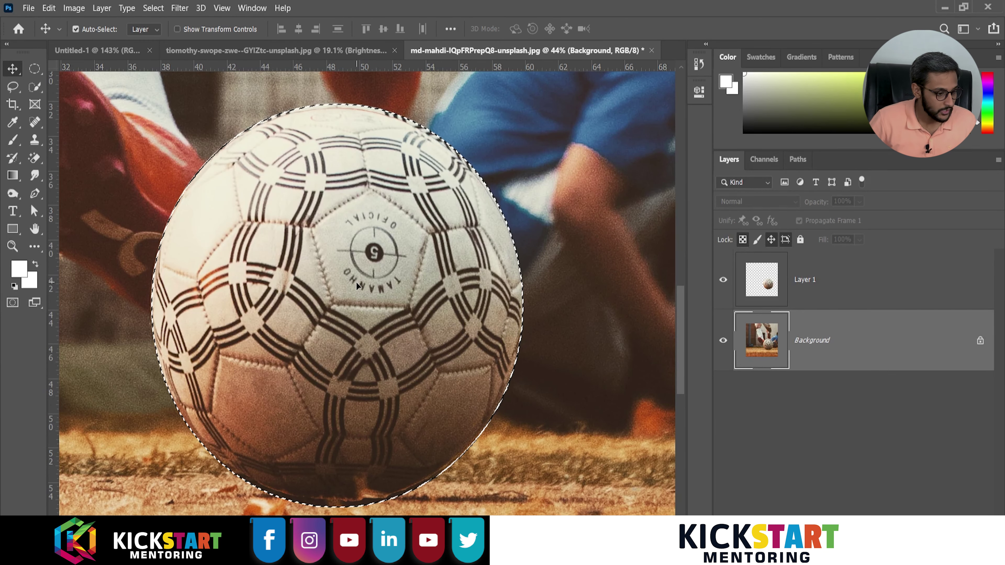
pyautogui.scroll(-2, 356, 282)
pyautogui.scroll(-1, 357, 282)
pyautogui.scroll(-1, 357, 282)
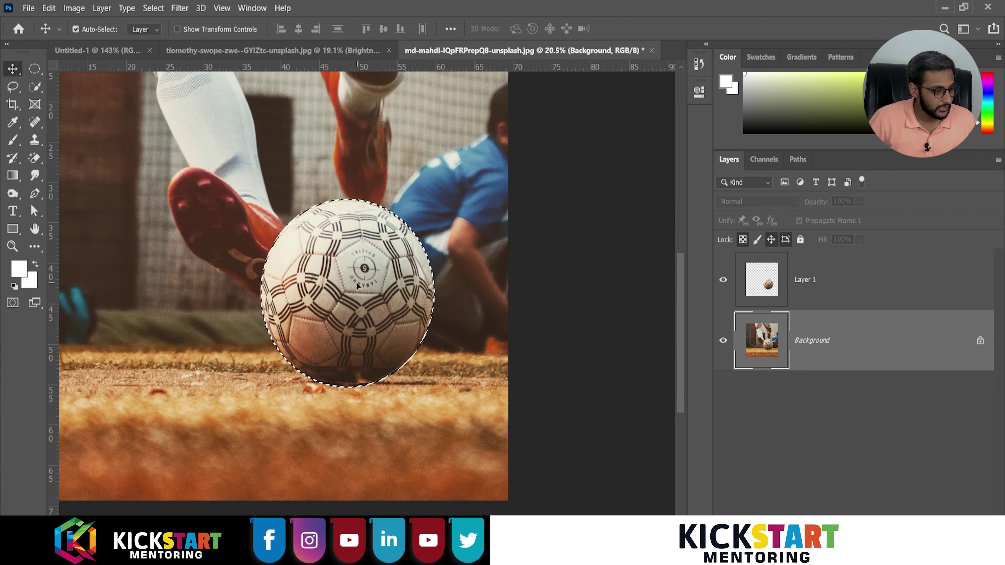
# - Cut the elliptical ball selection onto its own layer with Layer via Cut
pyautogui.click(34, 69)
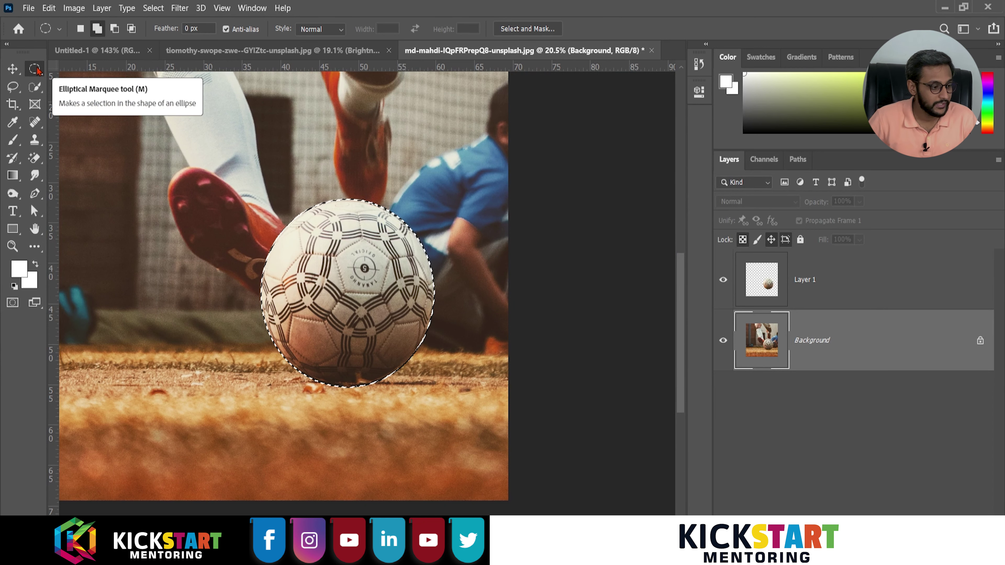
pyautogui.rightClick(374, 281)
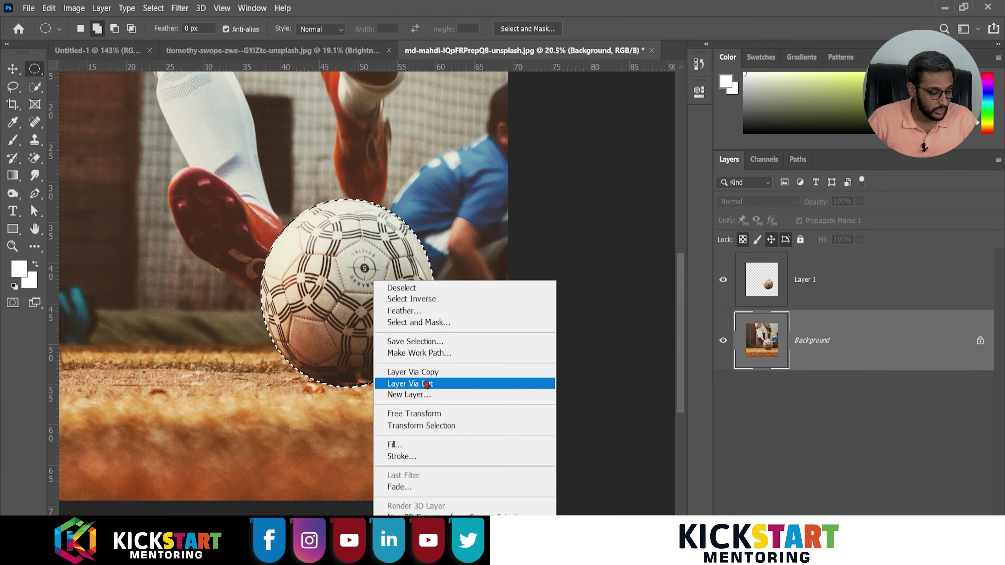
pyautogui.click(420, 372)
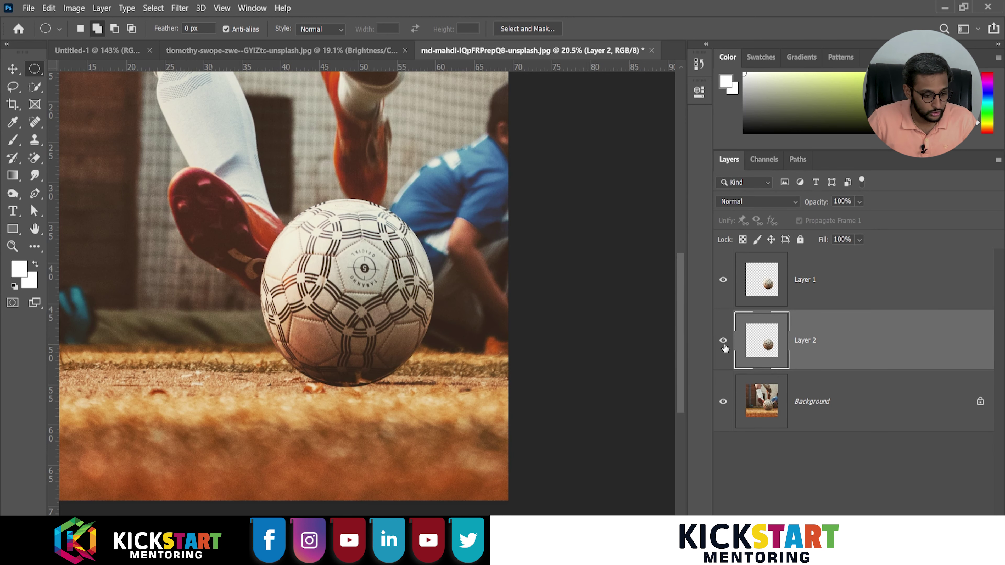
# - Toggle Layer 1, Layer 2 and Background visibility to compare the ball copies
pyautogui.click(723, 279)
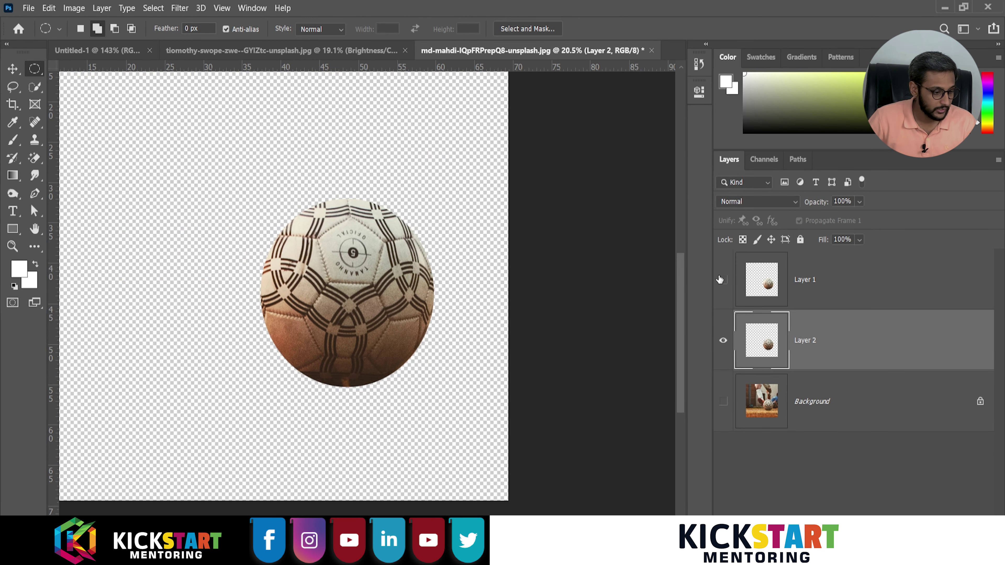
pyautogui.click(722, 279)
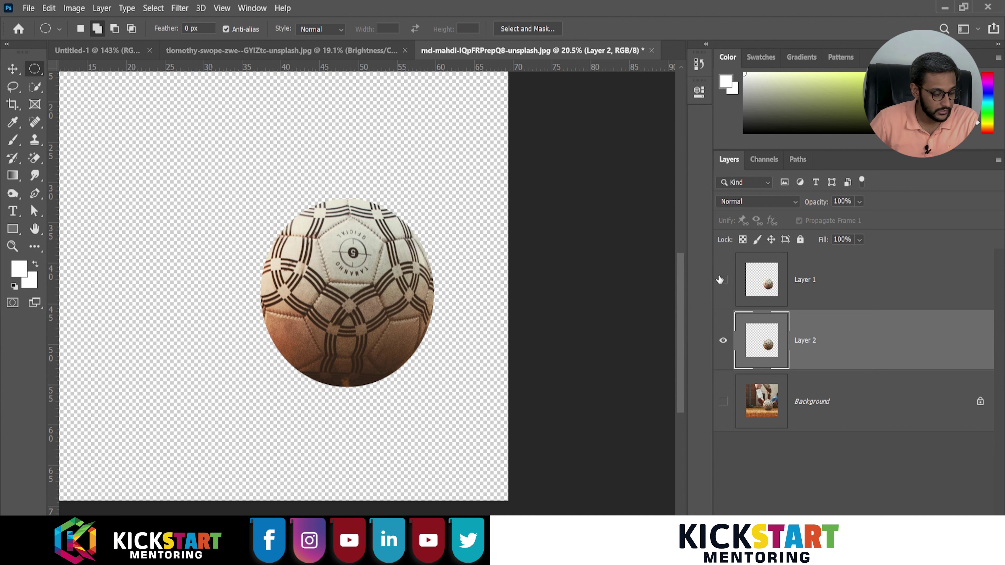
pyautogui.click(722, 279)
pyautogui.click(722, 280)
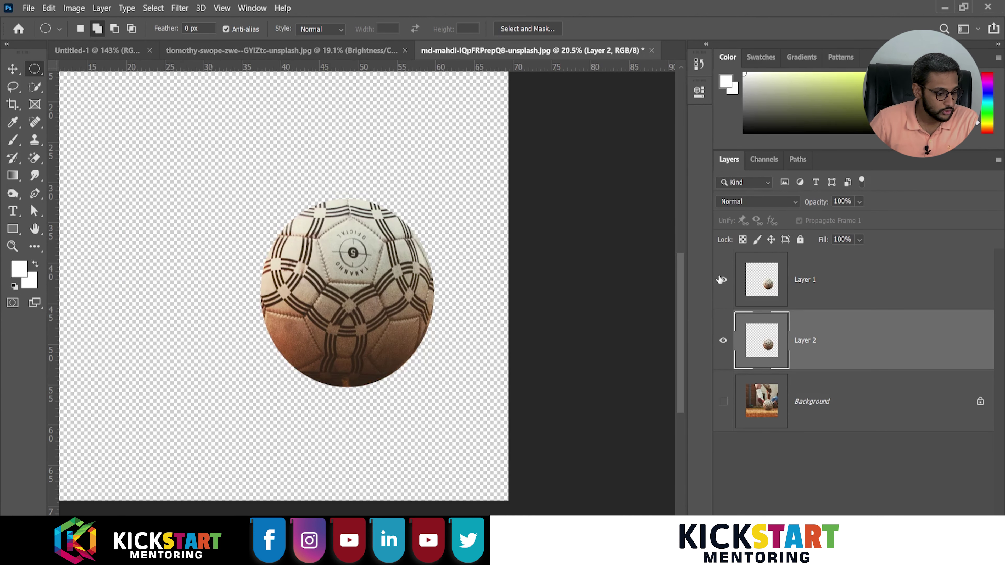
pyautogui.click(721, 280)
pyautogui.click(722, 402)
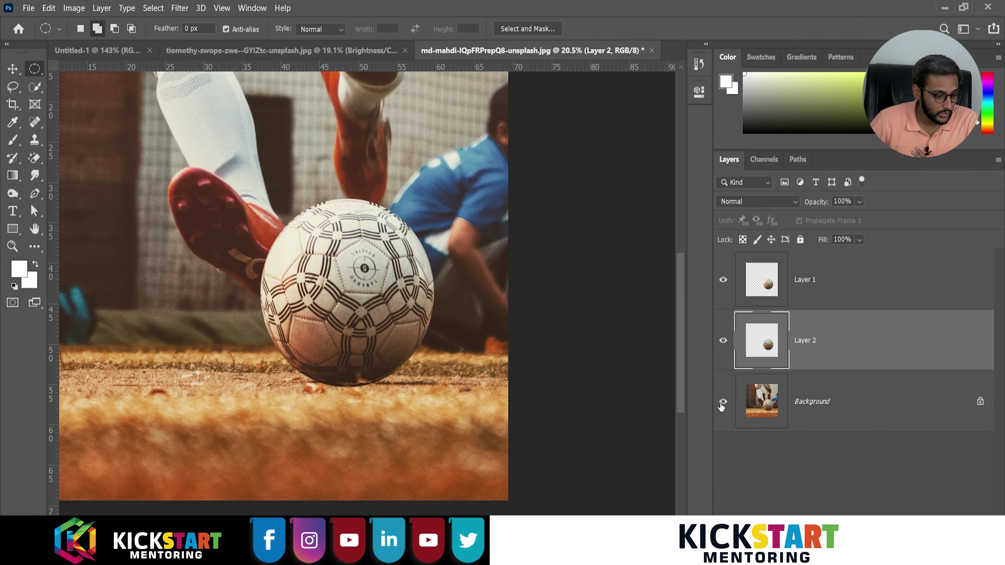
pyautogui.click(723, 340)
pyautogui.click(719, 297)
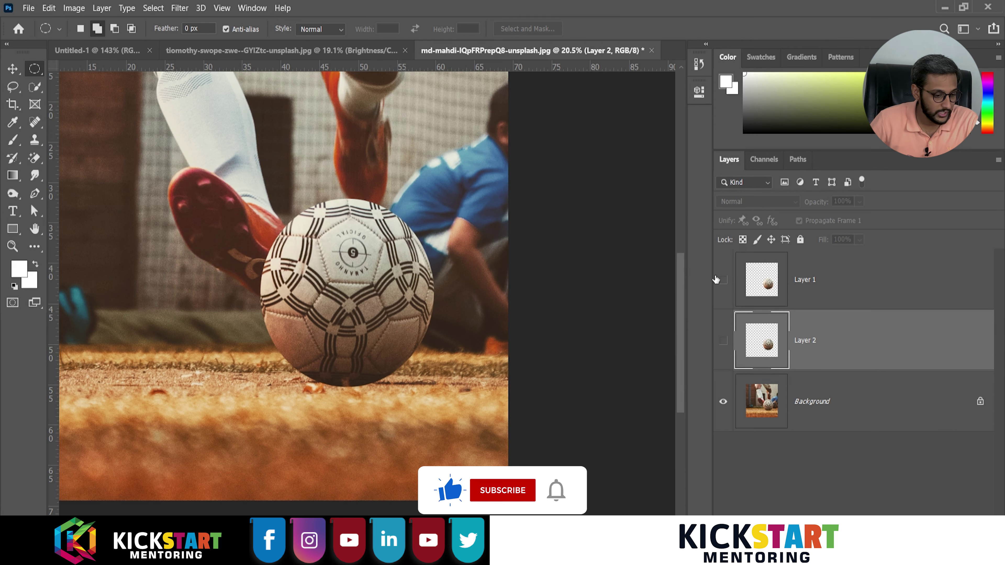
pyautogui.click(721, 279)
pyautogui.click(721, 280)
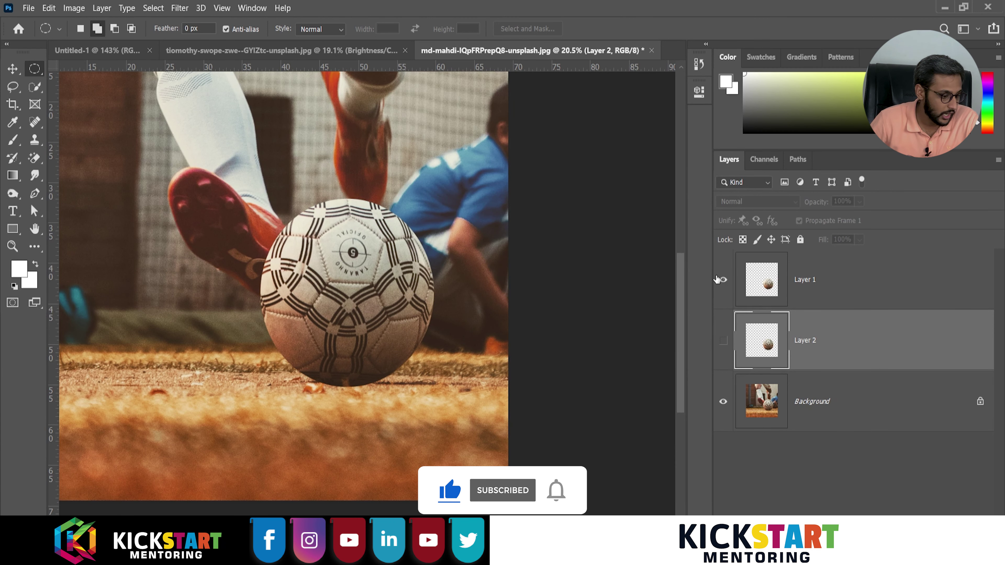
pyautogui.click(721, 279)
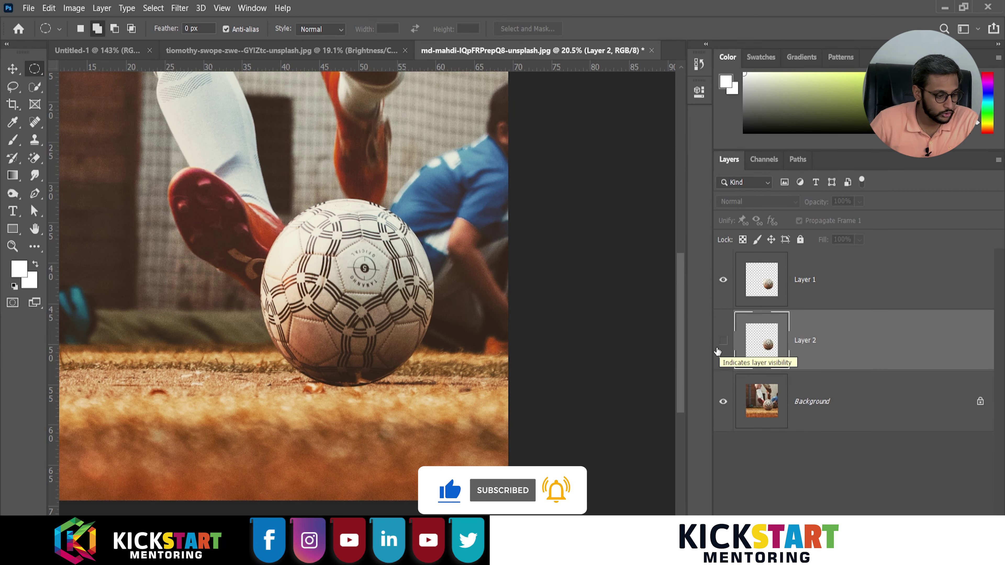
# - Delete Layer 1 and Layer 2 with the Move tool active
pyautogui.click(13, 71)
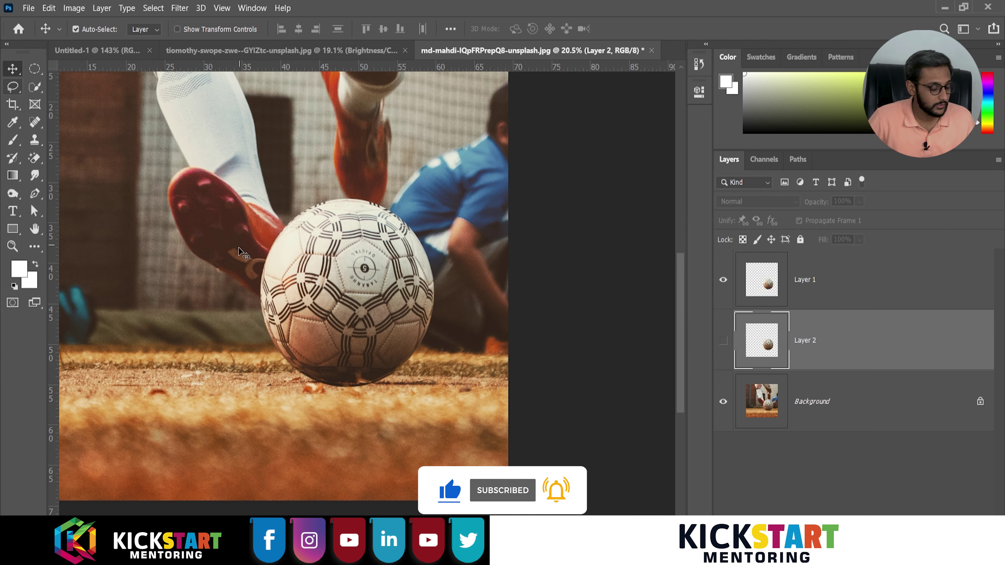
pyautogui.scroll(3, 307, 299)
pyautogui.scroll(3, 308, 299)
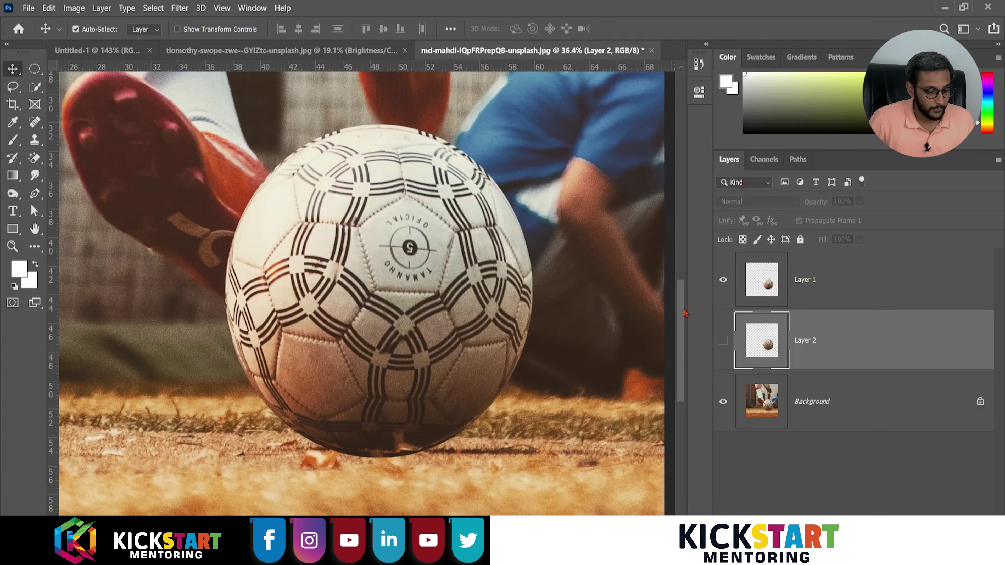
pyautogui.click(904, 297)
pyautogui.press('Delete')
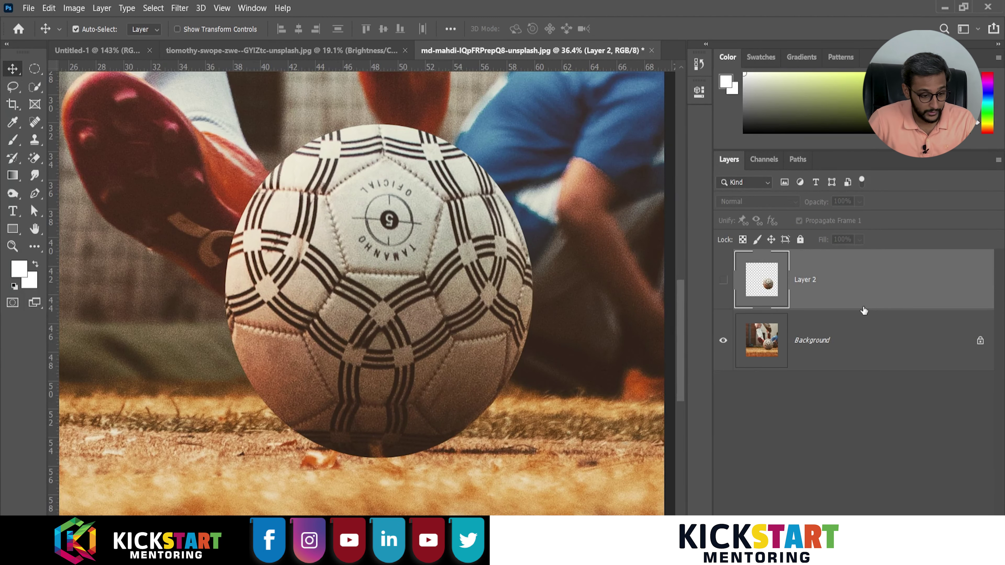
pyautogui.press('Delete')
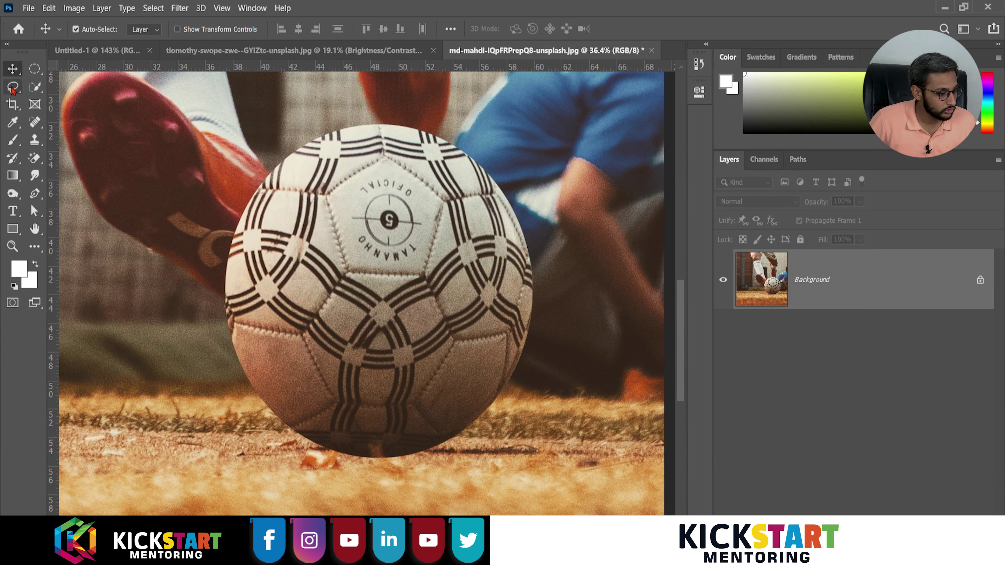
pyautogui.click(12, 87)
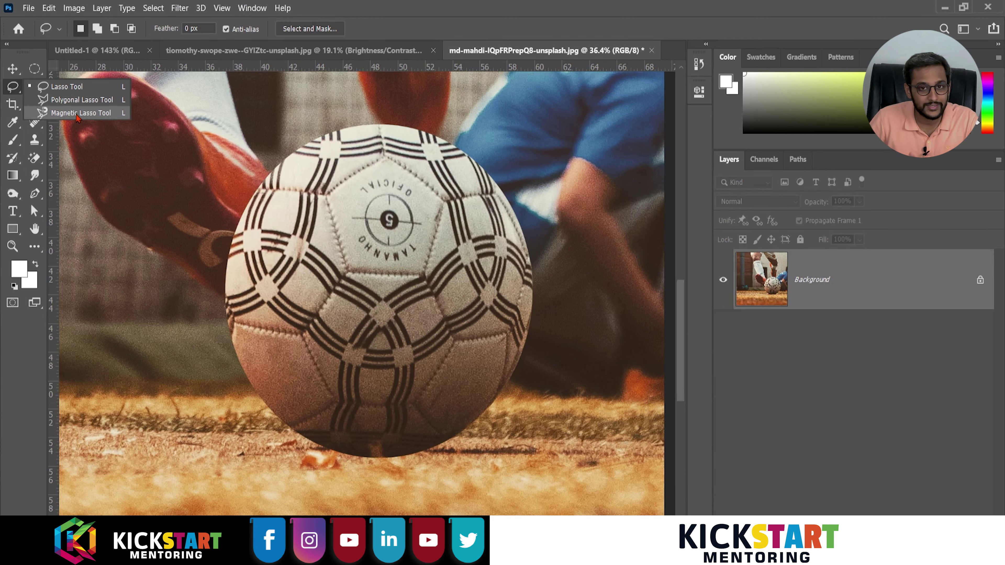
# - Select the Magnetic Lasso with a 1 px detection width
pyautogui.click(76, 115)
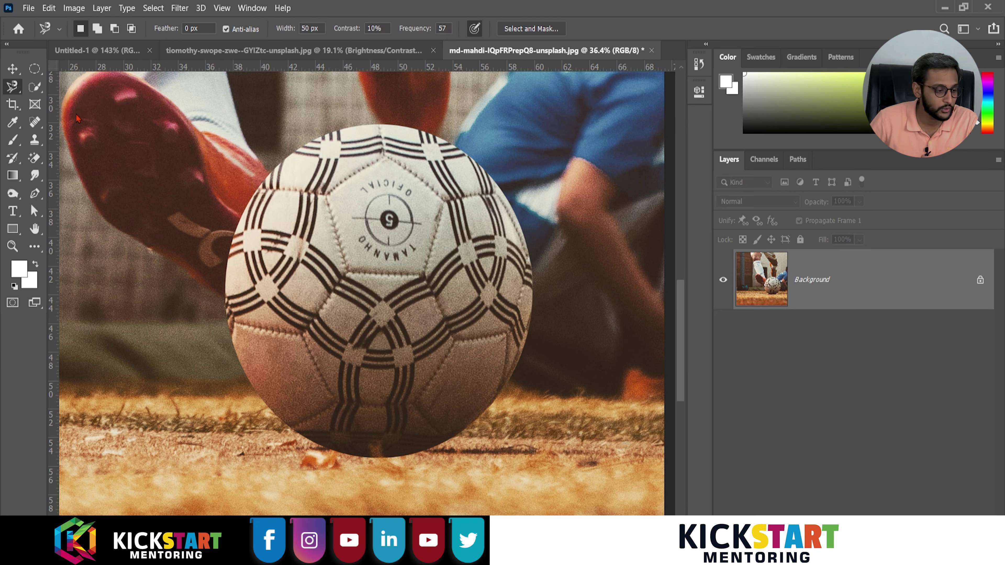
pyautogui.scroll(-1, 299, 266)
pyautogui.scroll(-1, 299, 261)
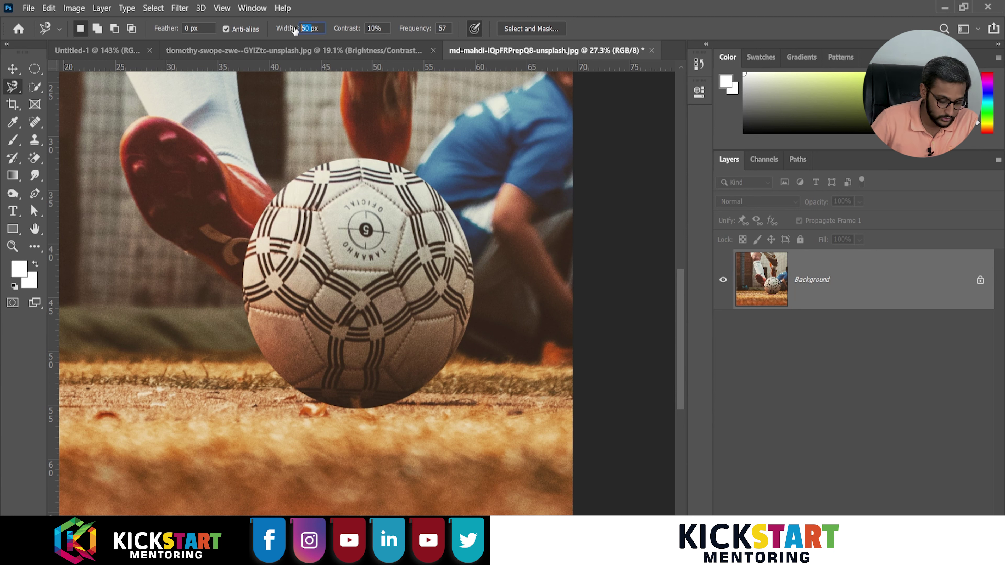
pyautogui.write('1')
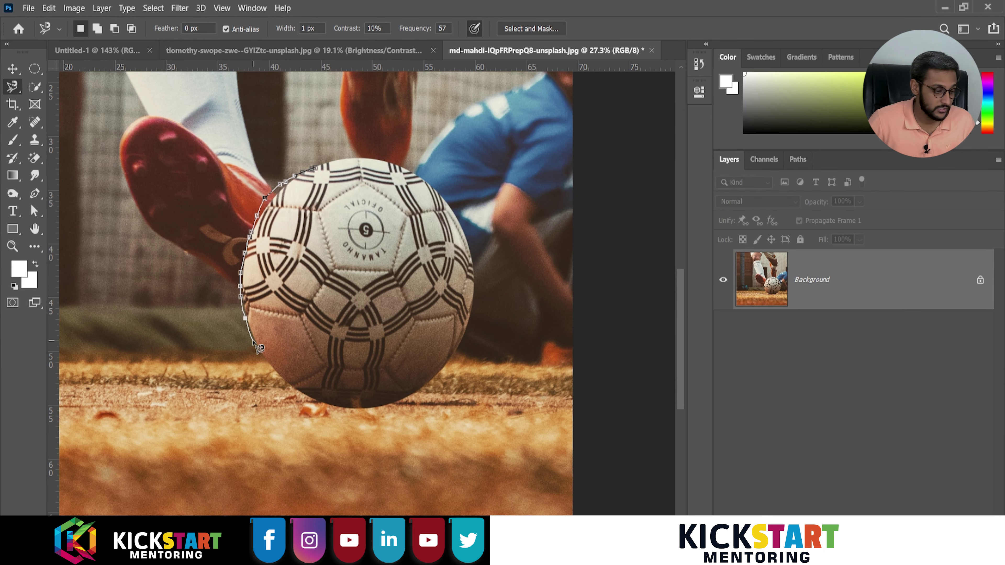
# - Trace up the ball's left edge, zooming and panning around its lower-left side
pyautogui.hotkey('ctrl', '+')
pyautogui.hotkey('ctrl', '+')
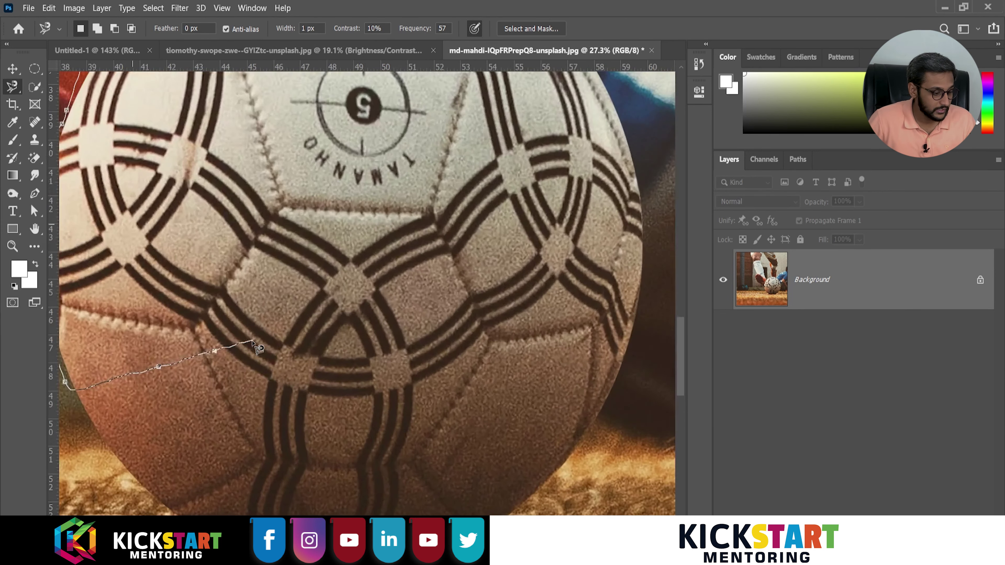
pyautogui.moveTo(355, 307); pyautogui.dragTo(388, 316)
pyautogui.hotkey('ctrl', '-')
pyautogui.hotkey('ctrl', '+')
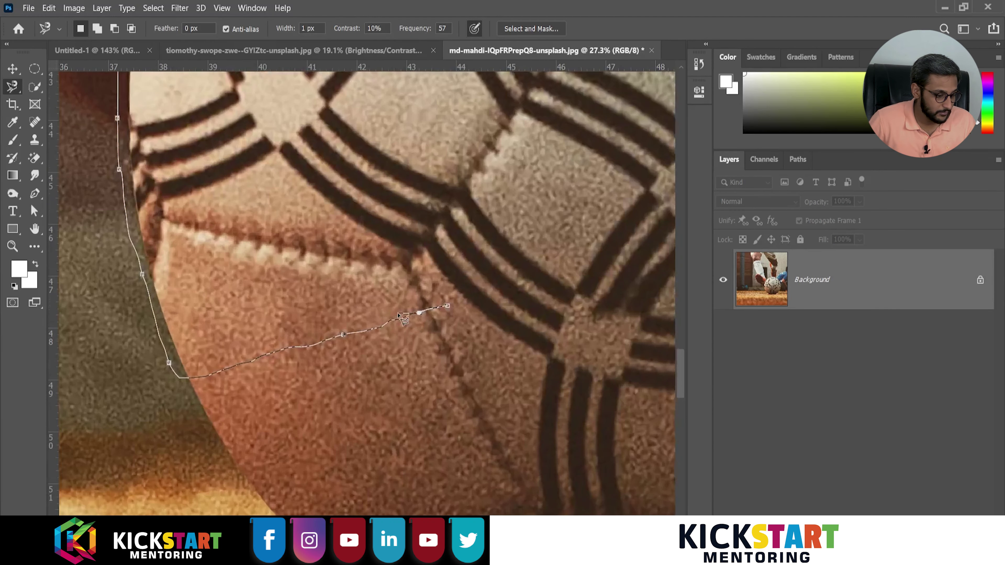
pyautogui.hotkey('ctrl', '+')
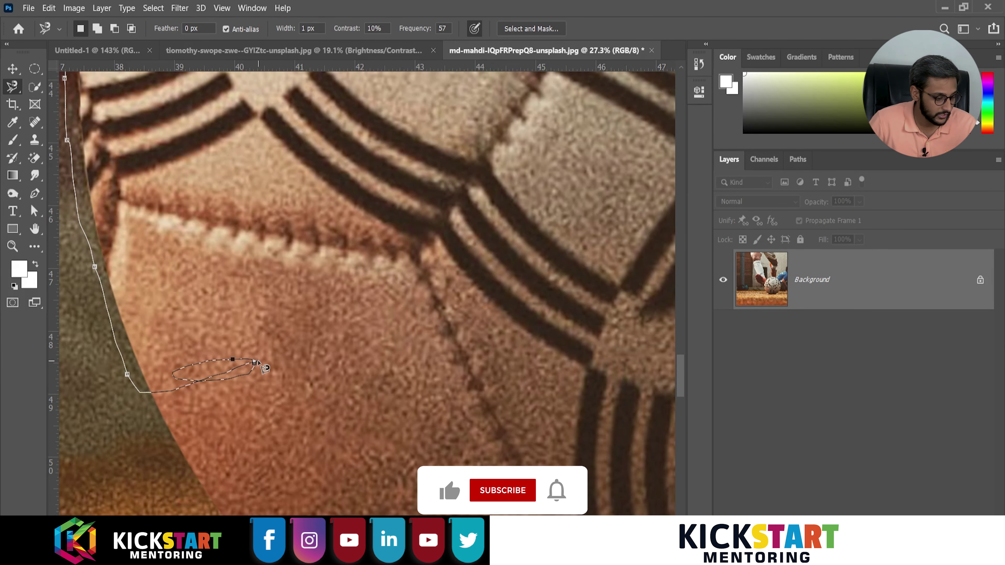
pyautogui.hotkey('ctrl', '-')
pyautogui.hotkey('ctrl', '-')
pyautogui.scroll(3, 261, 324)
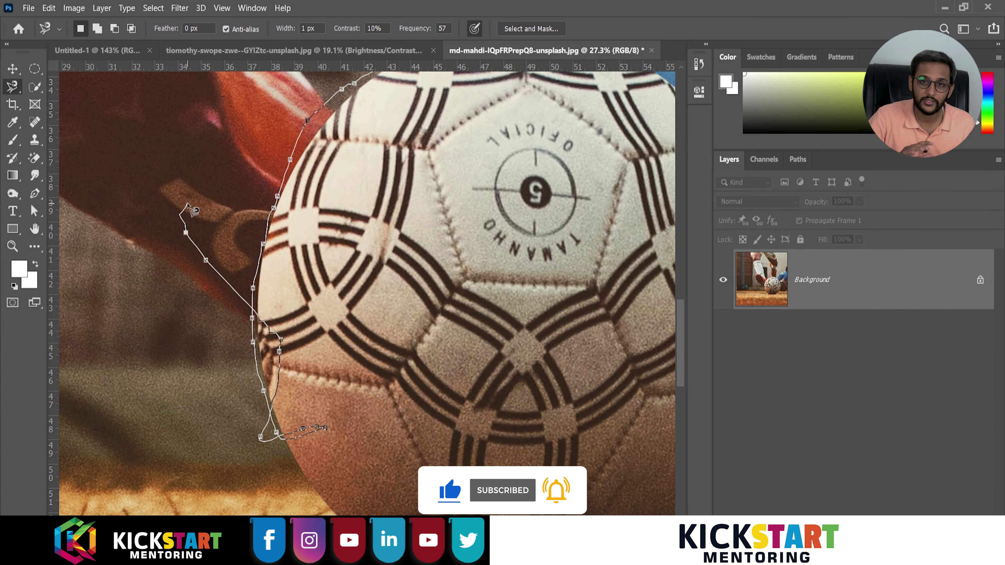
# - Close the current lasso trace and set the Magnetic Lasso Width back to 50 px
pyautogui.doubleClick(187, 203)
pyautogui.scroll(-2, 193, 210)
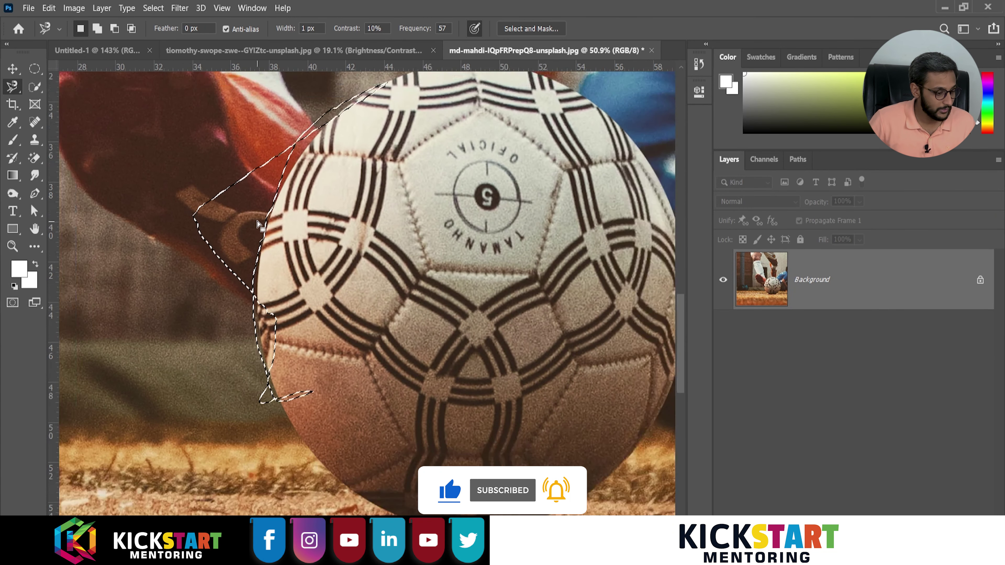
pyautogui.doubleClick(303, 28)
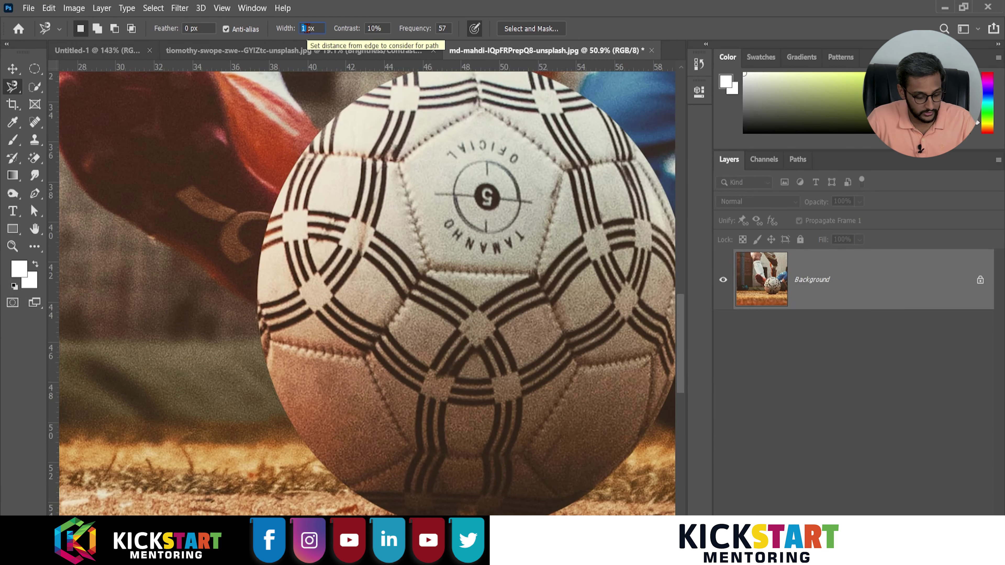
pyautogui.write('50')
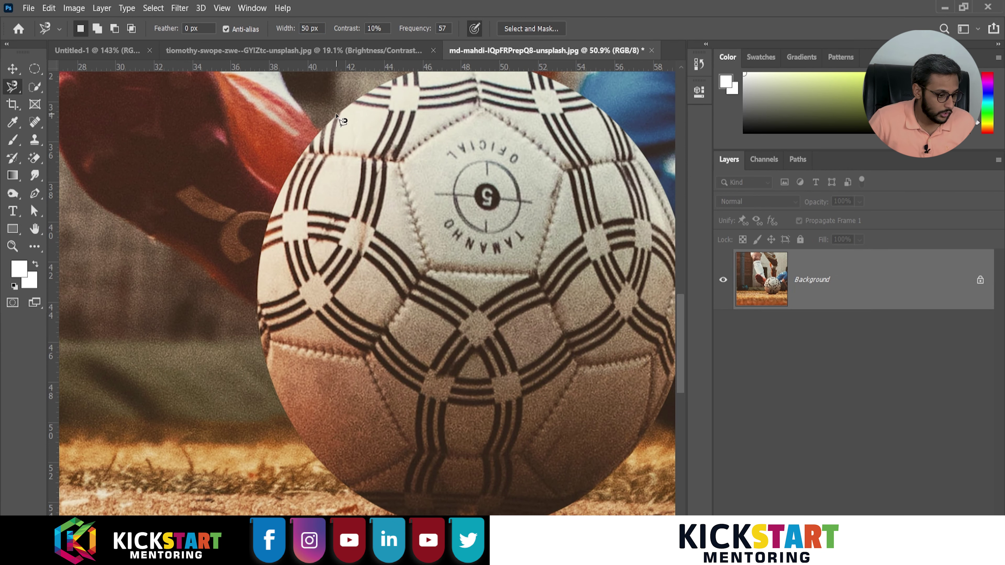
# - Begin a new trace around the ball, then cancel it and switch to the Move tool
pyautogui.moveTo(337, 116); pyautogui.dragTo(314, 150)
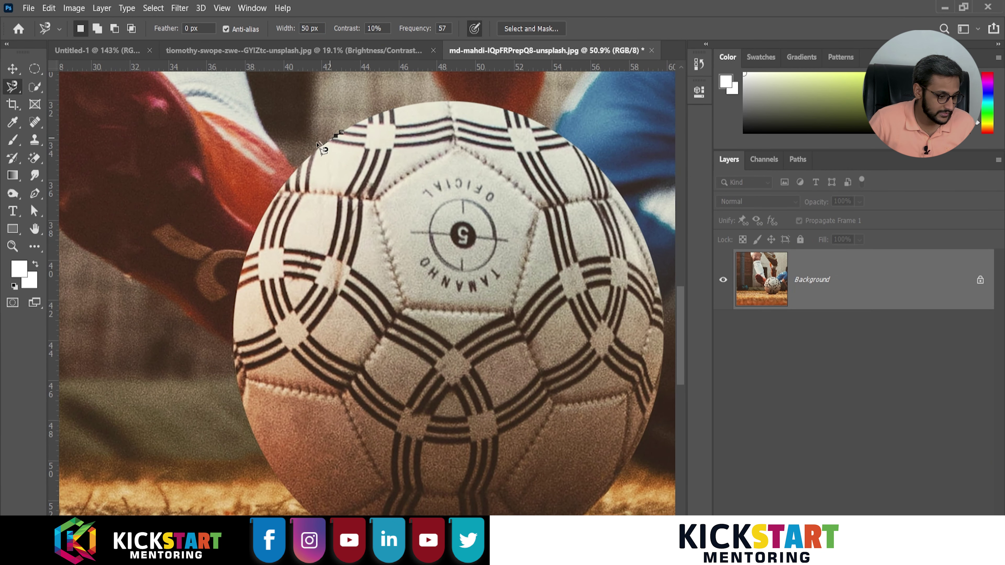
pyautogui.hotkey('ctrl', '+')
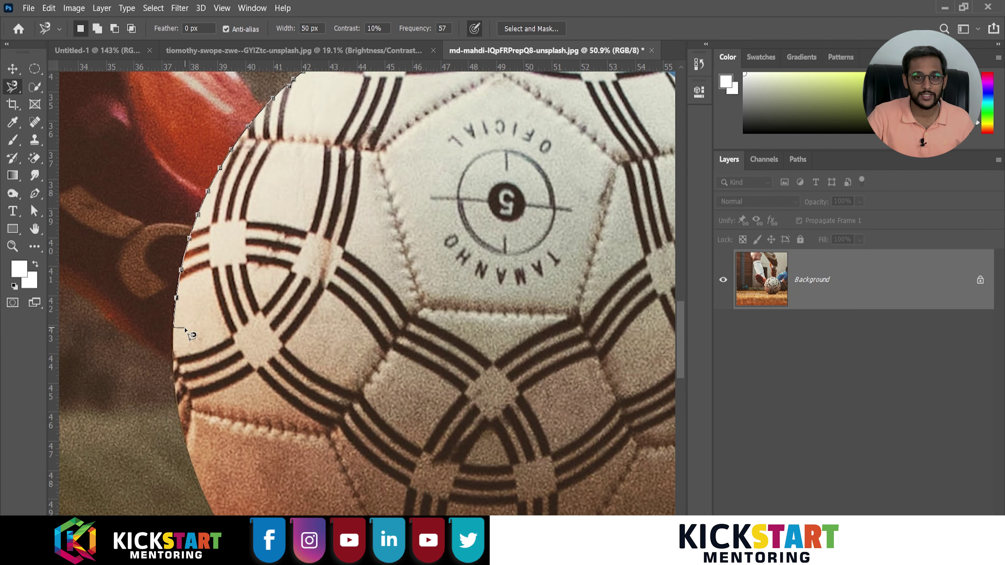
pyautogui.hotkey('ctrl', '-')
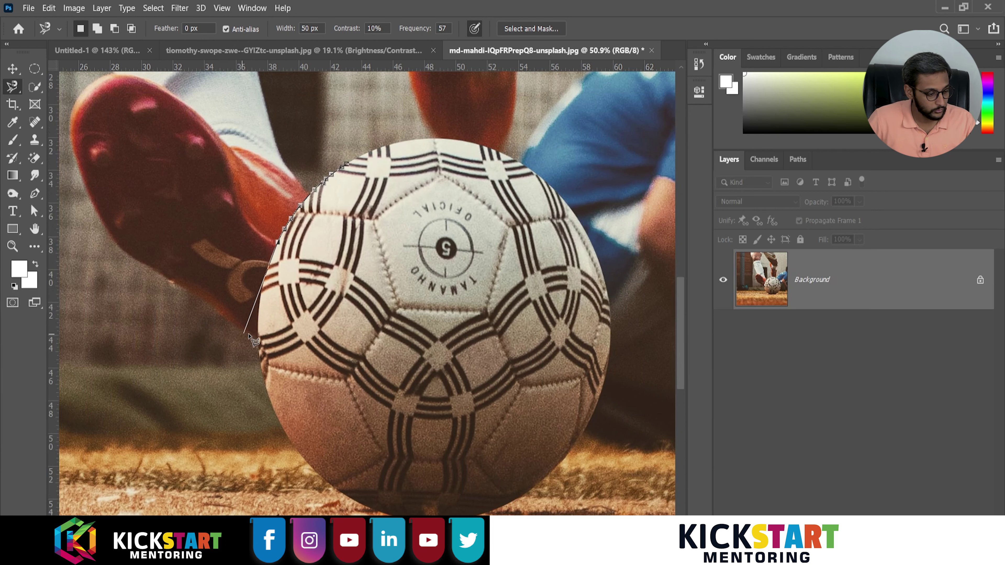
pyautogui.press('Escape')
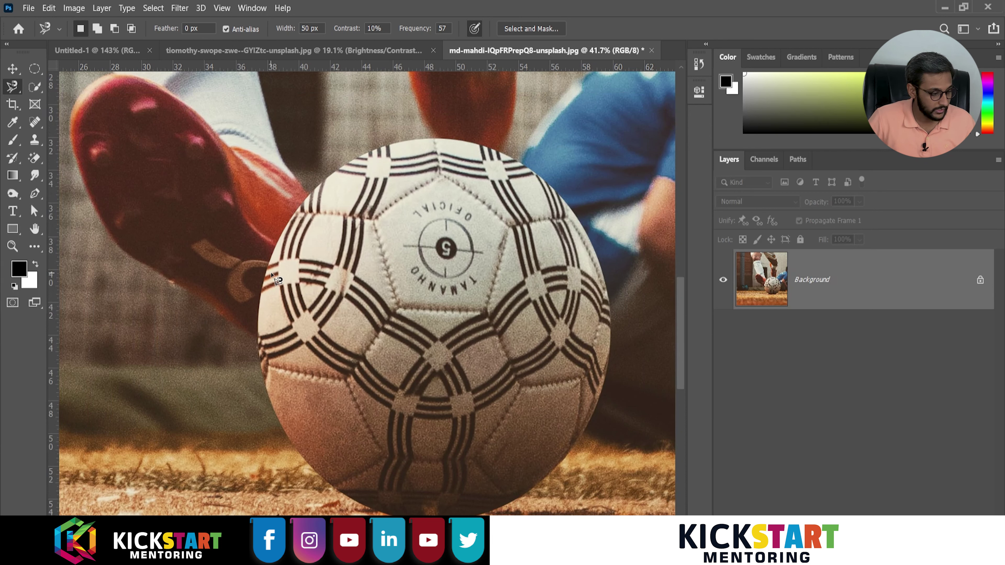
pyautogui.press('v')
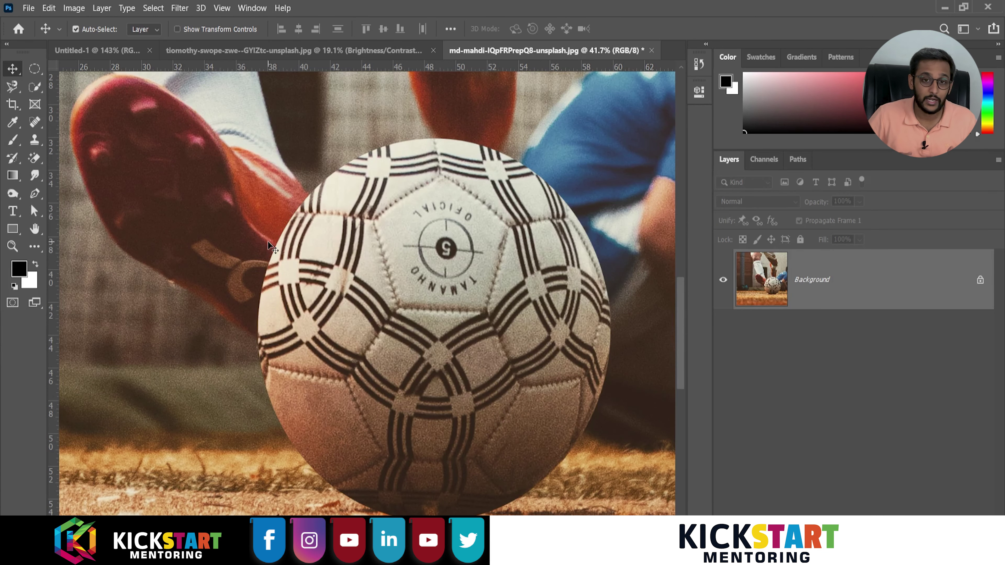